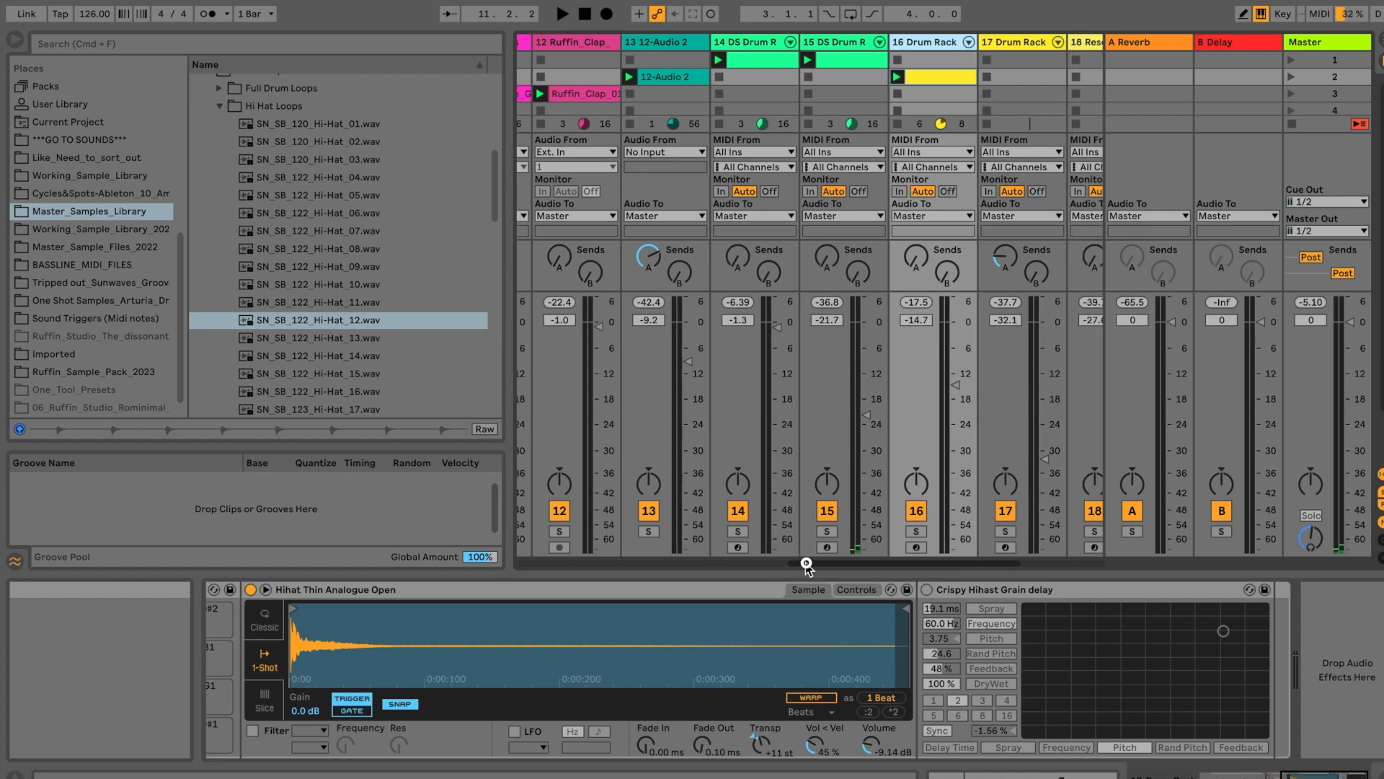
# Narrow the browser pane so that more session tracks fit in the mixer view.
pyautogui.moveTo(806, 565); pyautogui.dragTo(809, 566)
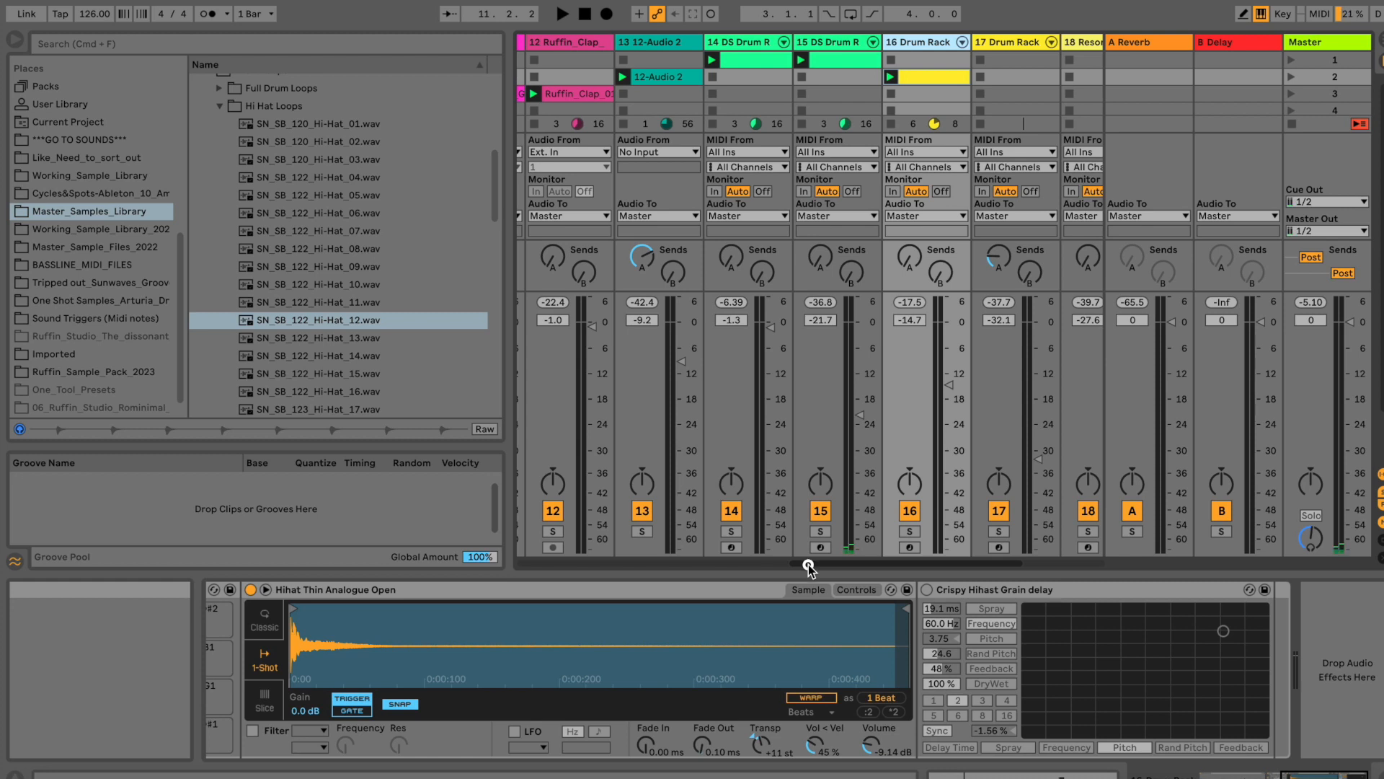
pyautogui.moveTo(806, 566); pyautogui.dragTo(790, 570)
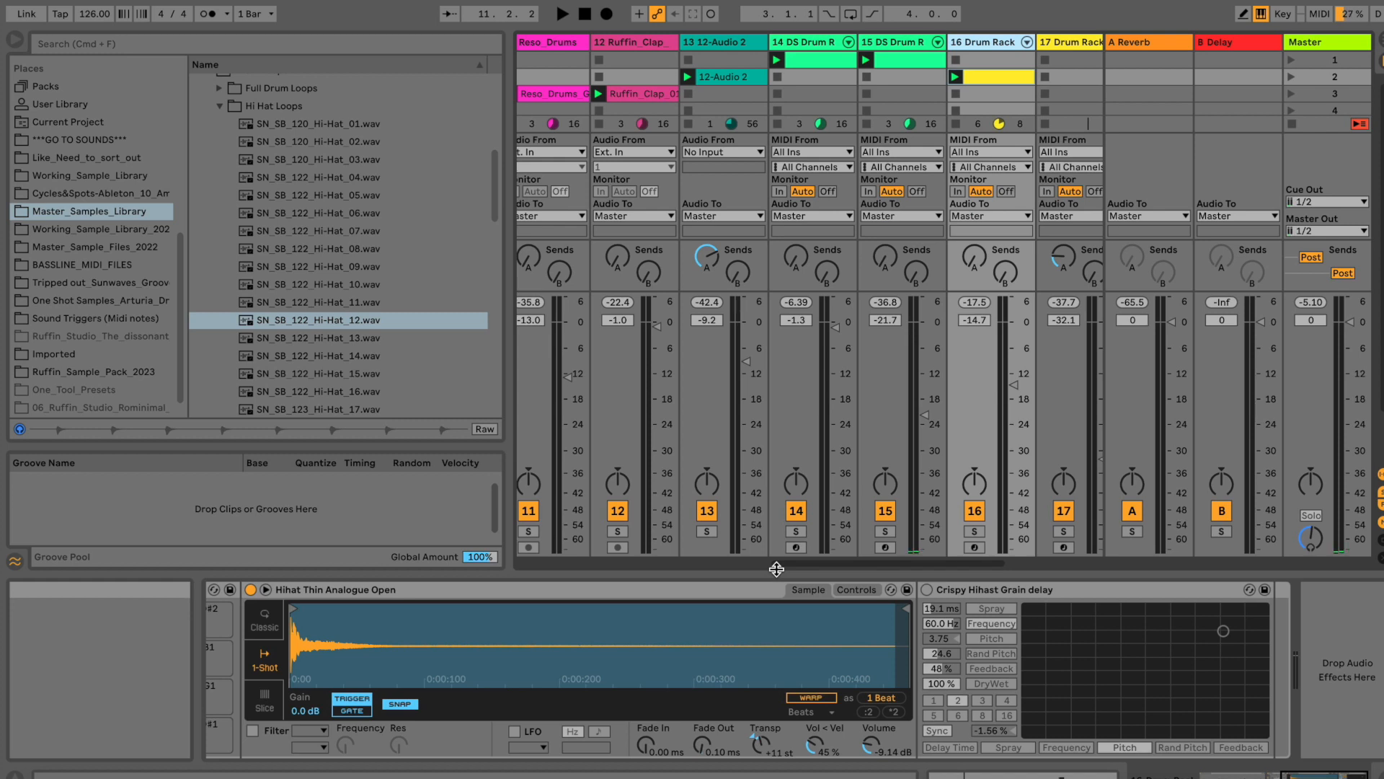
pyautogui.moveTo(803, 562)
pyautogui.mouseDown()
pyautogui.moveTo(780, 564)
pyautogui.moveTo(794, 564)
pyautogui.mouseUp()
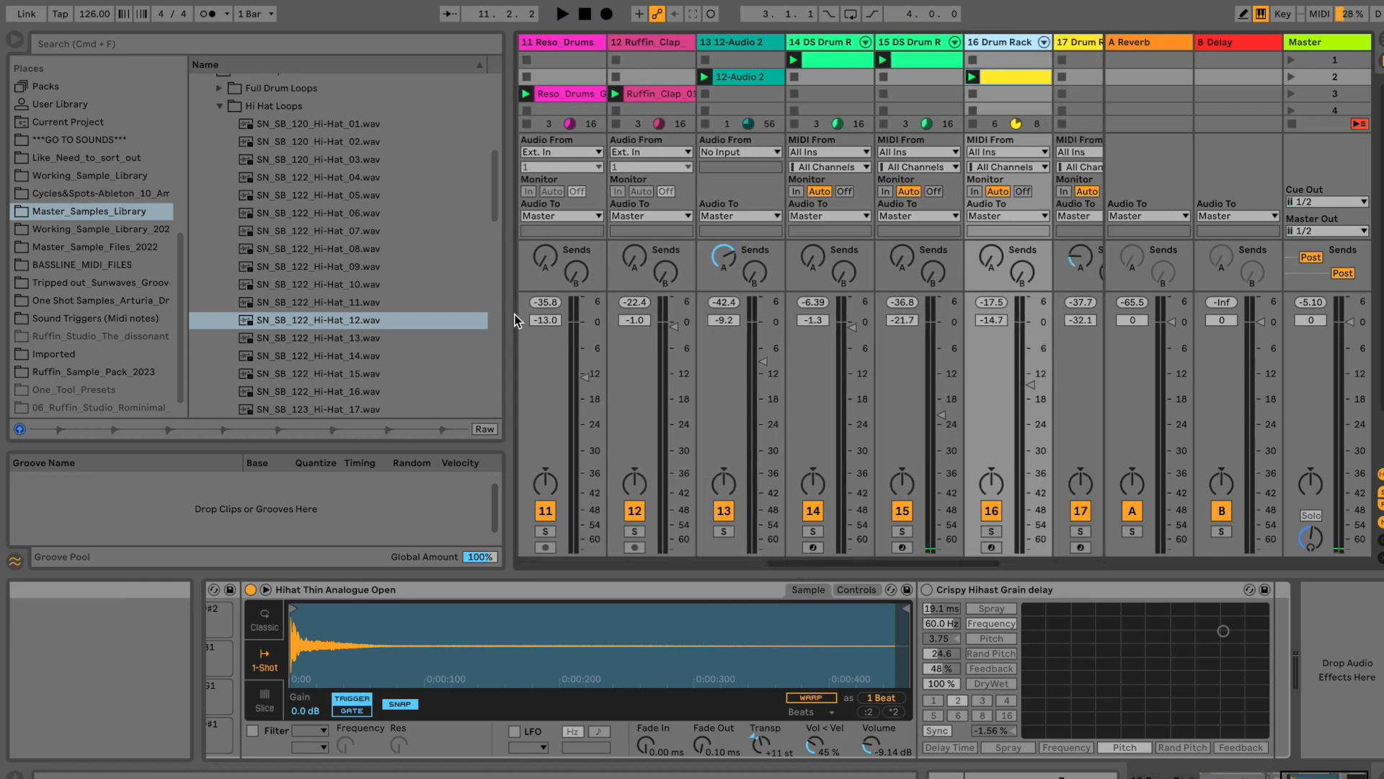
pyautogui.moveTo(513, 310); pyautogui.dragTo(397, 298)
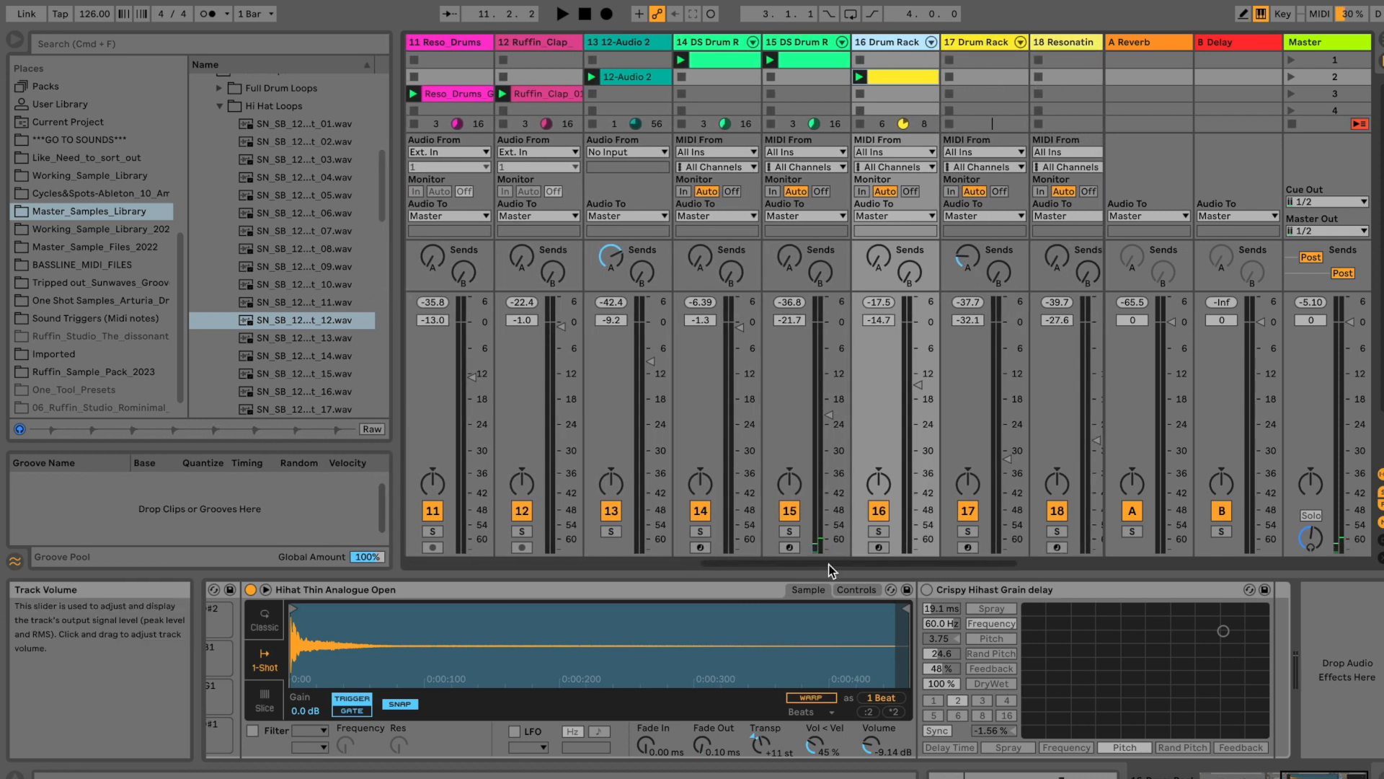
pyautogui.moveTo(833, 561); pyautogui.dragTo(673, 565)
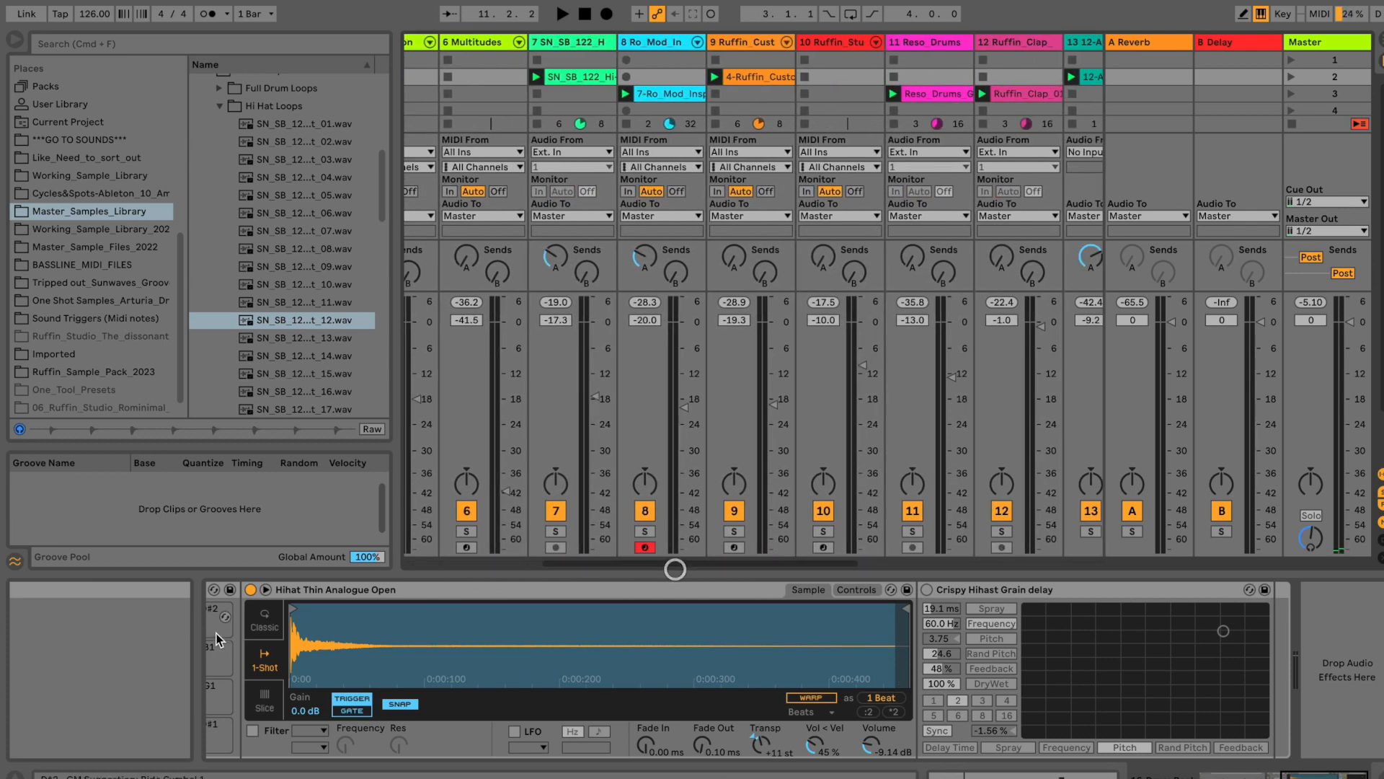
# Switch to the Bandcamp page of the Reset LP, listen to "Vid - Open sea" as a reference, and return to Ableton Live.
pyautogui.press('super+Tab')
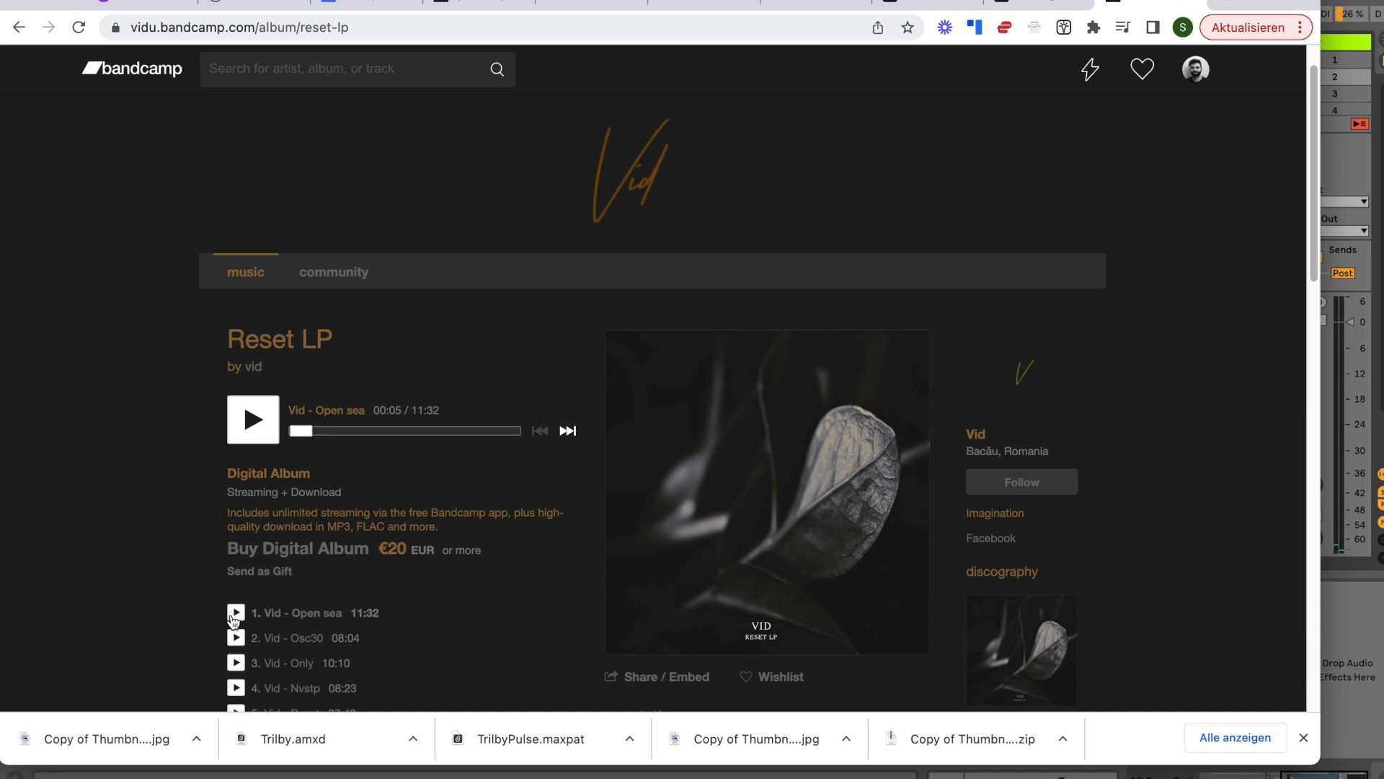
pyautogui.click(252, 432)
pyautogui.click(254, 425)
pyautogui.click(1317, 3)
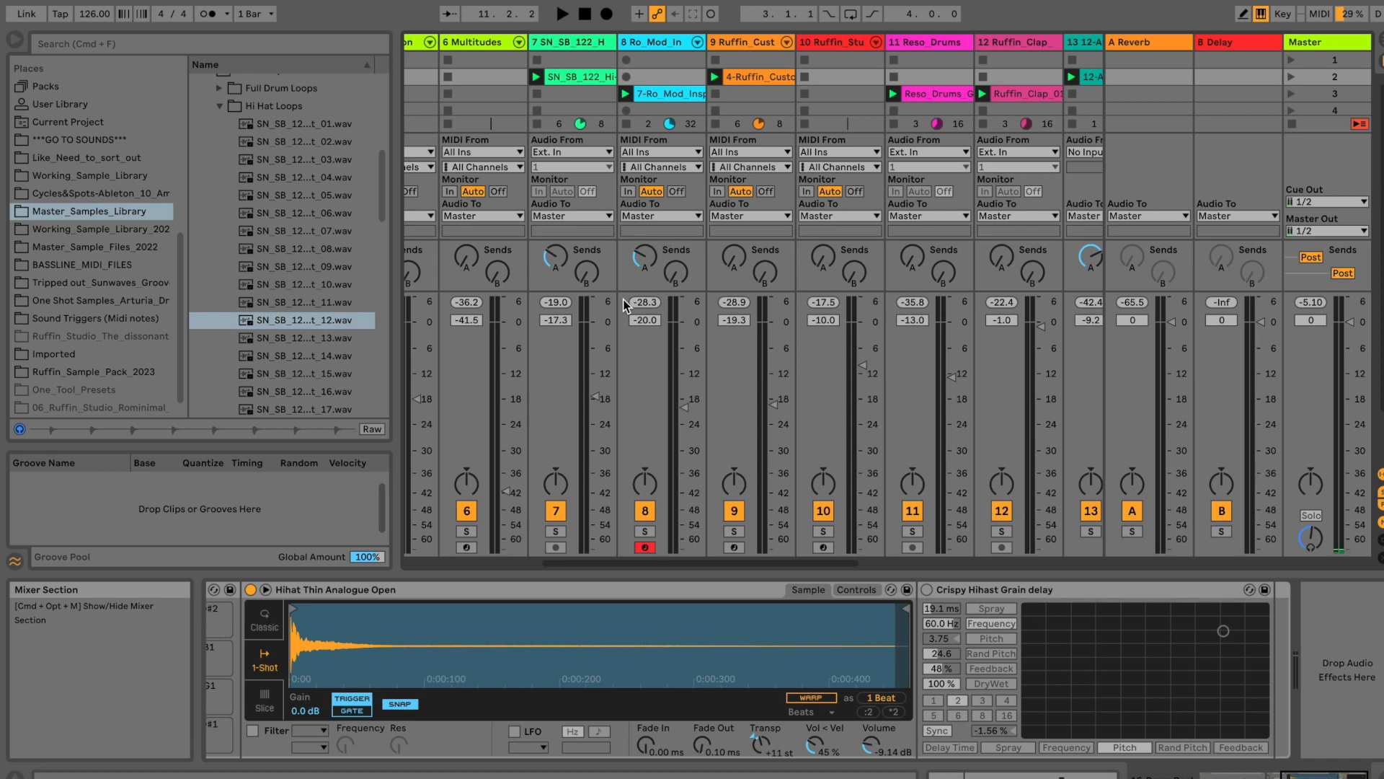
# Play the running session clips while checking the levels of the drum and percussion tracks, and stop playback.
pyautogui.hscroll(4, 806, 424)
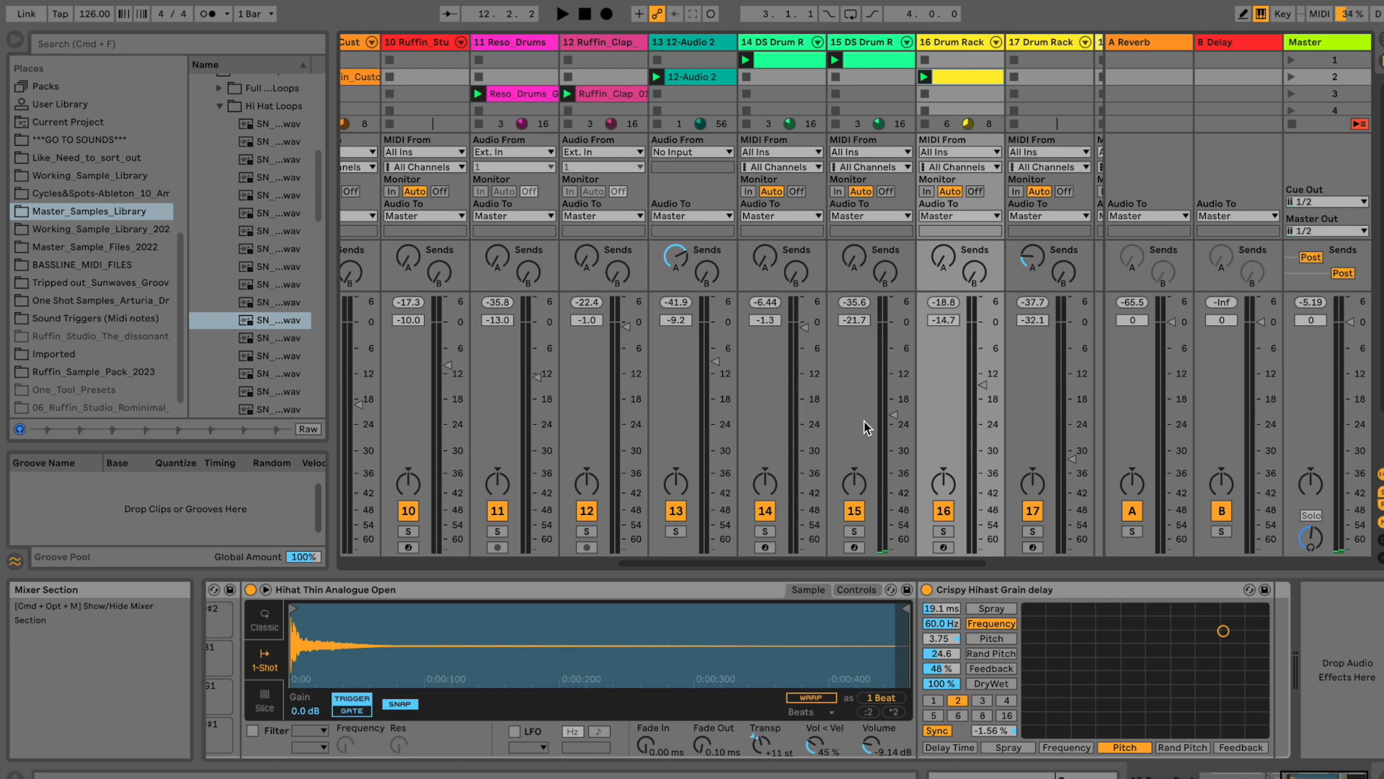
pyautogui.press('space')
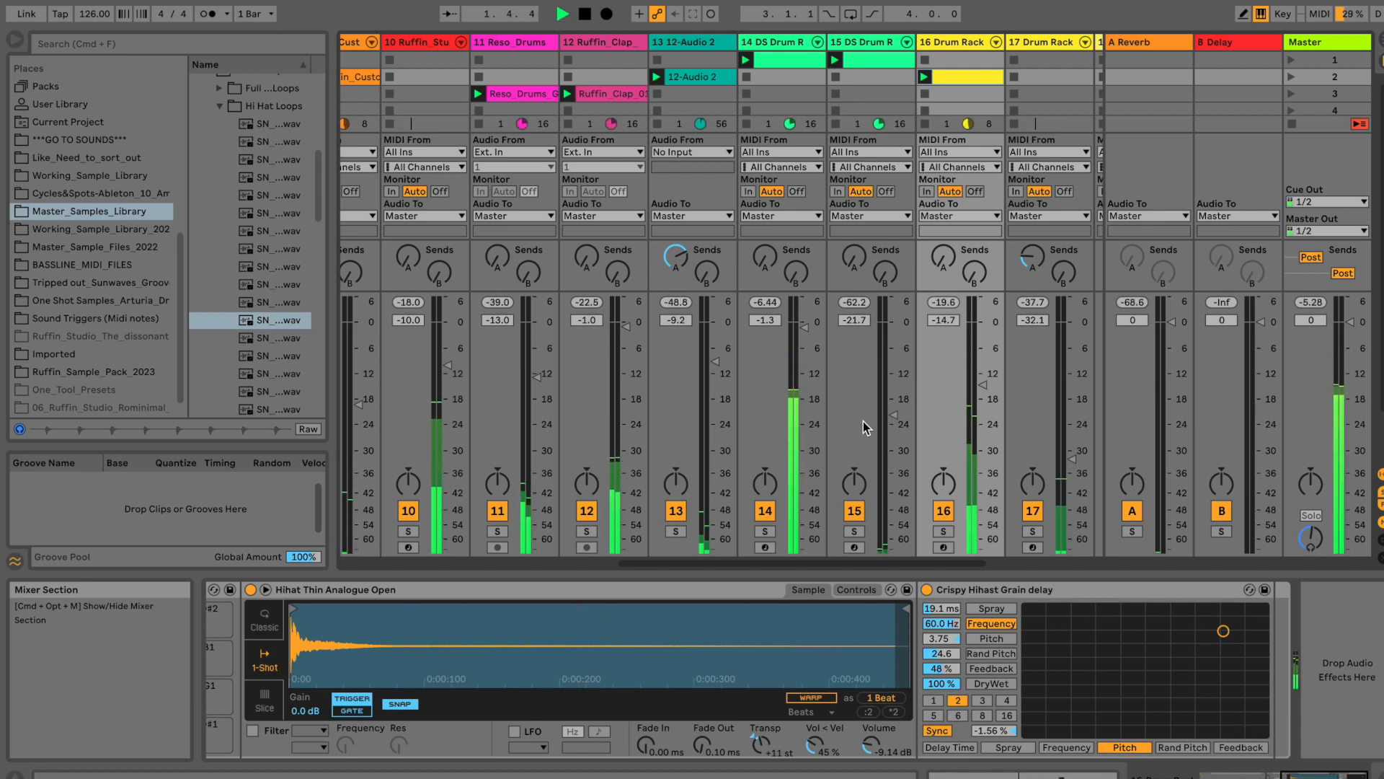
pyautogui.moveTo(844, 565); pyautogui.dragTo(921, 567)
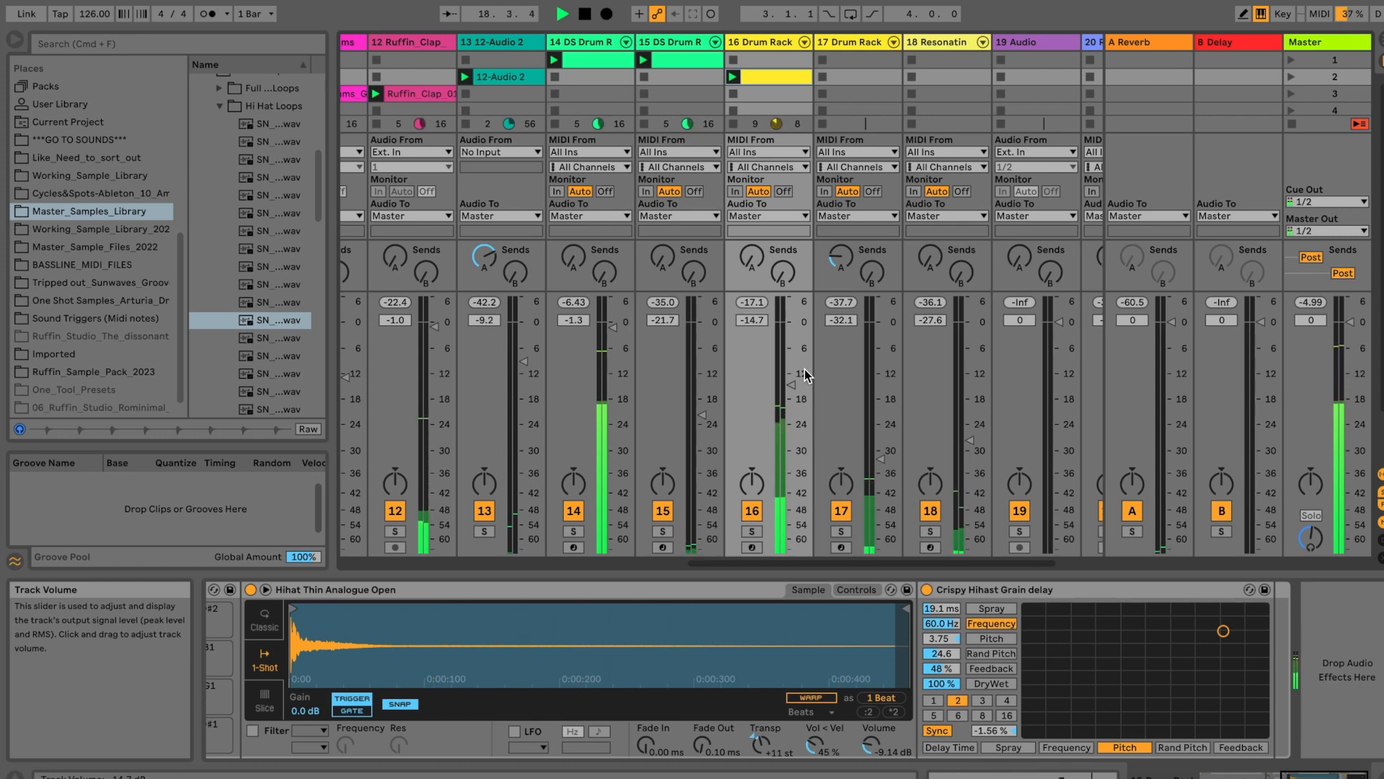
pyautogui.press('space')
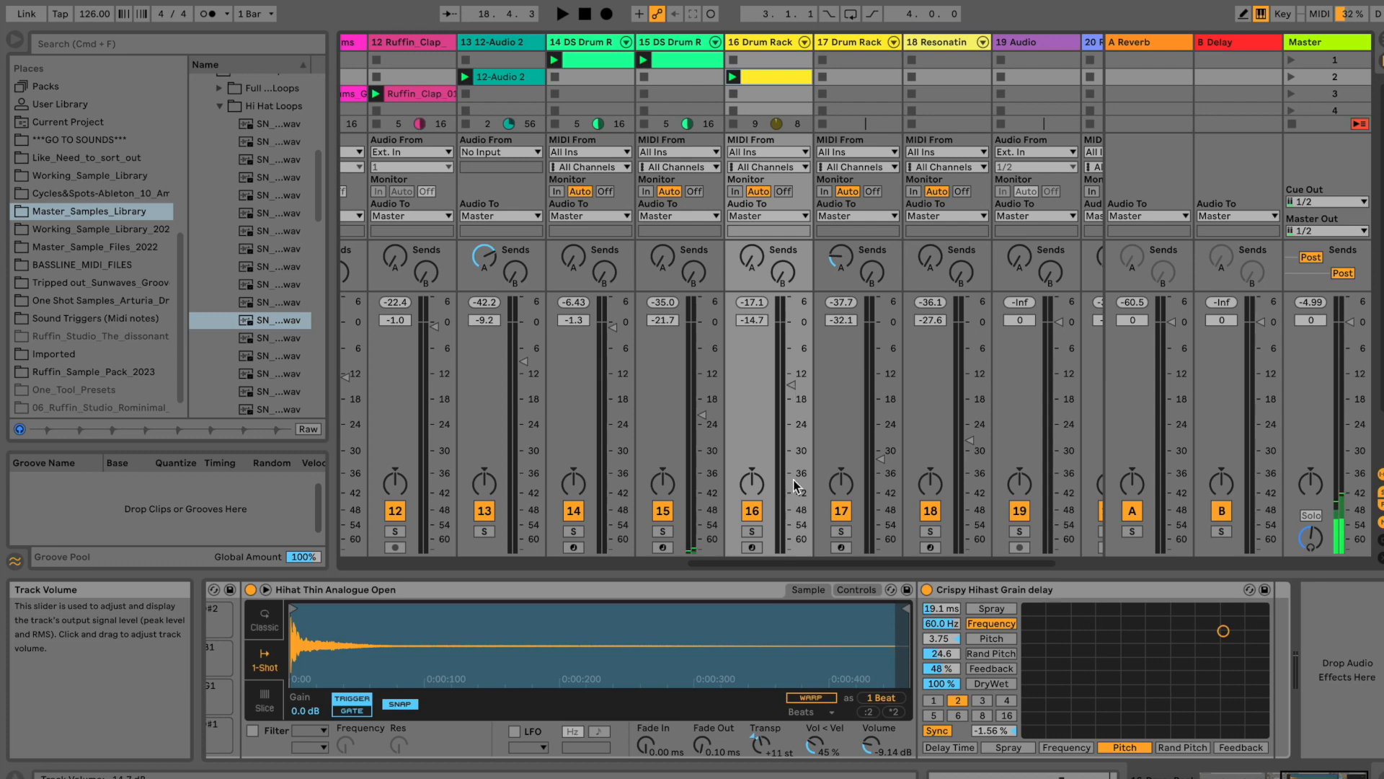
# Examine the device chains on the Wavetable, Percussion, Multitudes and Sub_Bass tracks.
pyautogui.moveTo(788, 567); pyautogui.dragTo(436, 543)
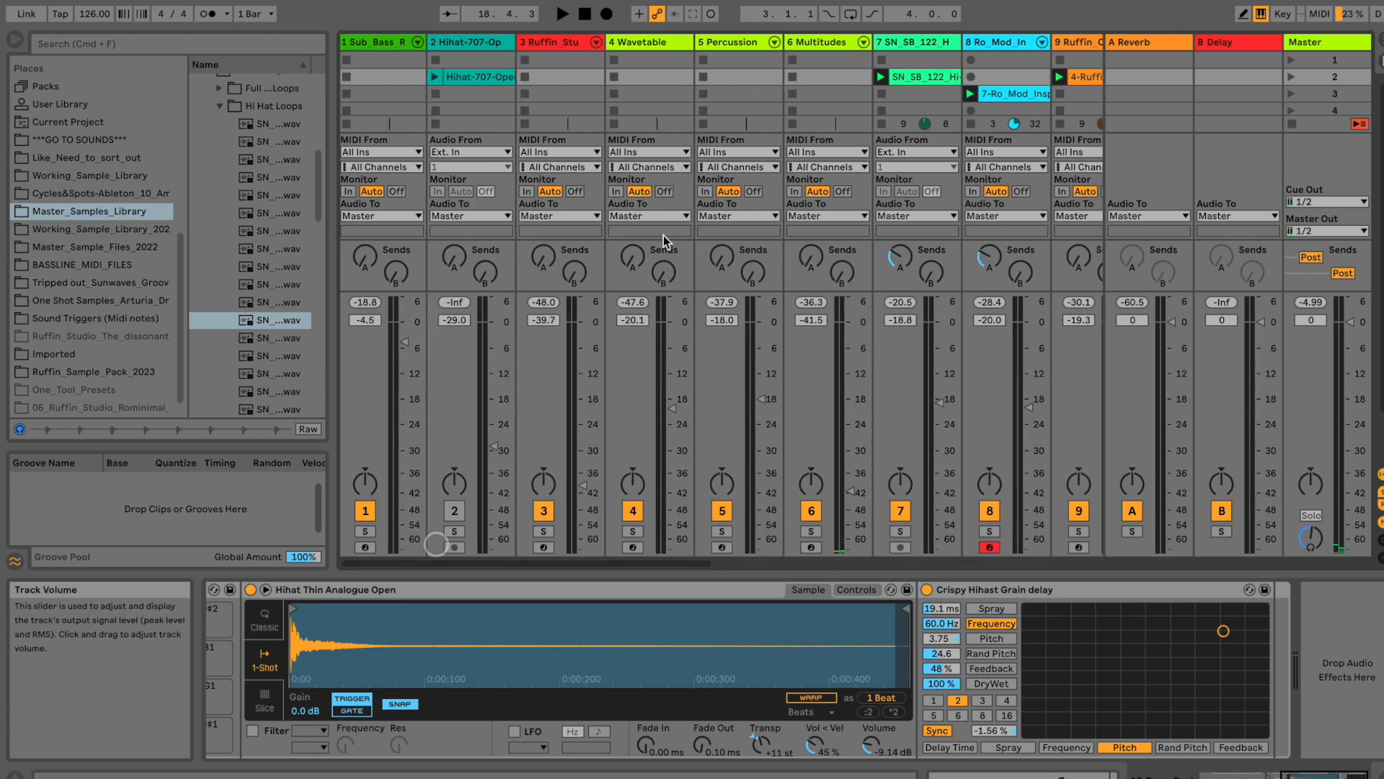
pyautogui.click(647, 41)
pyautogui.click(704, 45)
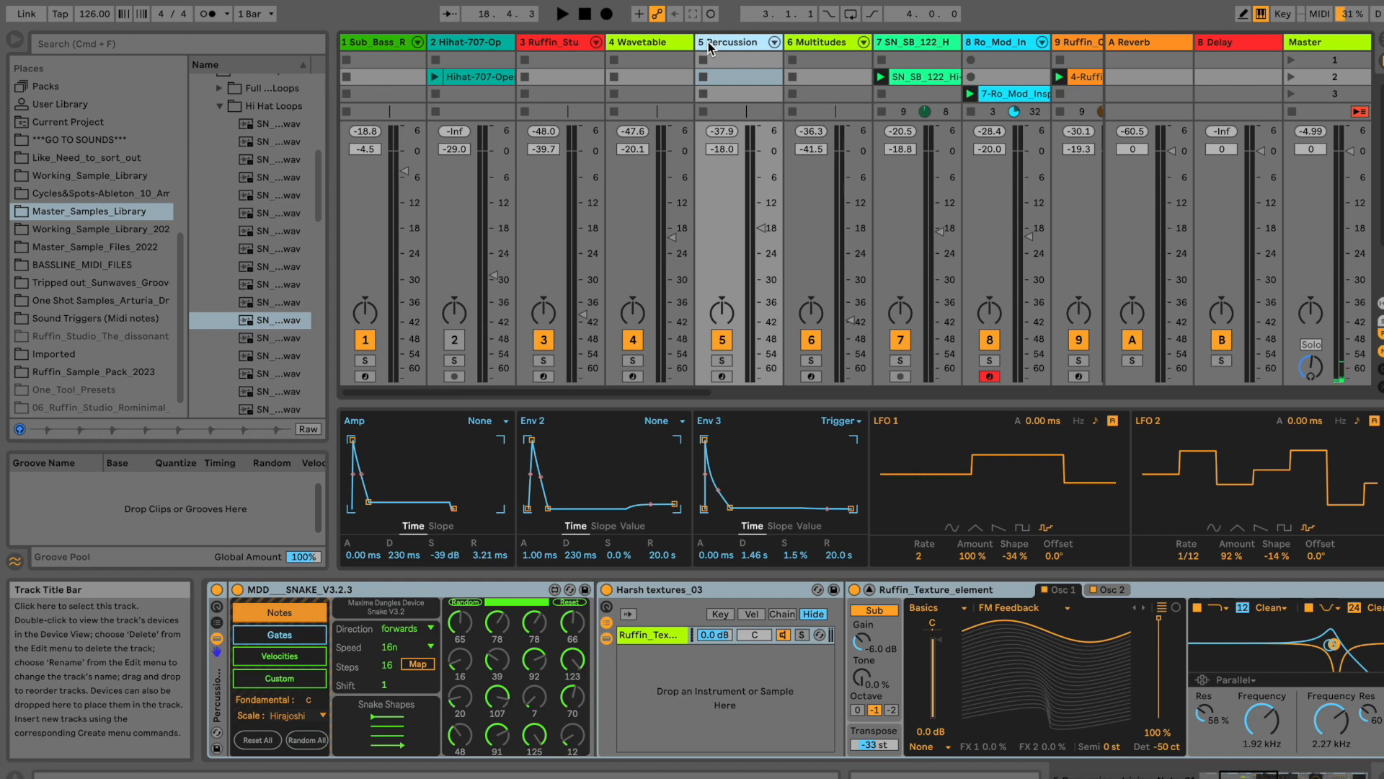
pyautogui.click(810, 45)
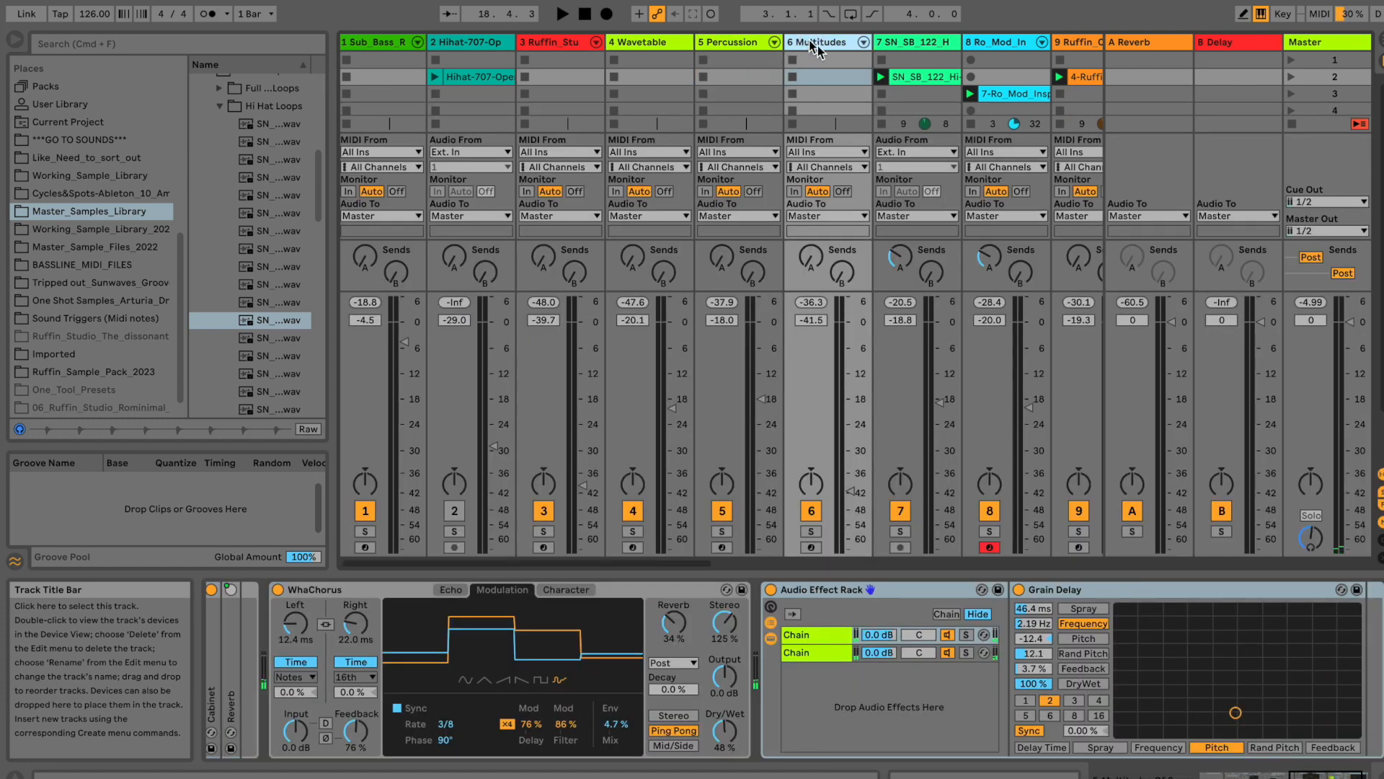
pyautogui.moveTo(1335, 769); pyautogui.dragTo(1259, 769)
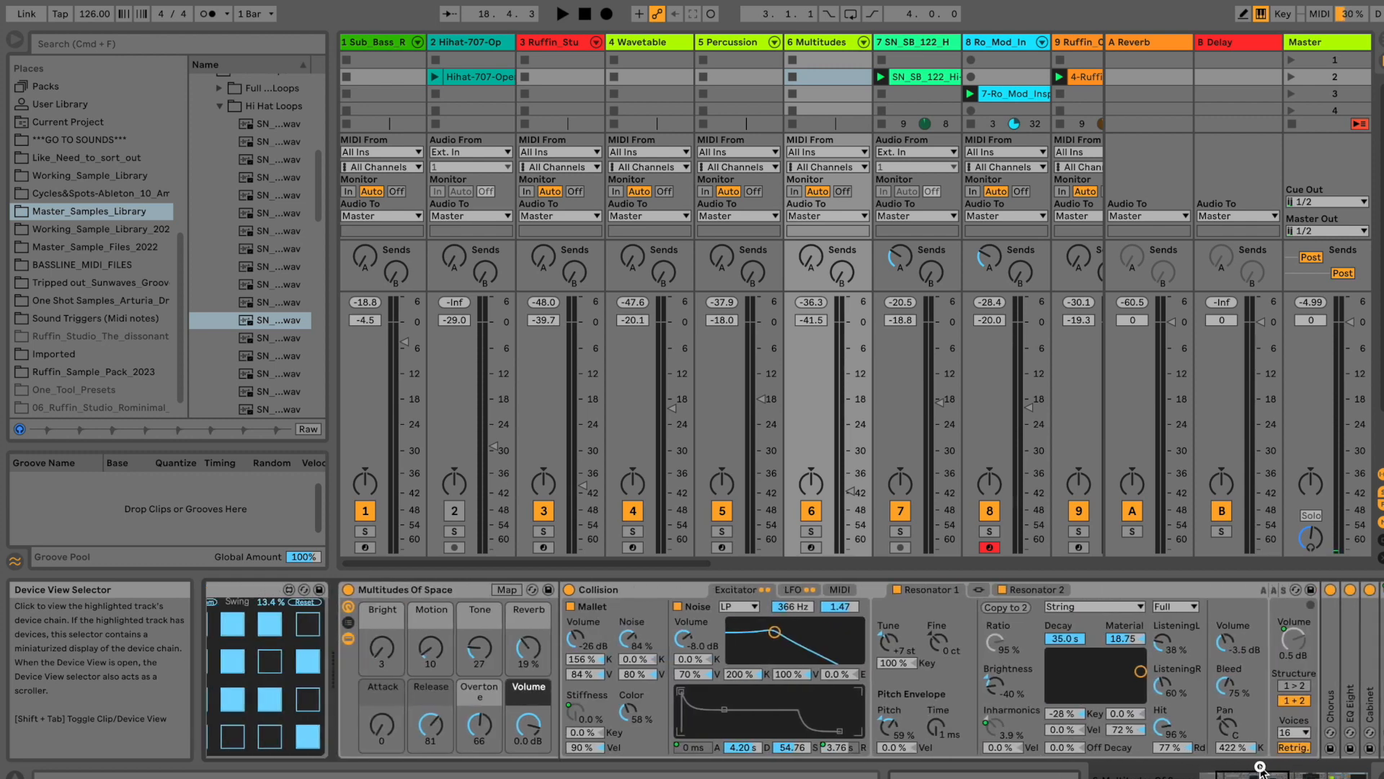
pyautogui.moveTo(1259, 769); pyautogui.dragTo(1233, 769)
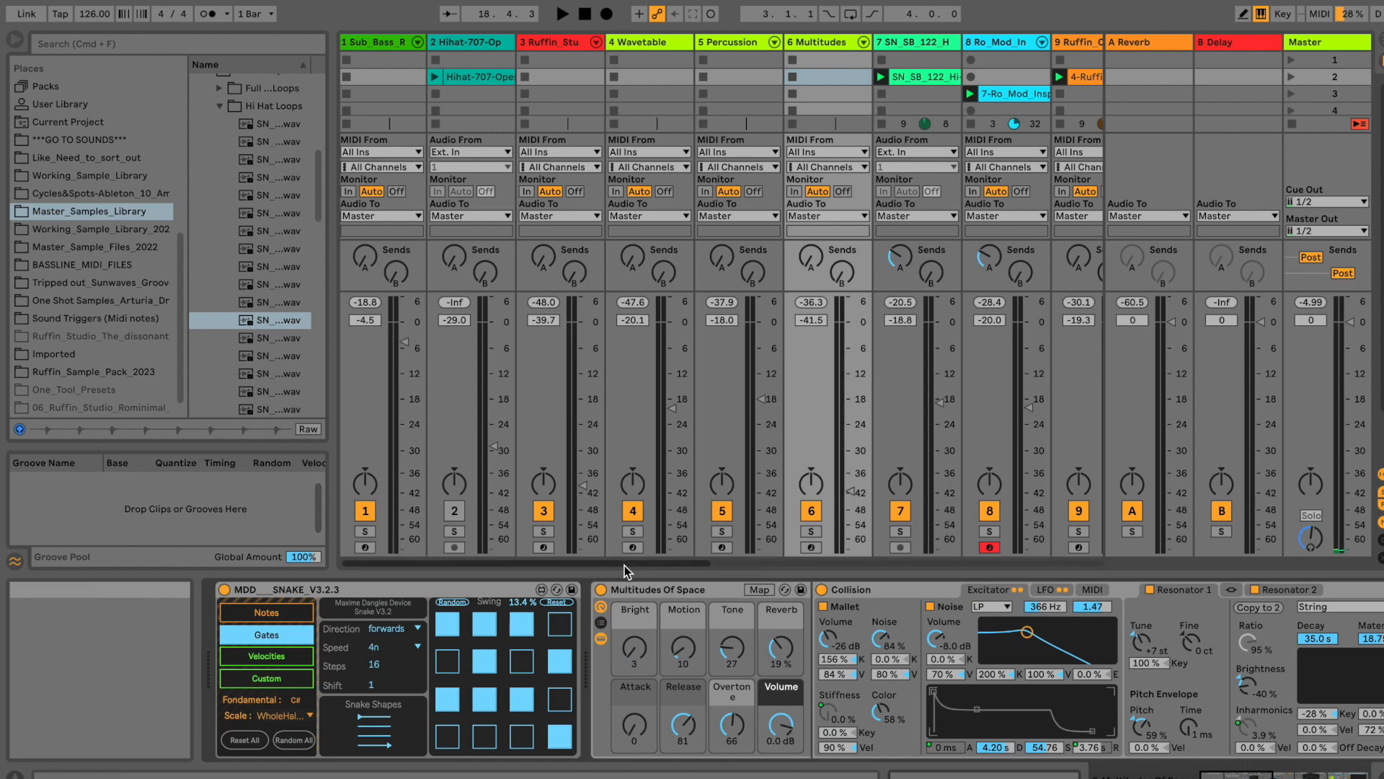
pyautogui.moveTo(625, 565); pyautogui.dragTo(575, 581)
pyautogui.click(400, 42)
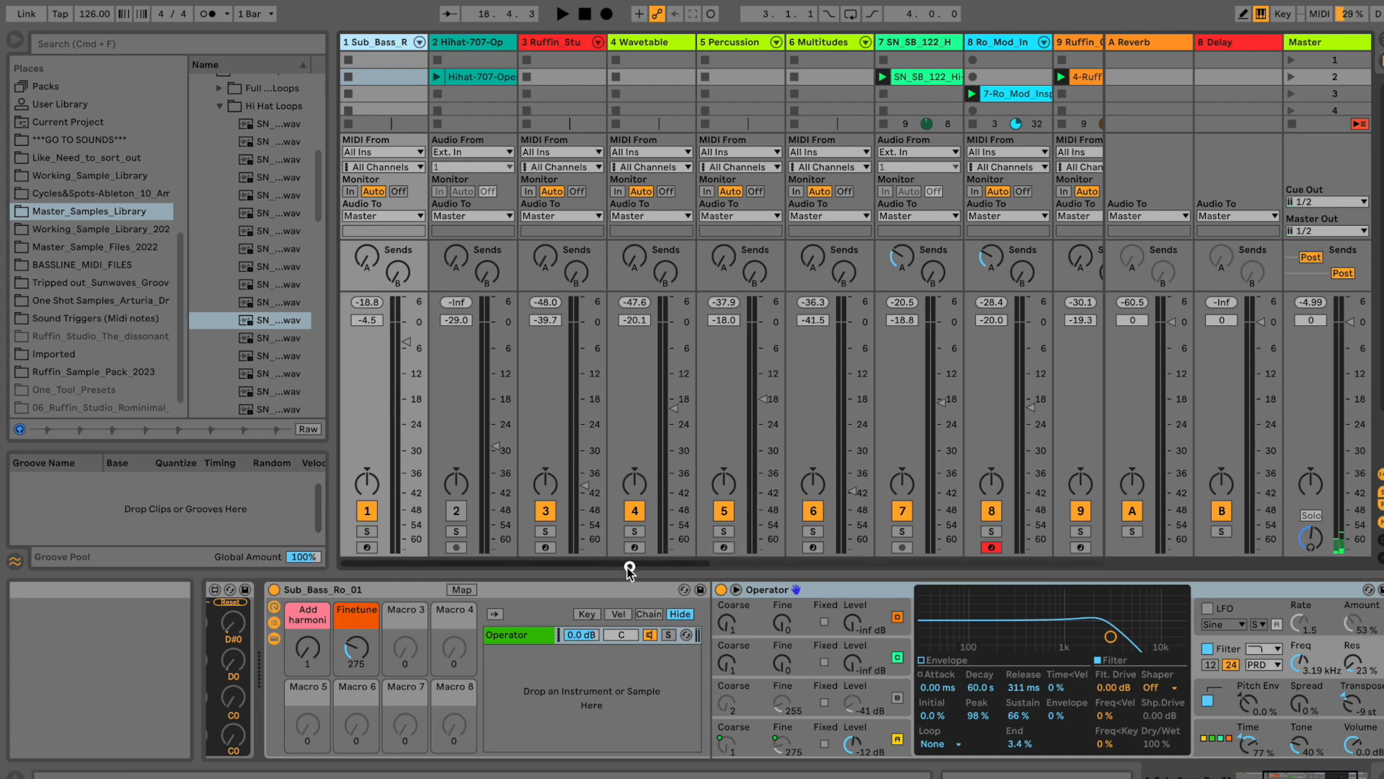
# Solo the 16 Drum Rack track and raise its volume to -2.1 dB during playback.
pyautogui.moveTo(699, 565); pyautogui.dragTo(967, 559)
pyautogui.click(971, 532)
pyautogui.click(961, 46)
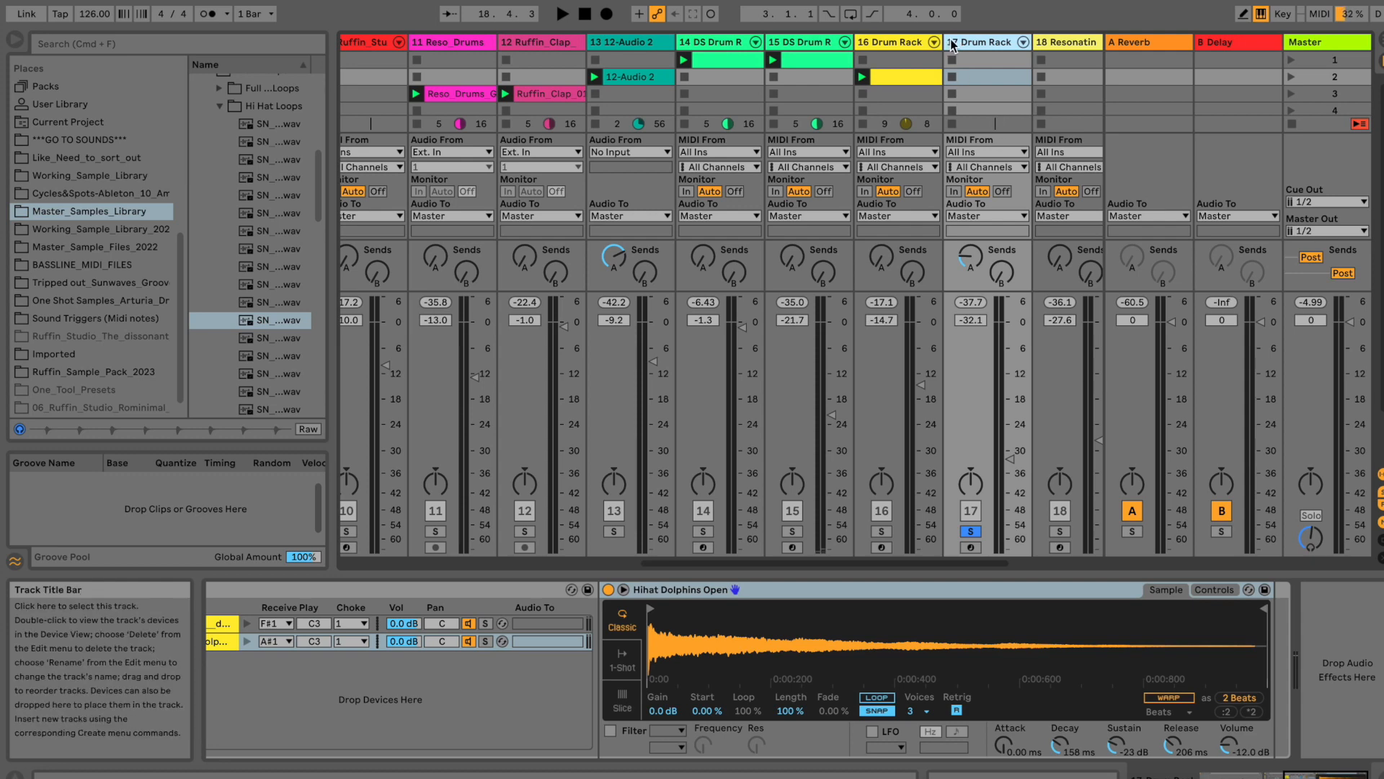
pyautogui.doubleClick(992, 44)
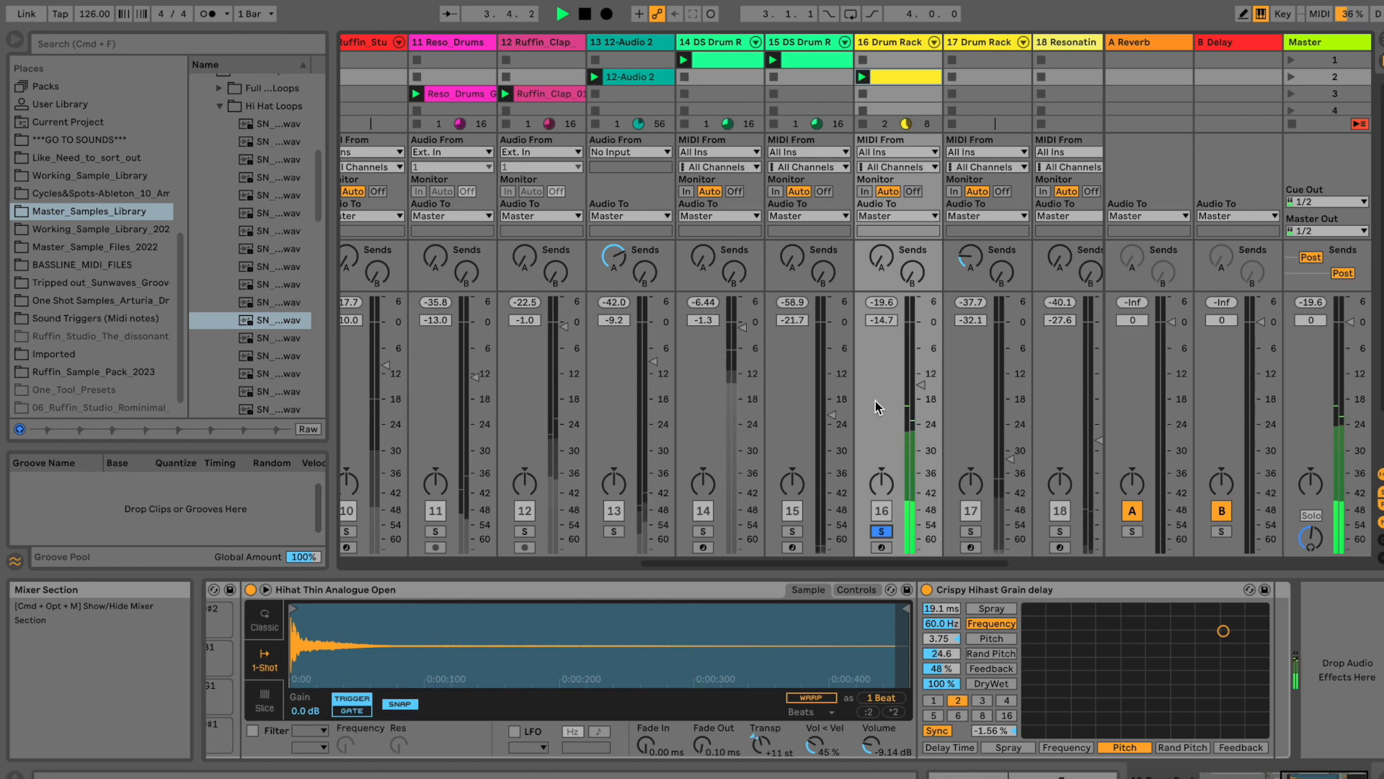
pyautogui.moveTo(915, 395); pyautogui.dragTo(923, 333)
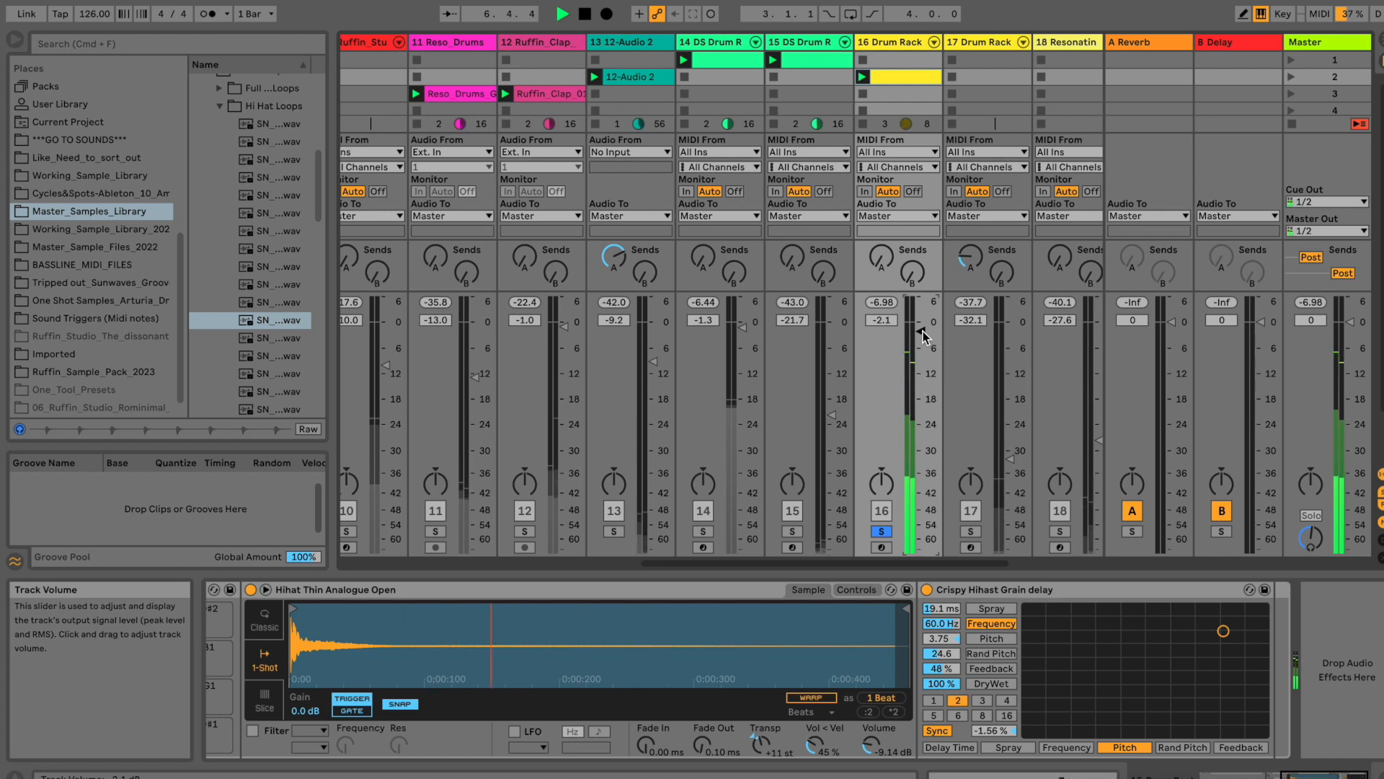
# Compare the soloed hi-hats with the Crispy Hihast Grain delay bypassed and active, leaving the device on, and stop playback.
pyautogui.click(927, 591)
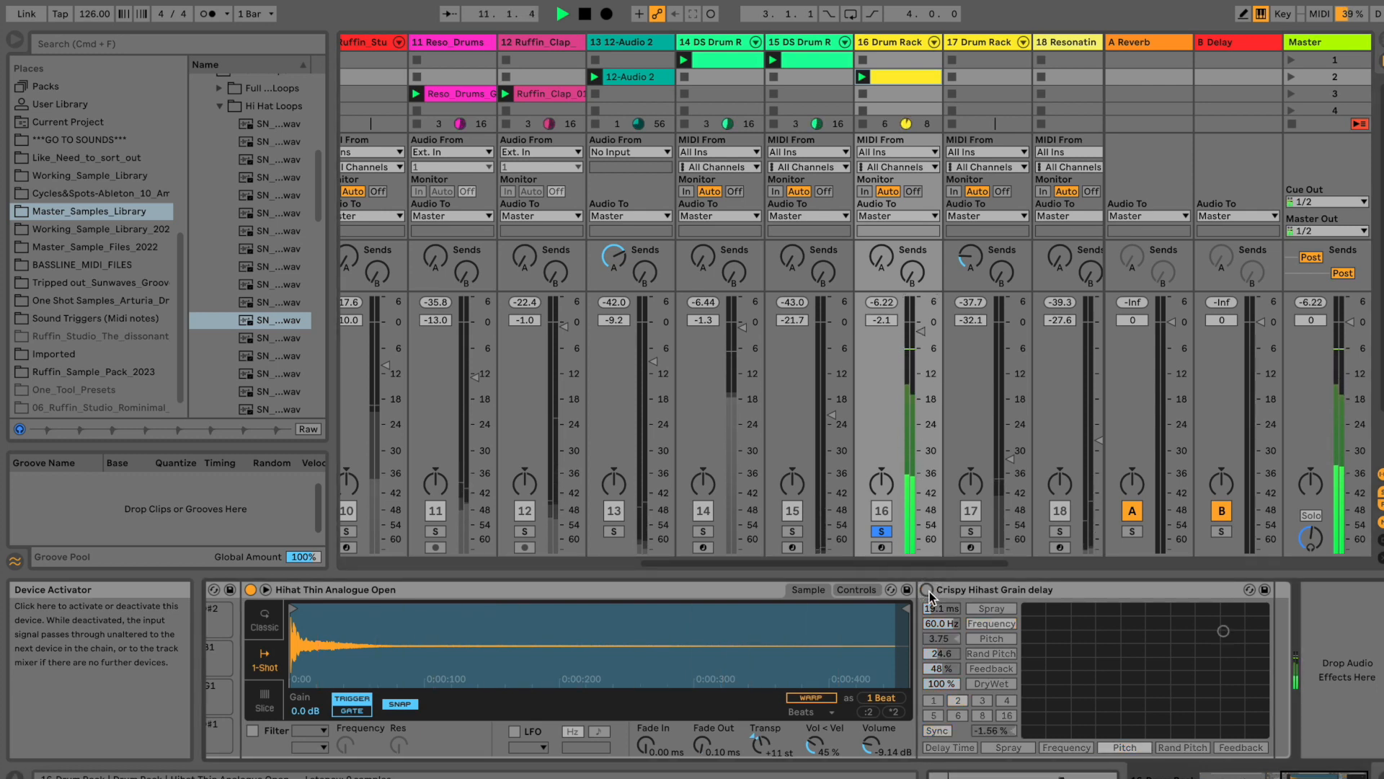
pyautogui.click(1251, 773)
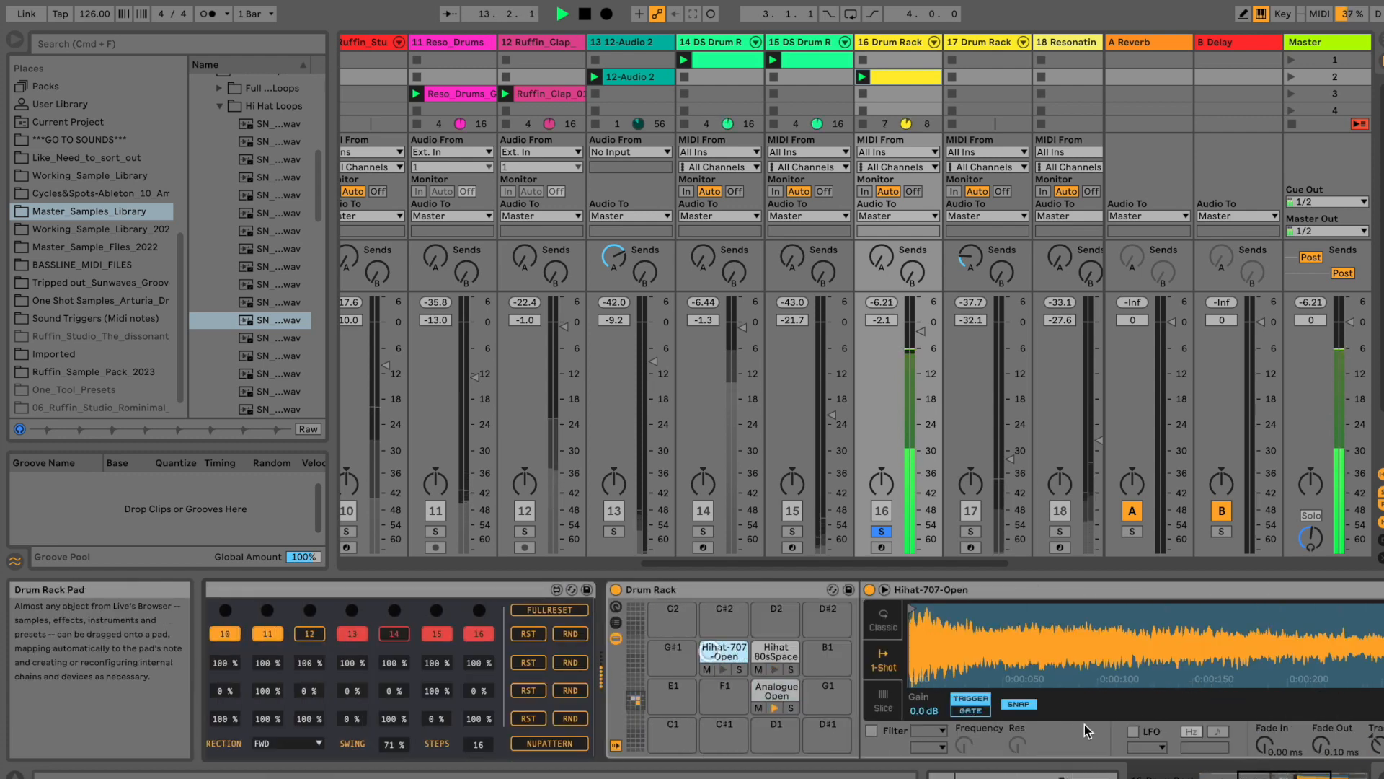
pyautogui.click(1352, 773)
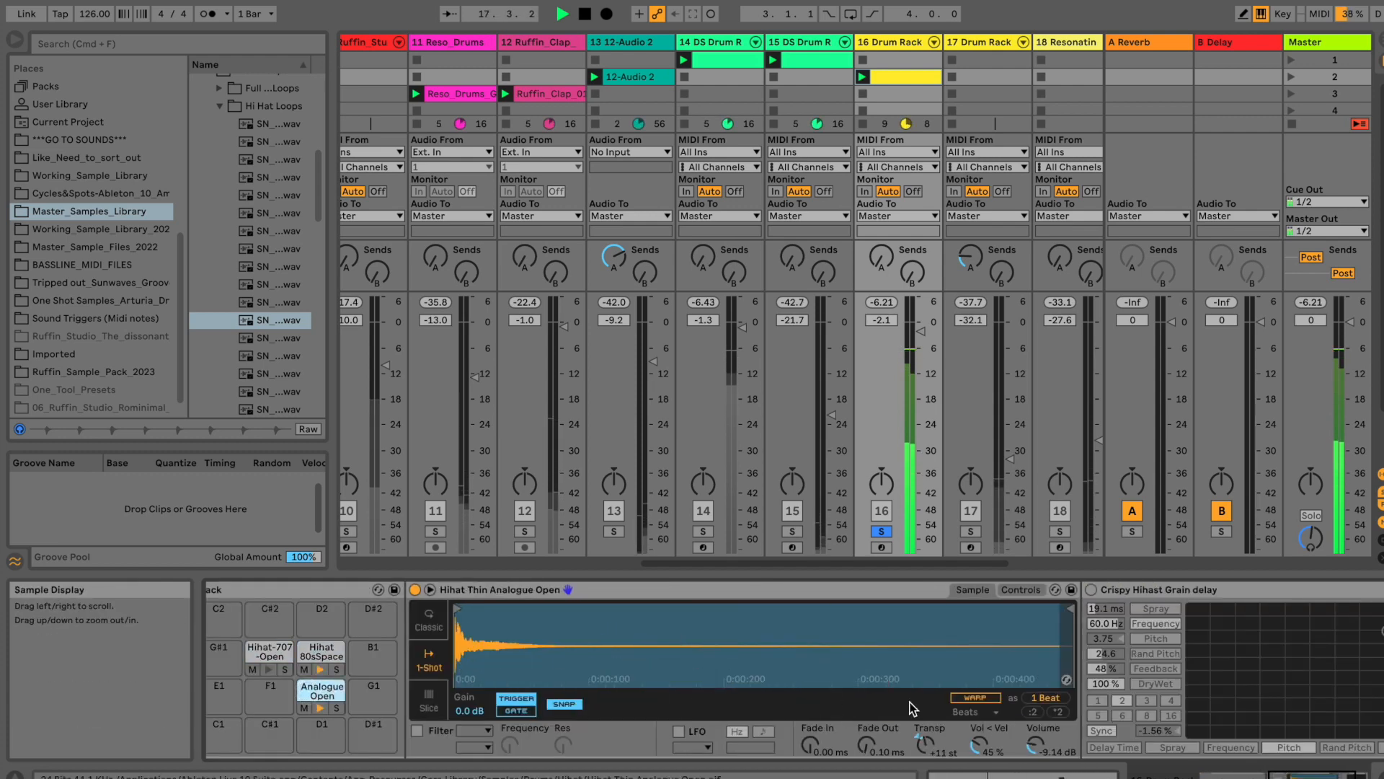
pyautogui.click(1091, 590)
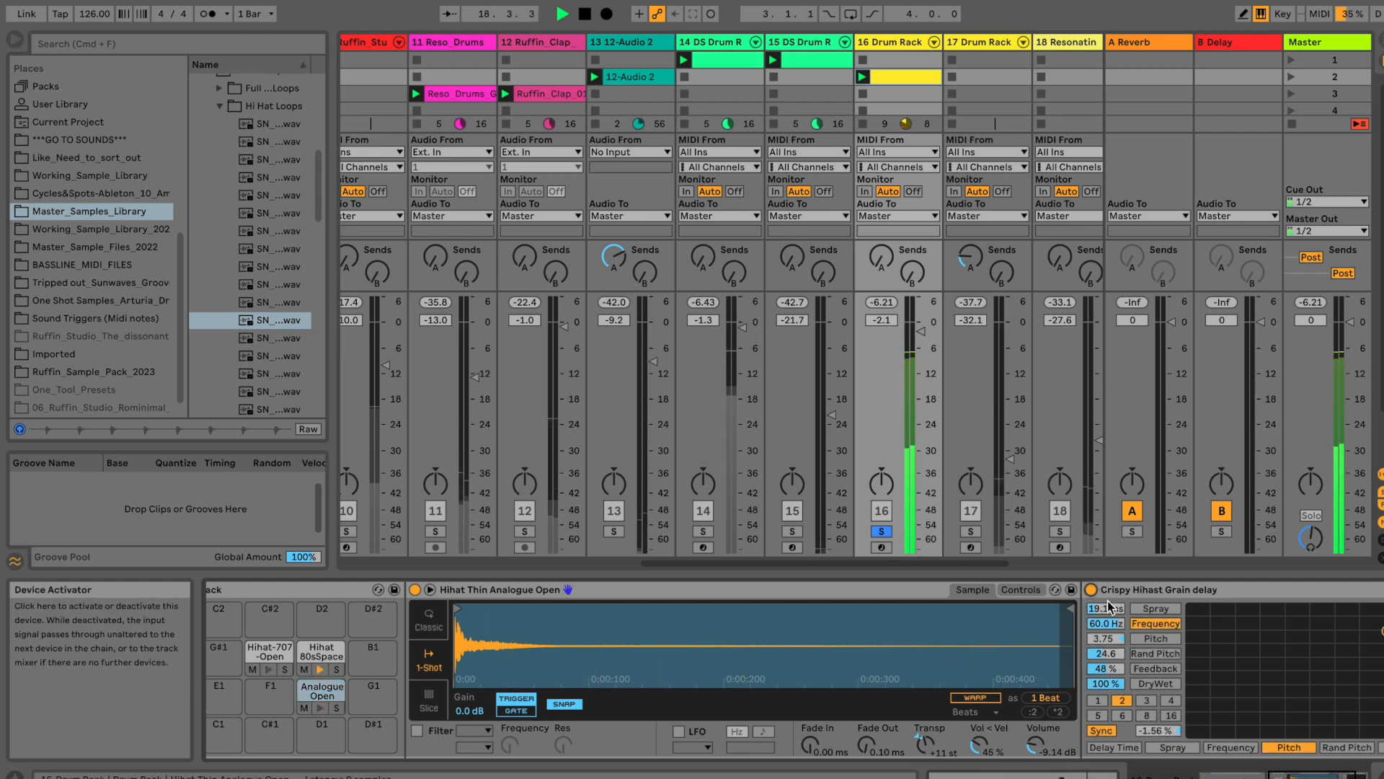
pyautogui.click(1298, 773)
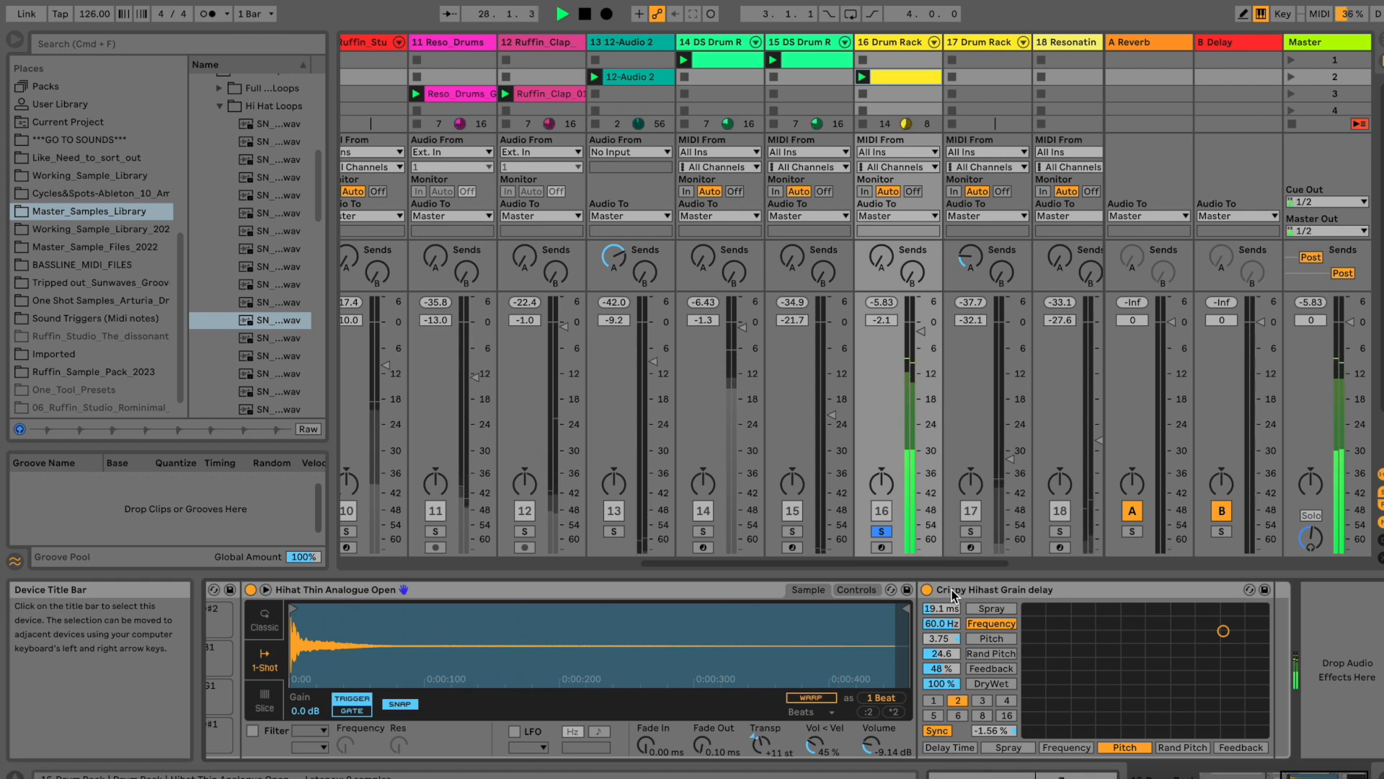
pyautogui.click(972, 592)
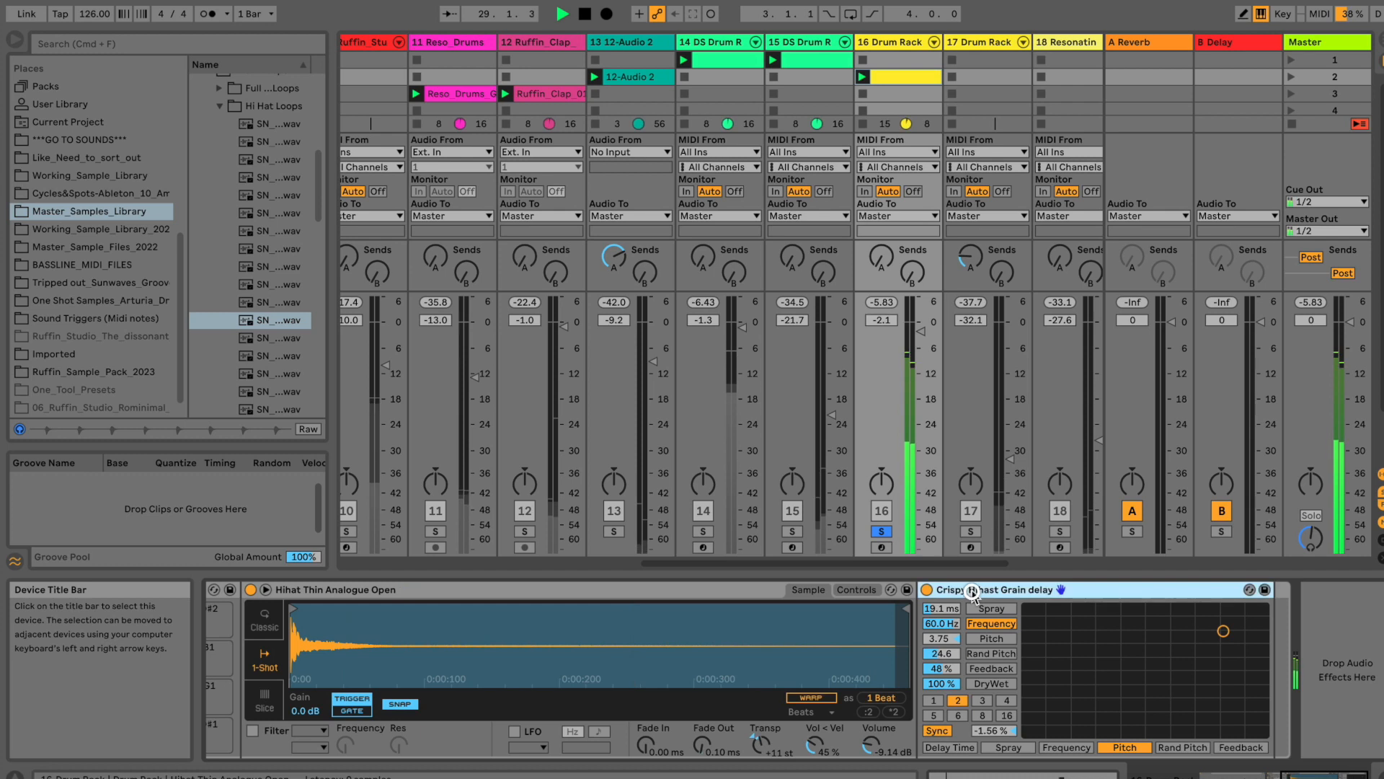
pyautogui.click(927, 590)
pyautogui.click(927, 590)
pyautogui.press('space')
pyautogui.press('space')
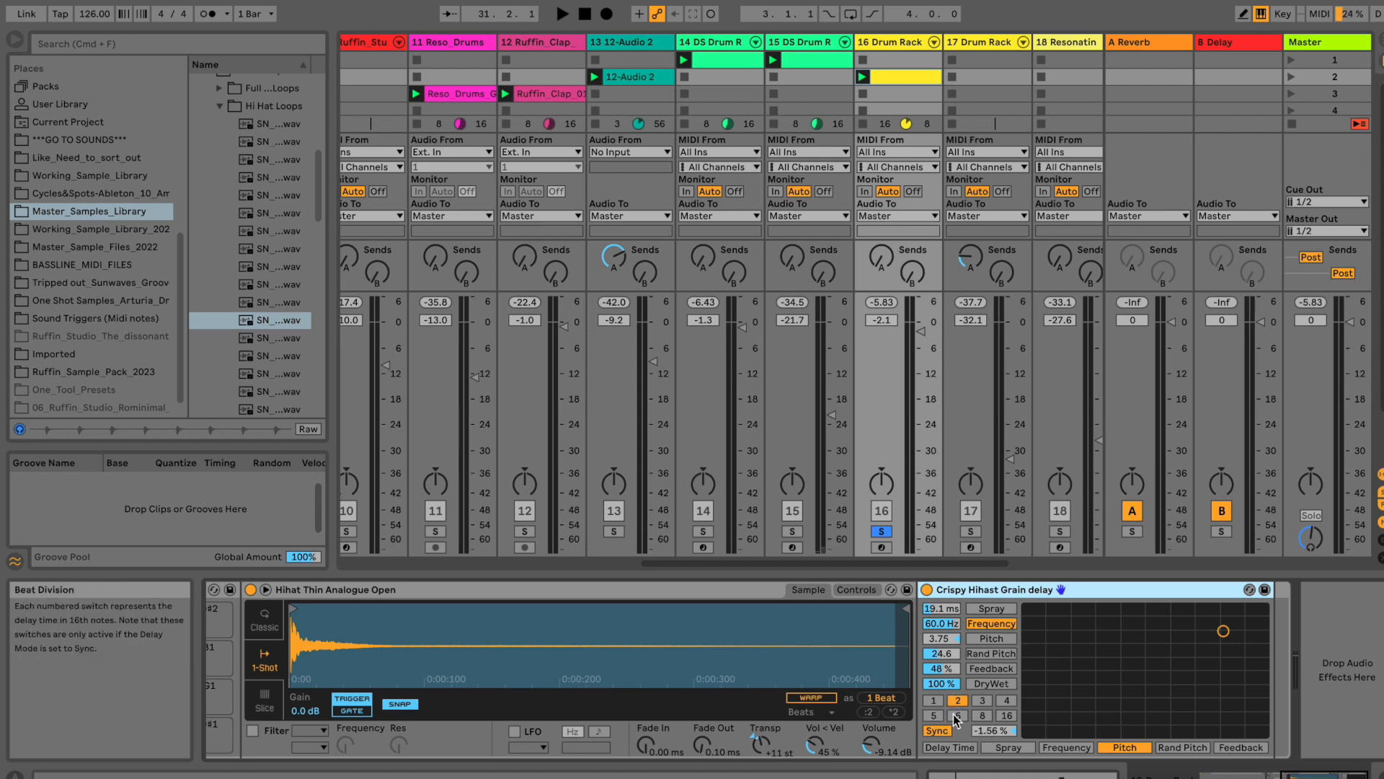
# Reset the Grain Delay's beat offset to 0.00 %, listen to the result, and undo the reset.
pyautogui.click(992, 734)
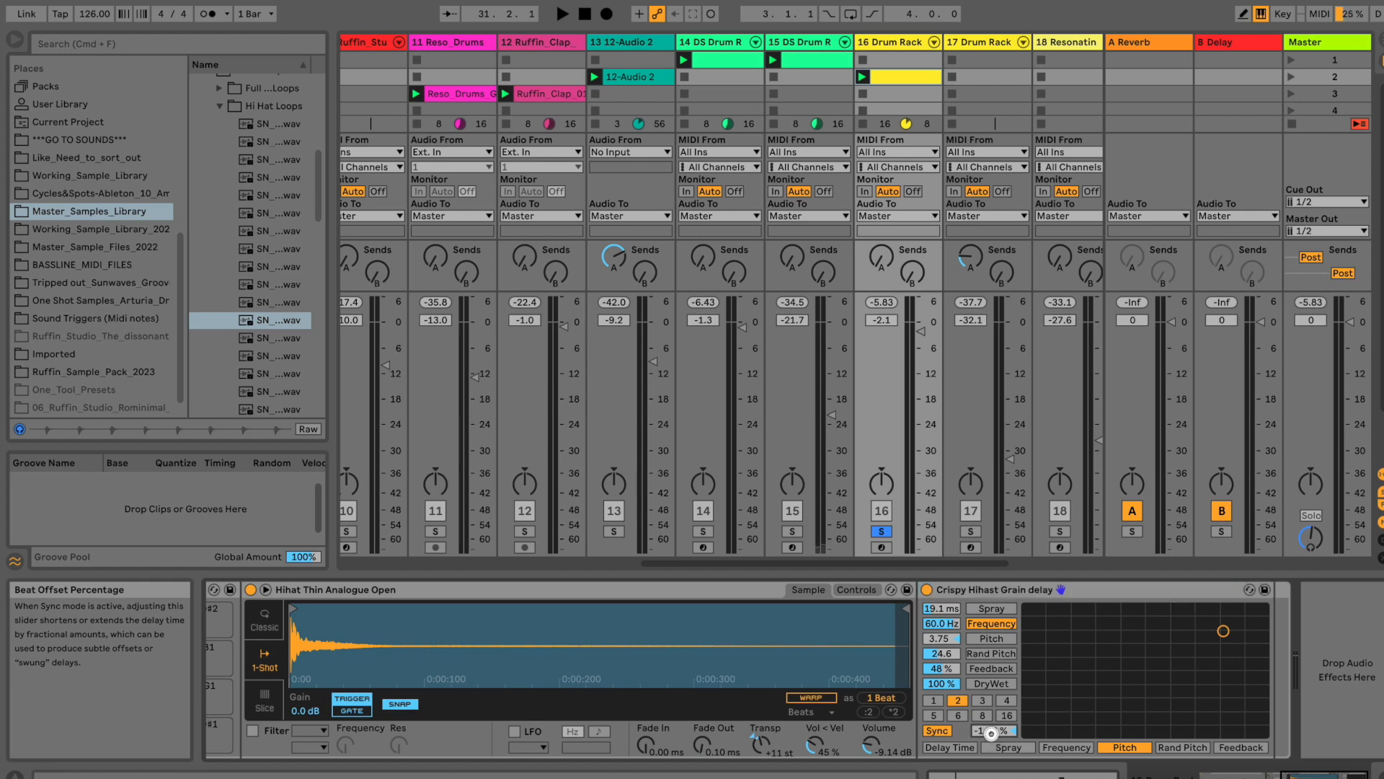
pyautogui.press('space')
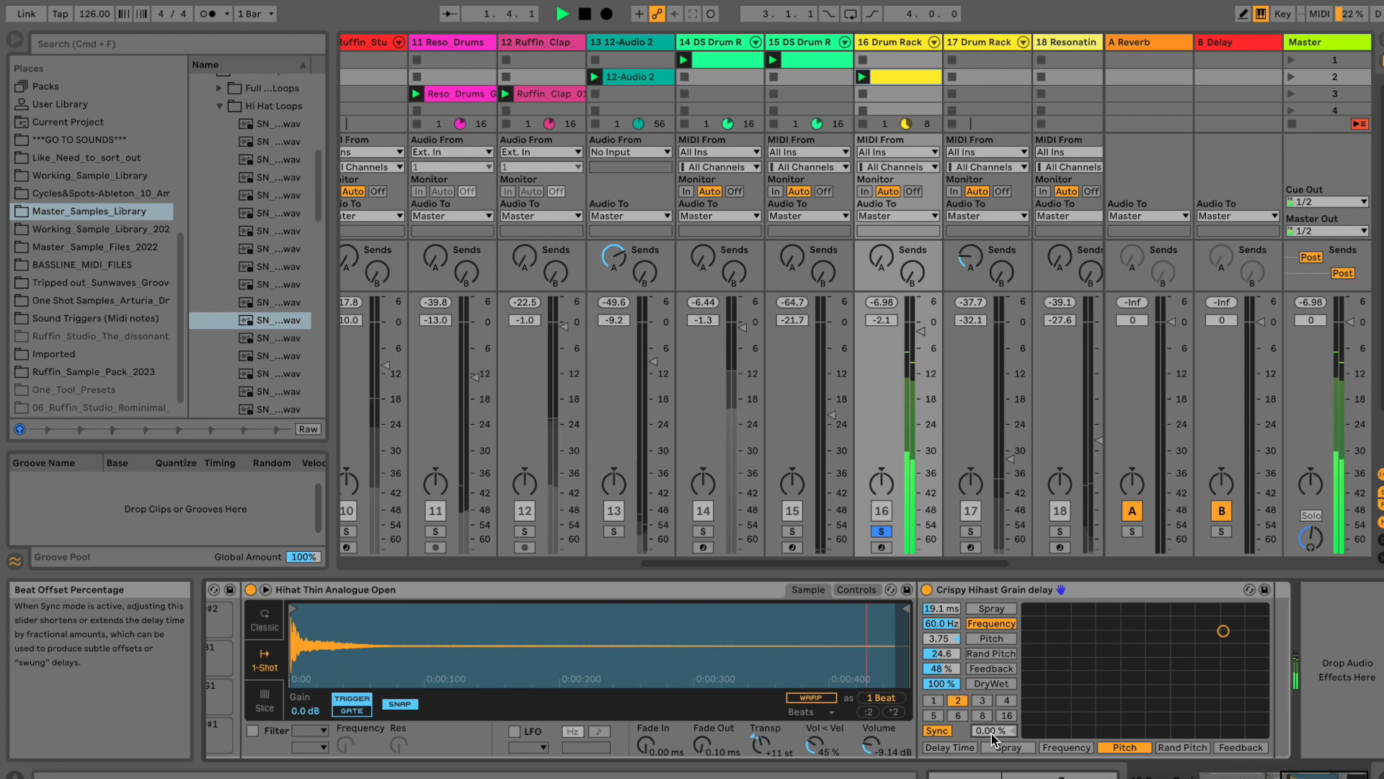
pyautogui.press('super+z')
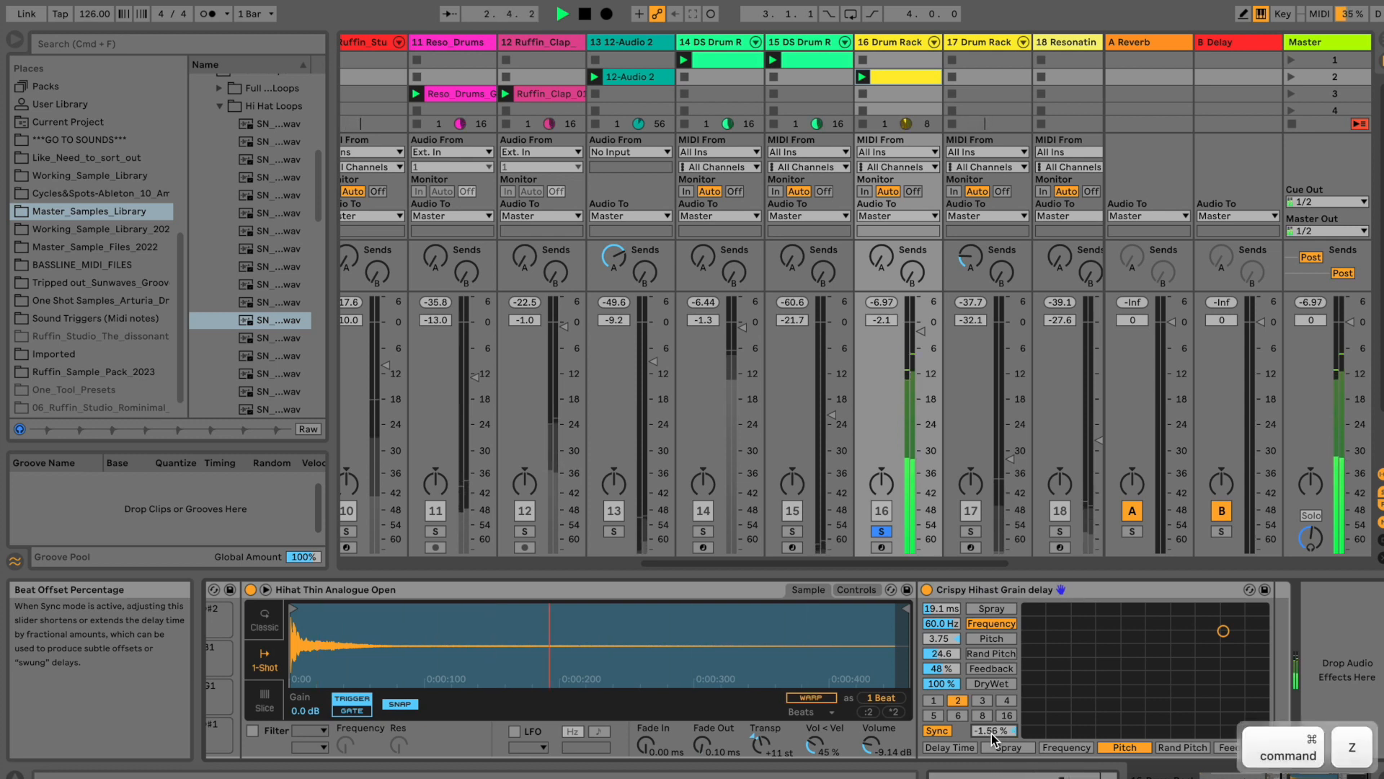
pyautogui.press('space')
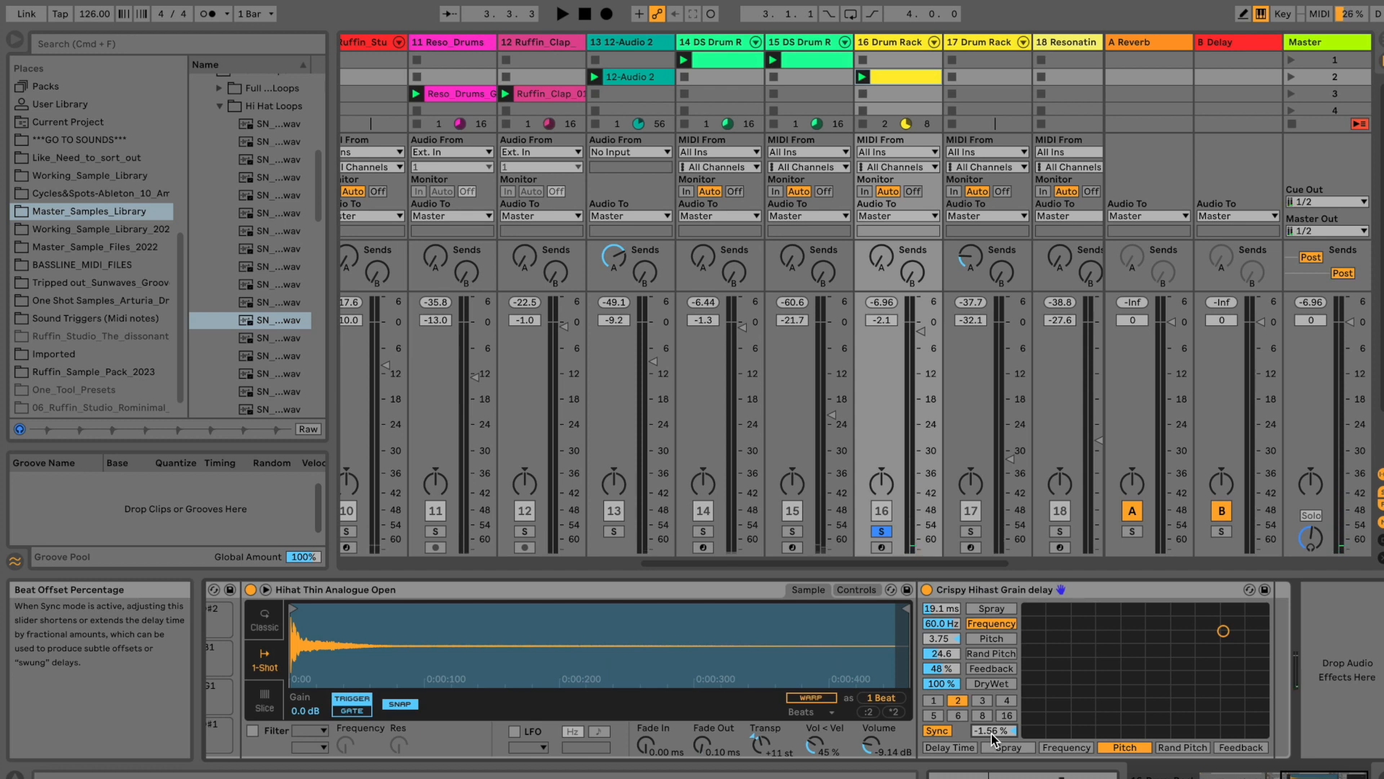
# Replay the hi-hats to compare the bypassed Grain Delay and a 0.00 % beat offset, restoring the -1.56 % offset.
pyautogui.press('space')
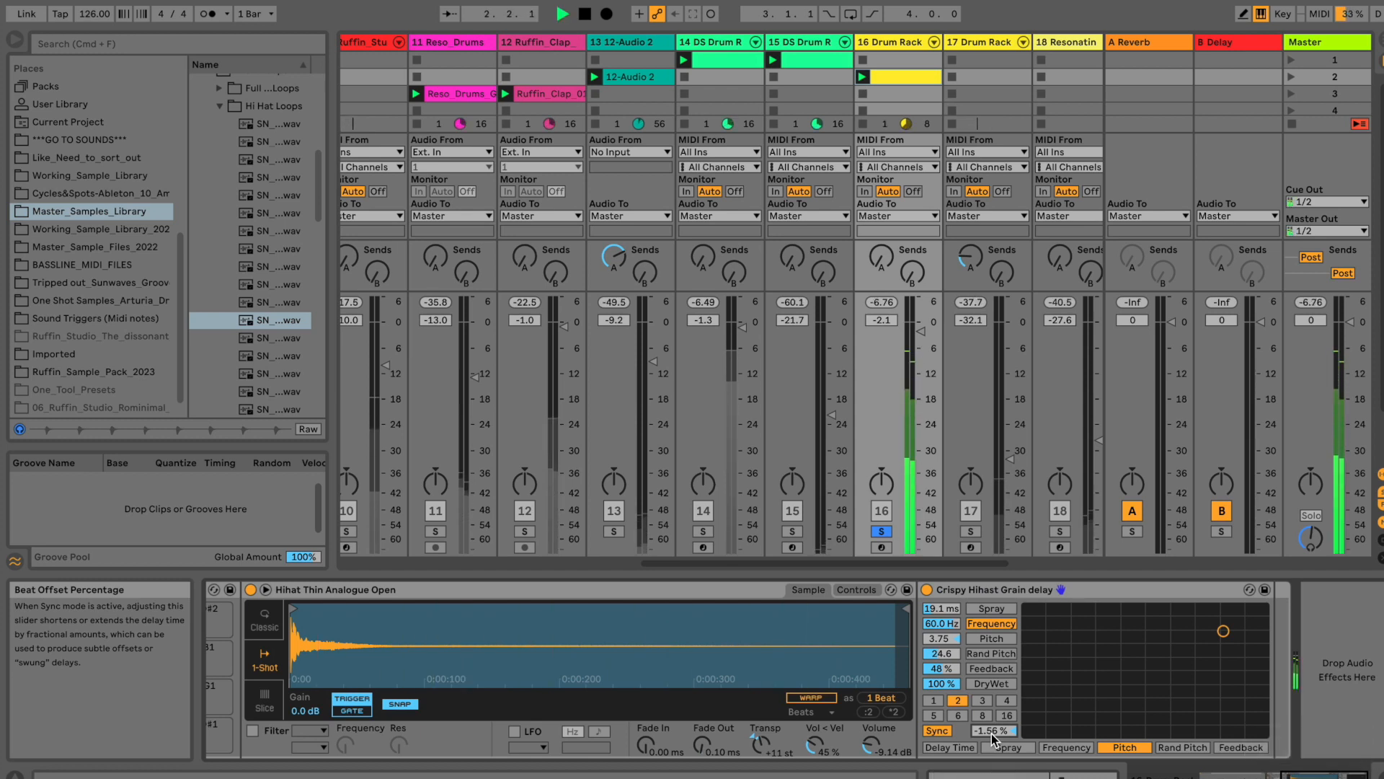
pyautogui.press('super+0')
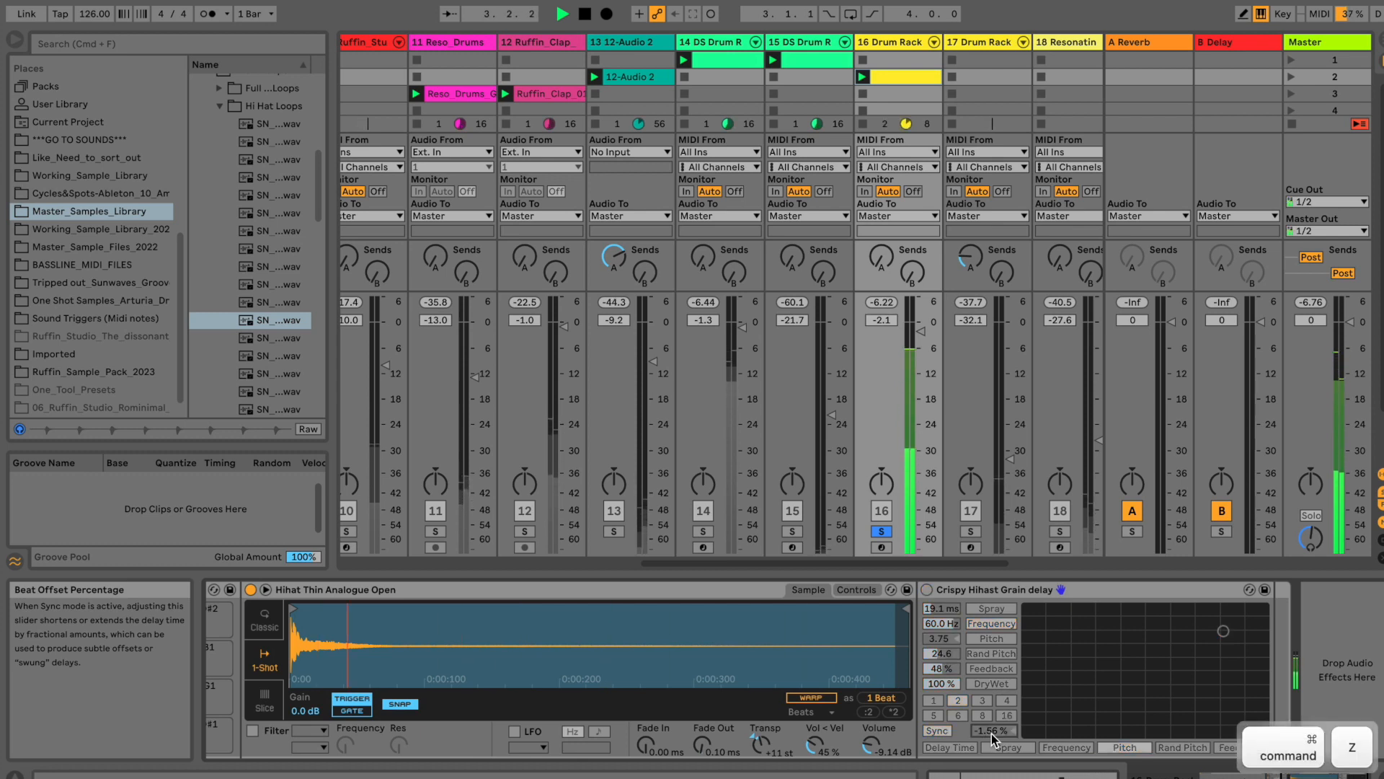
pyautogui.press('super+0')
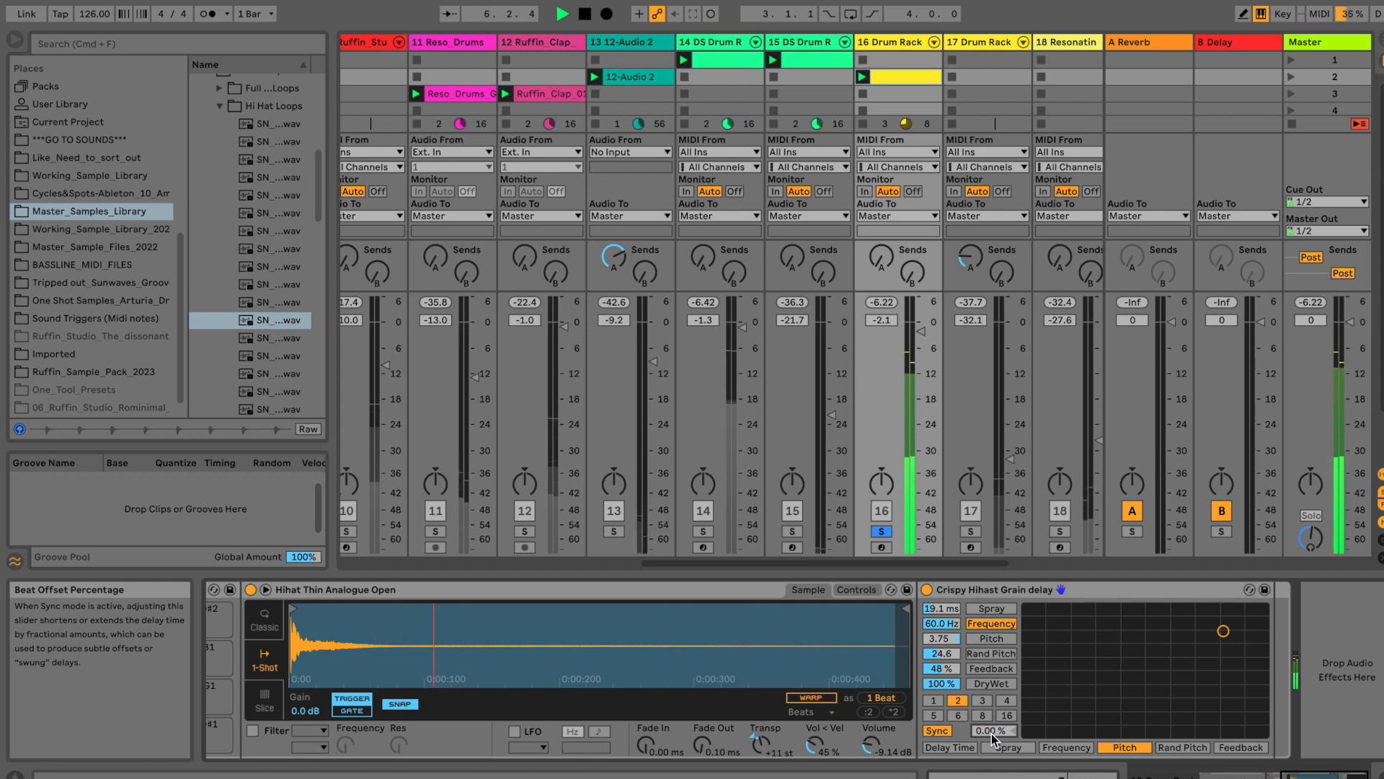
pyautogui.press('super+z')
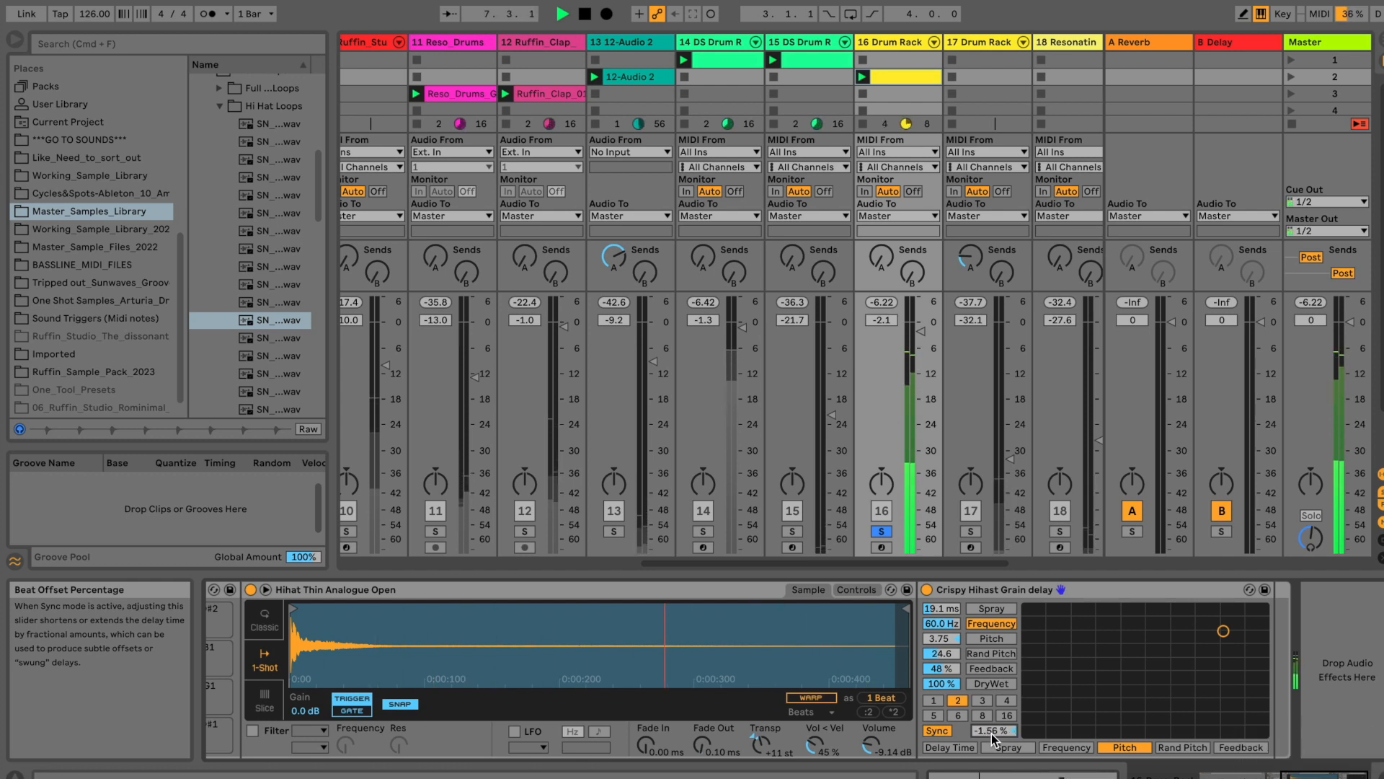
# Replace the Crispy Hihast preset with a fresh Grain Delay set to 28.2 Hz frequency and -1.56 % beat offset.
pyautogui.press('space')
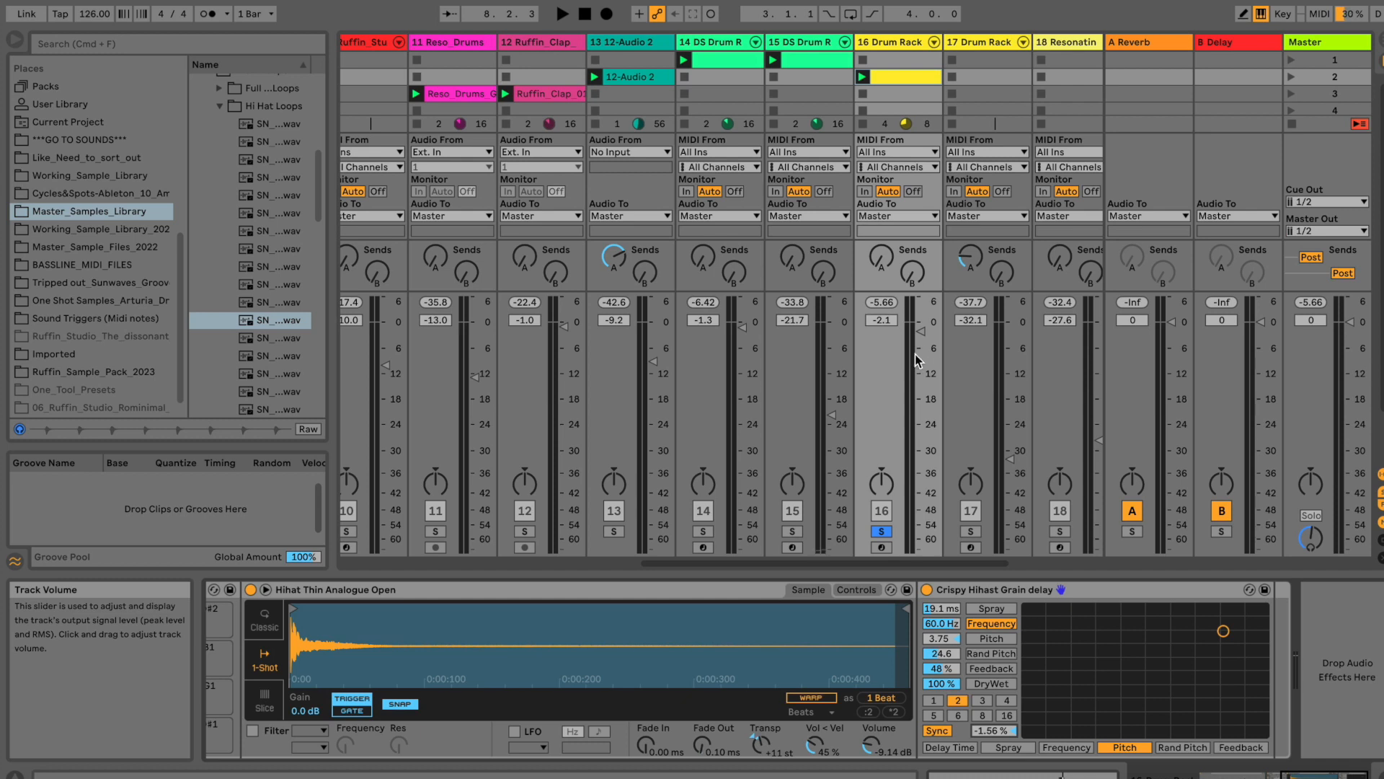
pyautogui.click(968, 591)
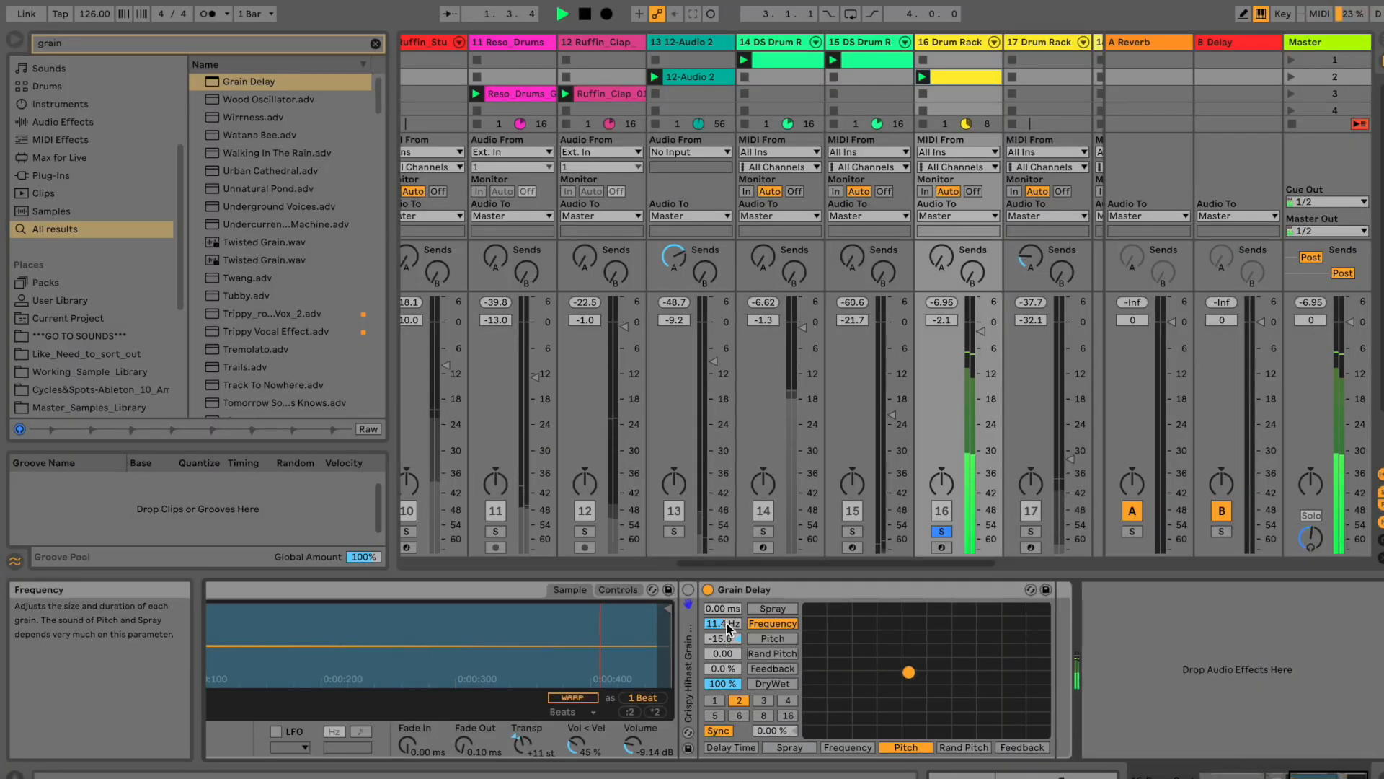
pyautogui.moveTo(908, 671); pyautogui.dragTo(889, 651)
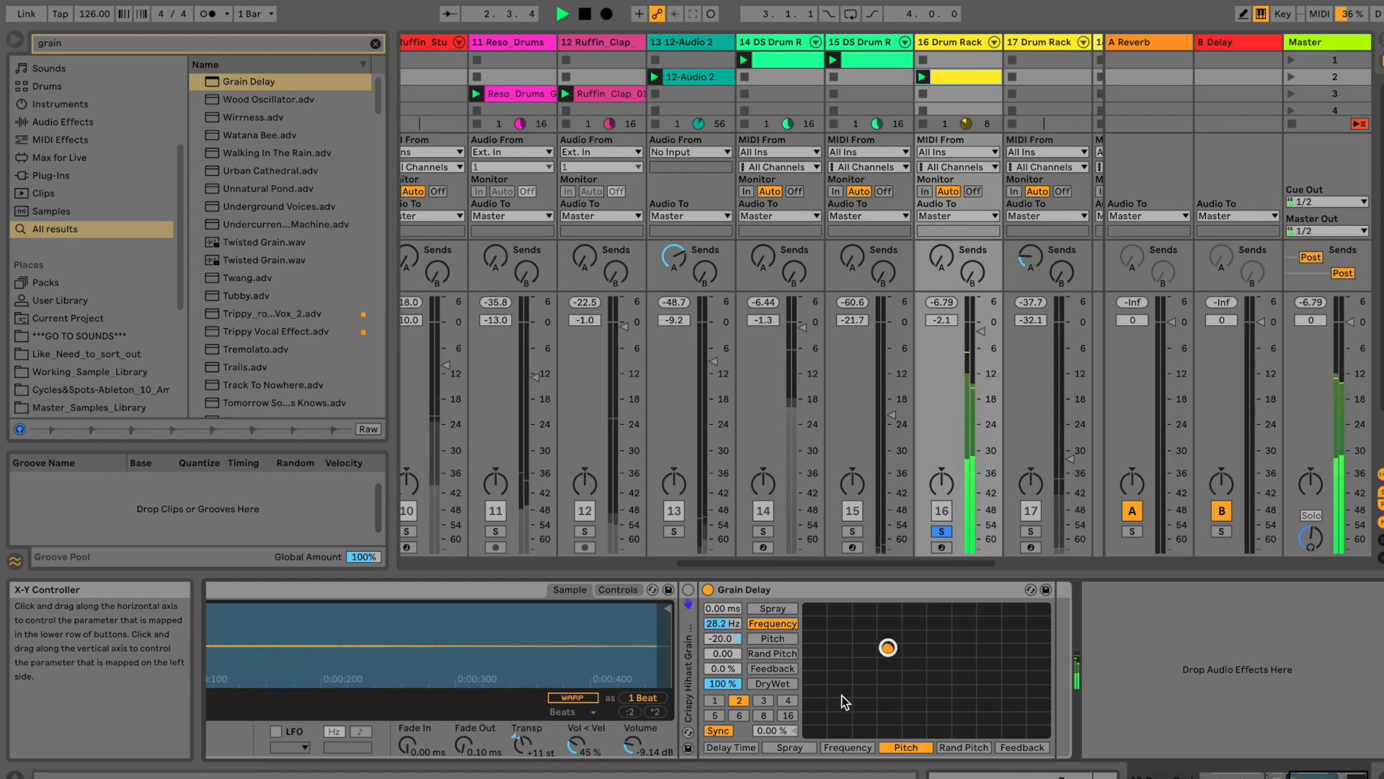
pyautogui.moveTo(767, 728); pyautogui.dragTo(764, 733)
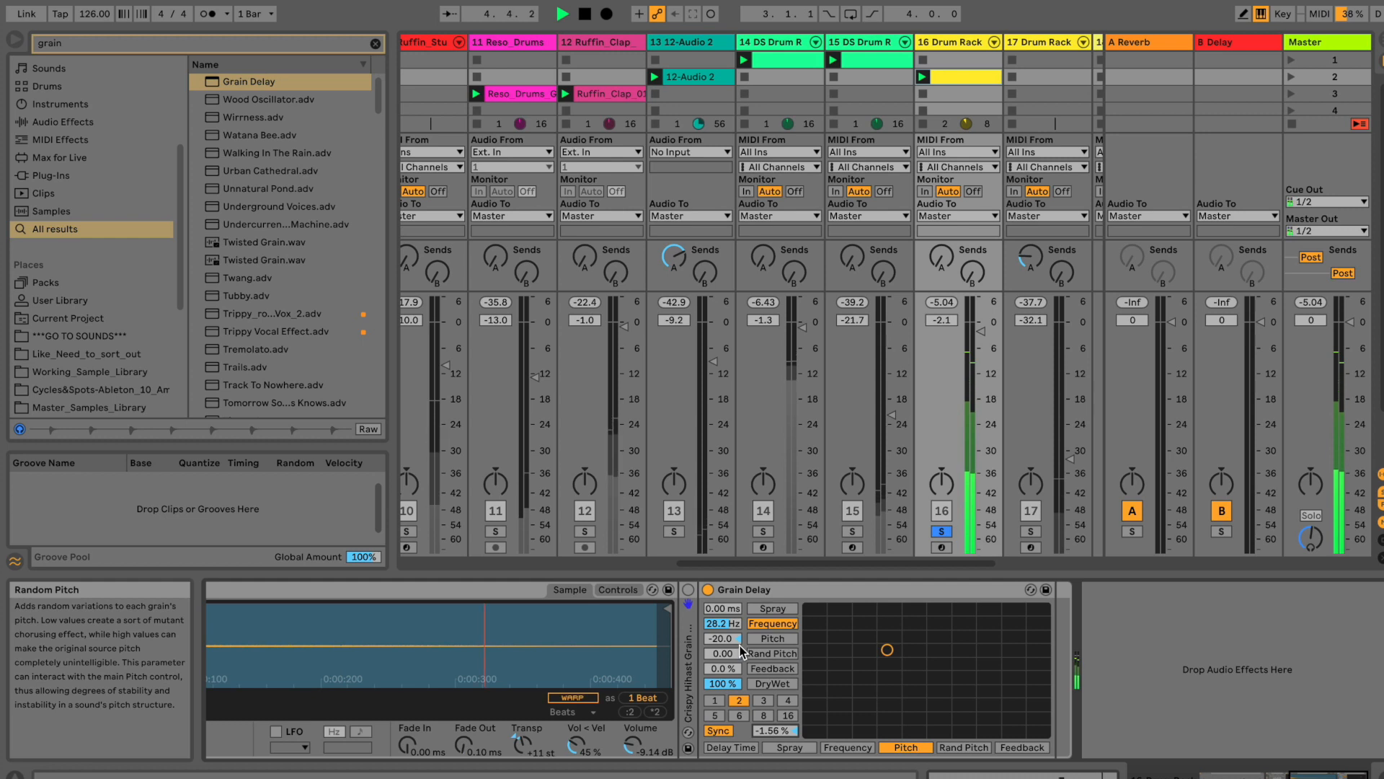
# Set the new Grain Delay's spray to 95.7 ms and its pitch to 3.00 while listening.
pyautogui.moveTo(726, 609); pyautogui.dragTo(729, 604)
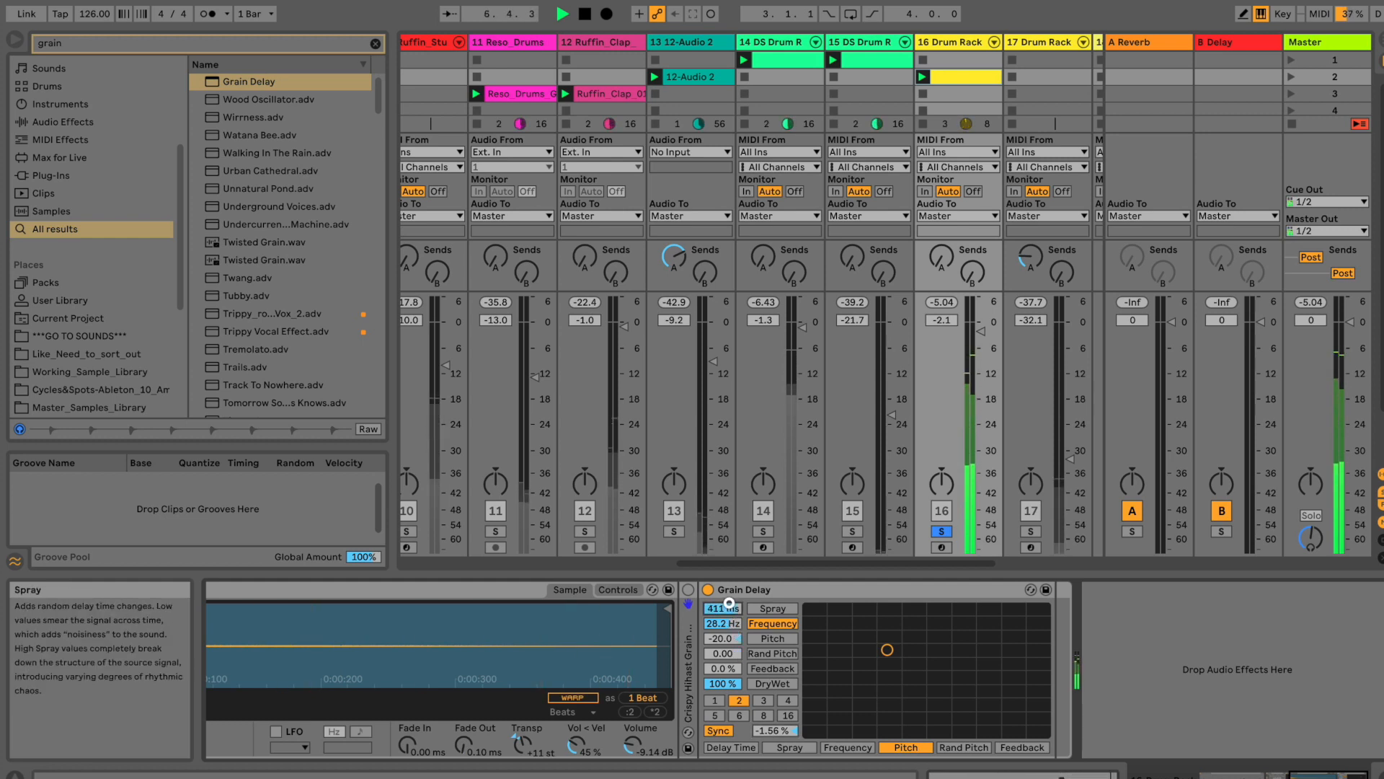
pyautogui.moveTo(729, 603); pyautogui.dragTo(722, 633)
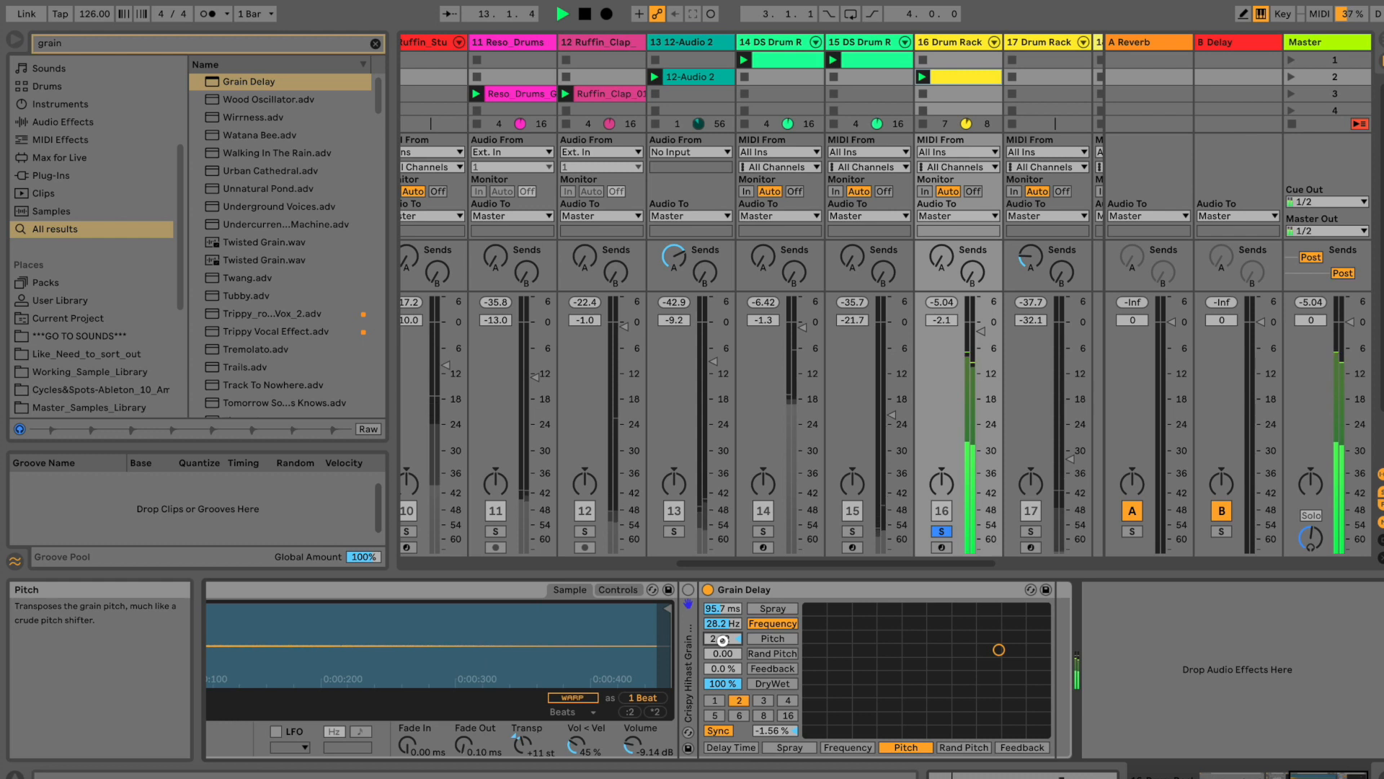
pyautogui.moveTo(721, 639); pyautogui.dragTo(722, 639)
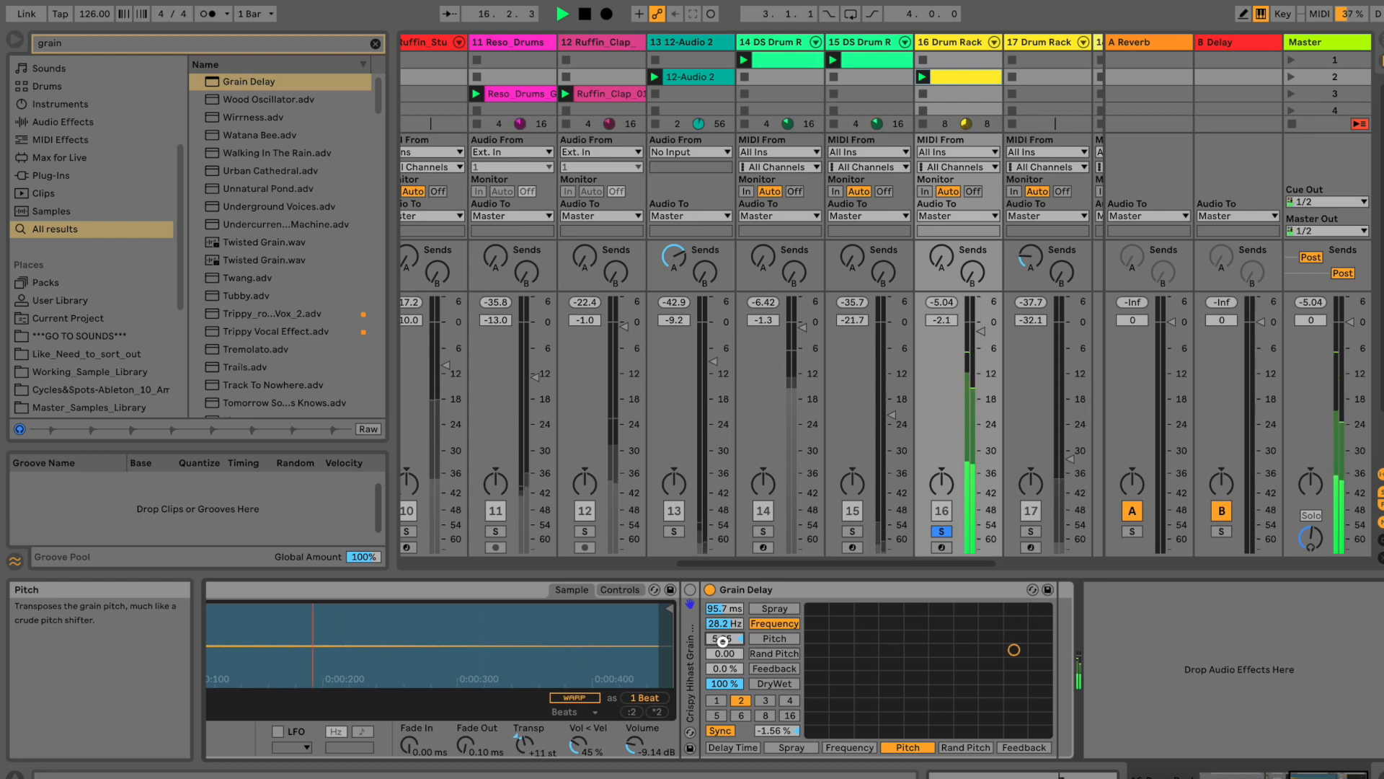
pyautogui.moveTo(721, 642); pyautogui.dragTo(722, 641)
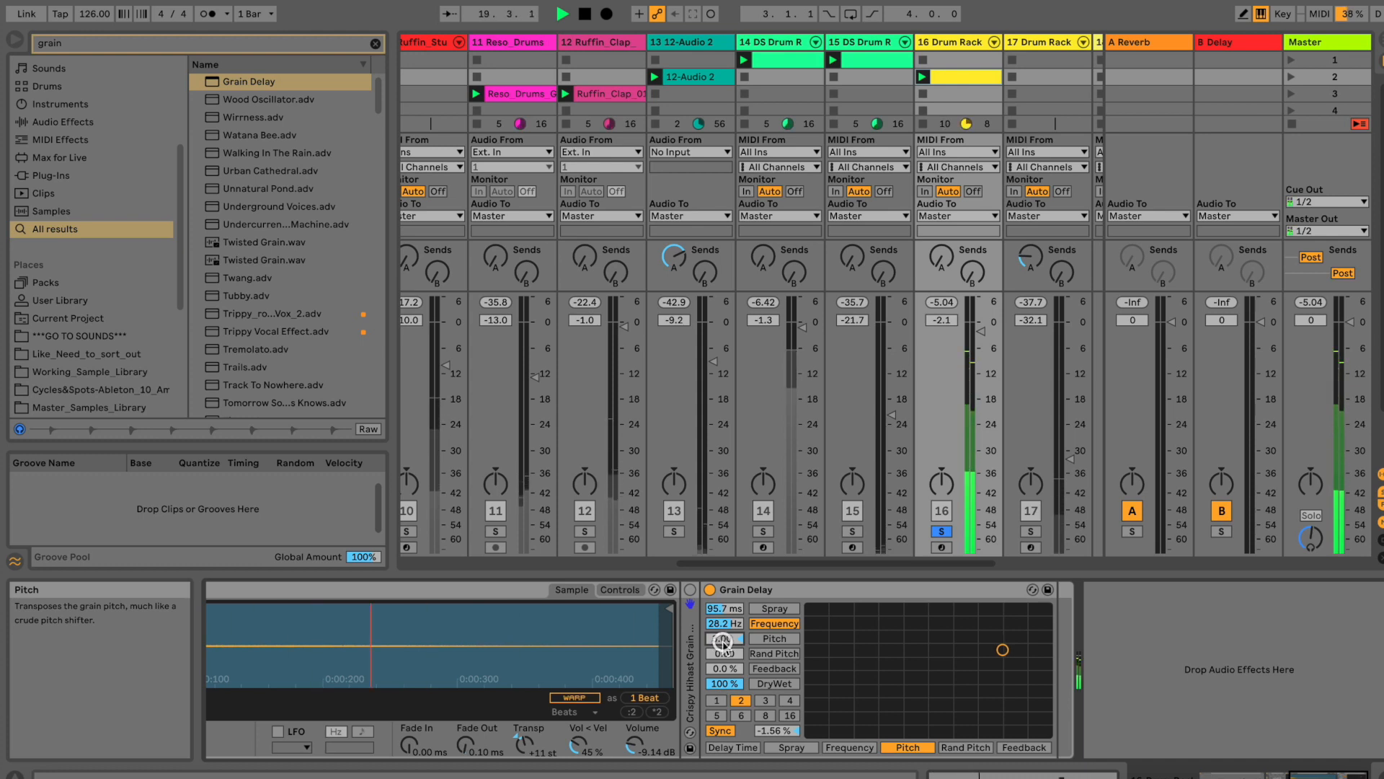
# Set the Grain Delay's random pitch to 6.15, spray to 22.2 ms and feedback to 27 %.
pyautogui.moveTo(725, 653); pyautogui.dragTo(725, 652)
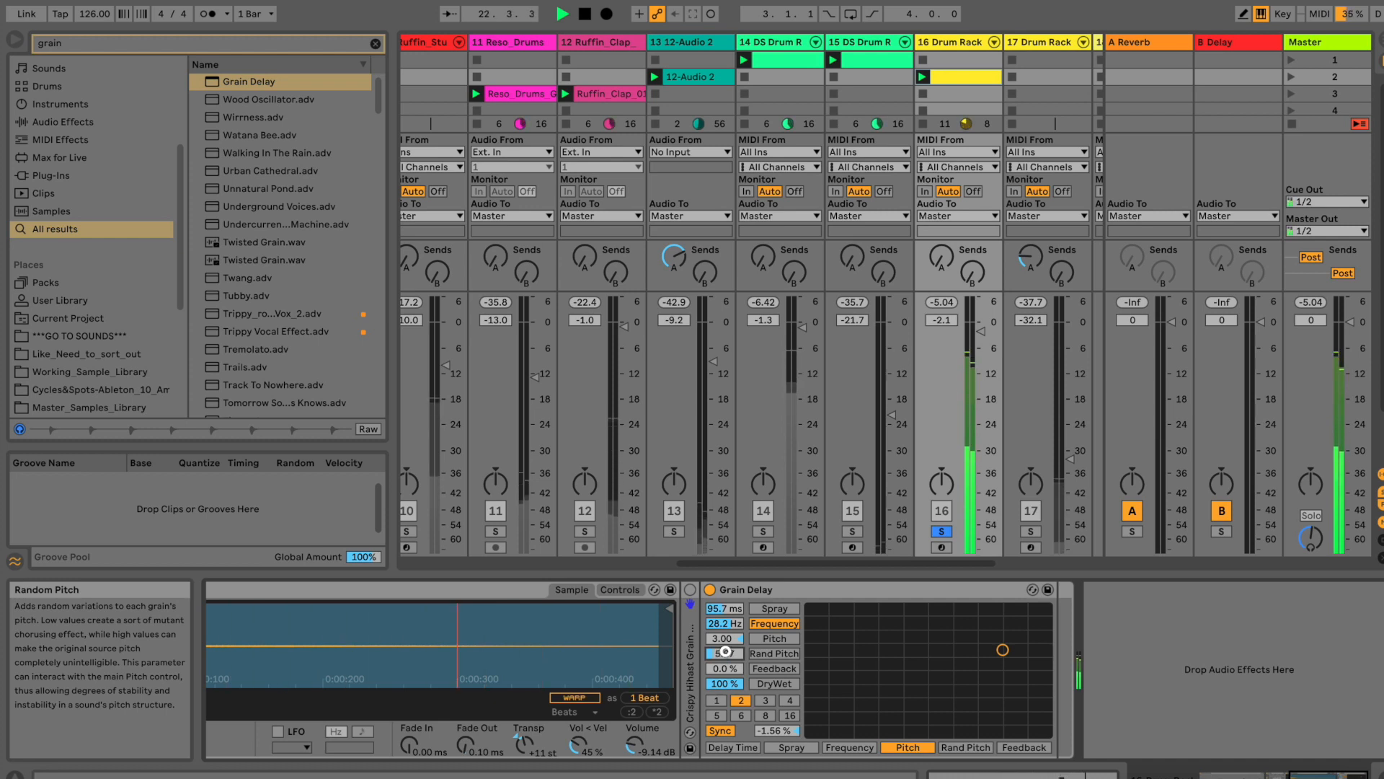
pyautogui.moveTo(720, 607); pyautogui.dragTo(719, 608)
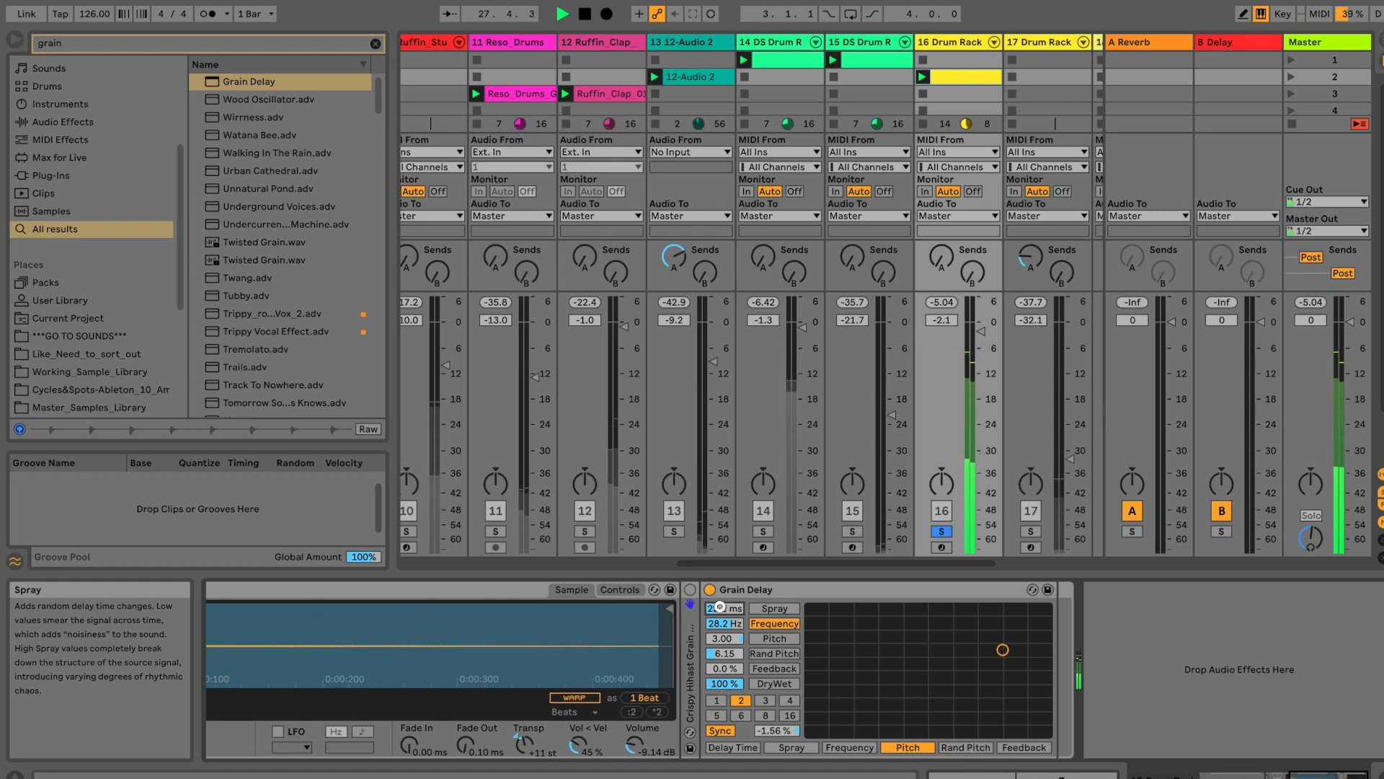
pyautogui.moveTo(734, 671); pyautogui.dragTo(732, 666)
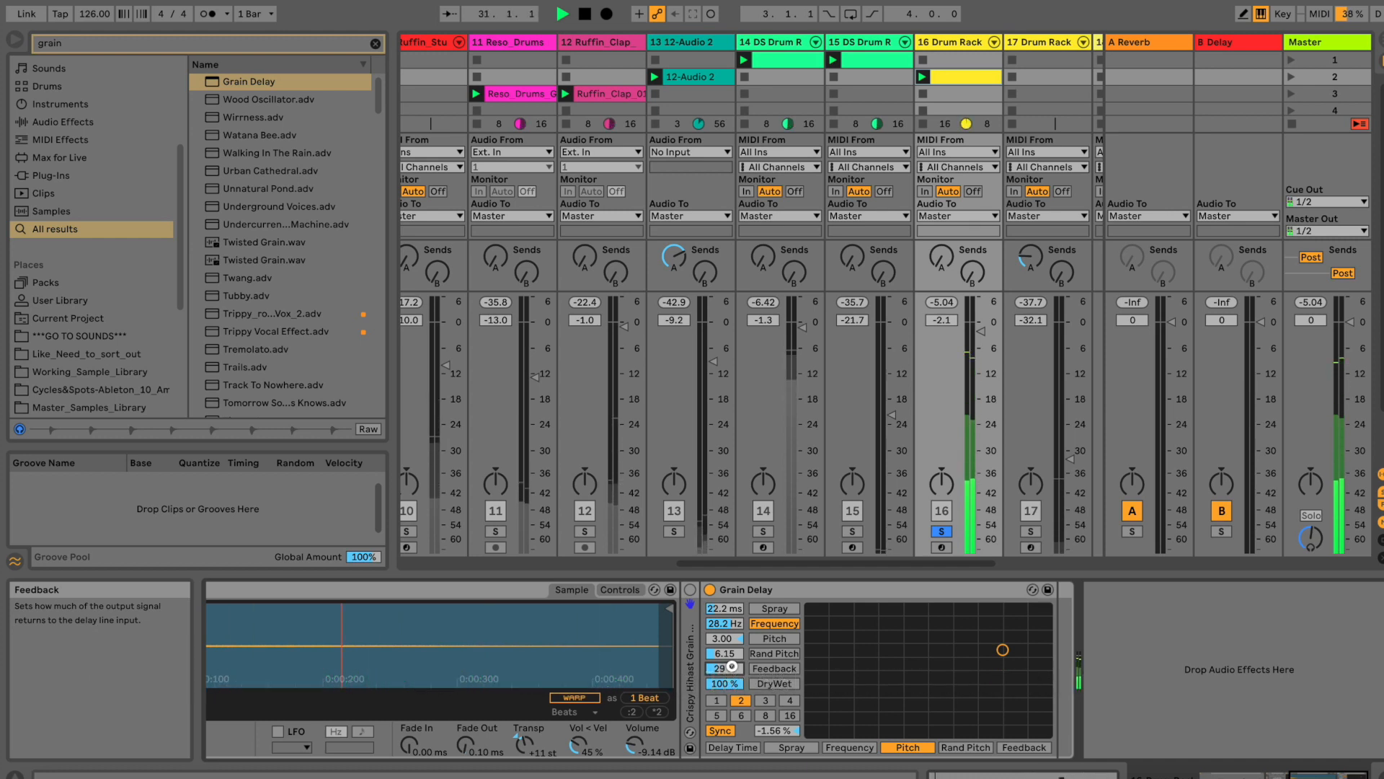
pyautogui.moveTo(731, 668); pyautogui.dragTo(736, 673)
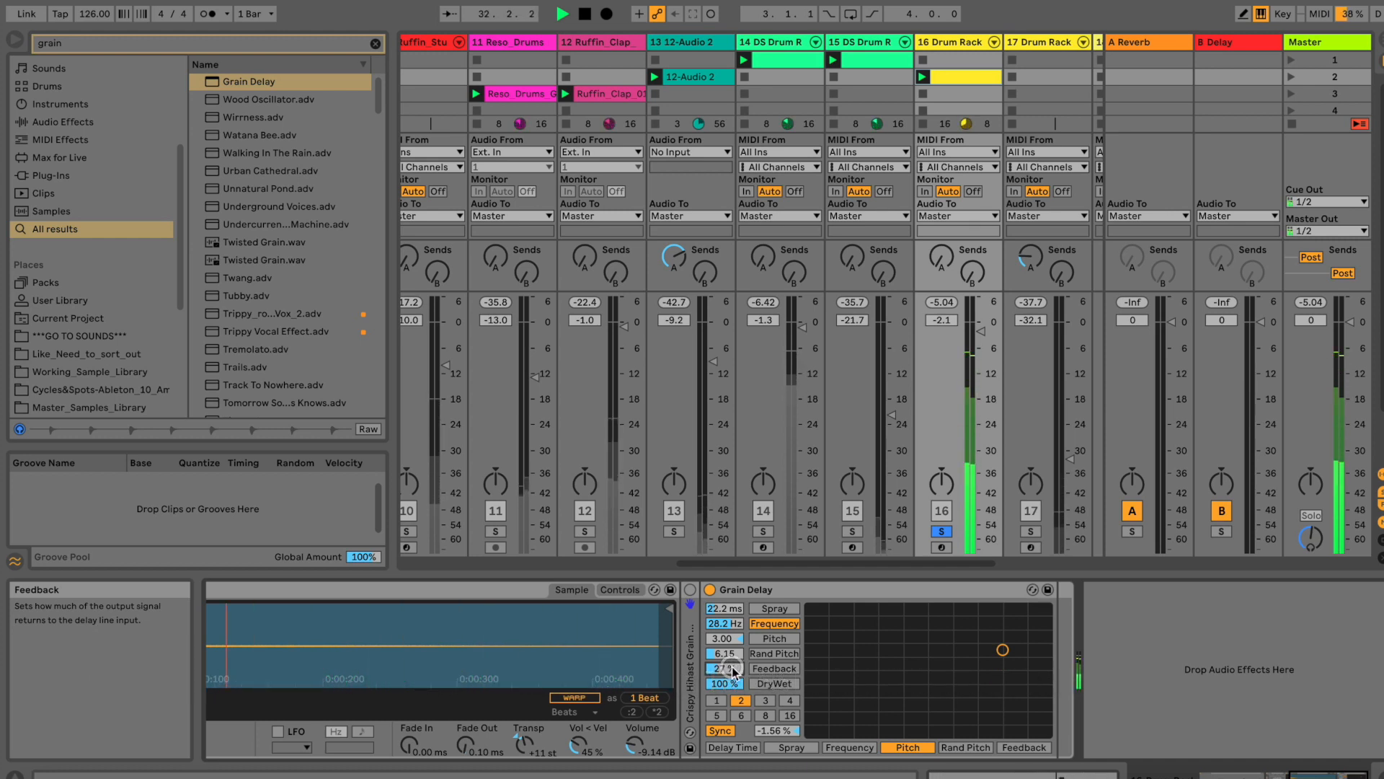
# Compare the new Grain Delay bypassed and active, first on the soloed hi-hats and again with track 16 unsoloed.
pyautogui.click(710, 589)
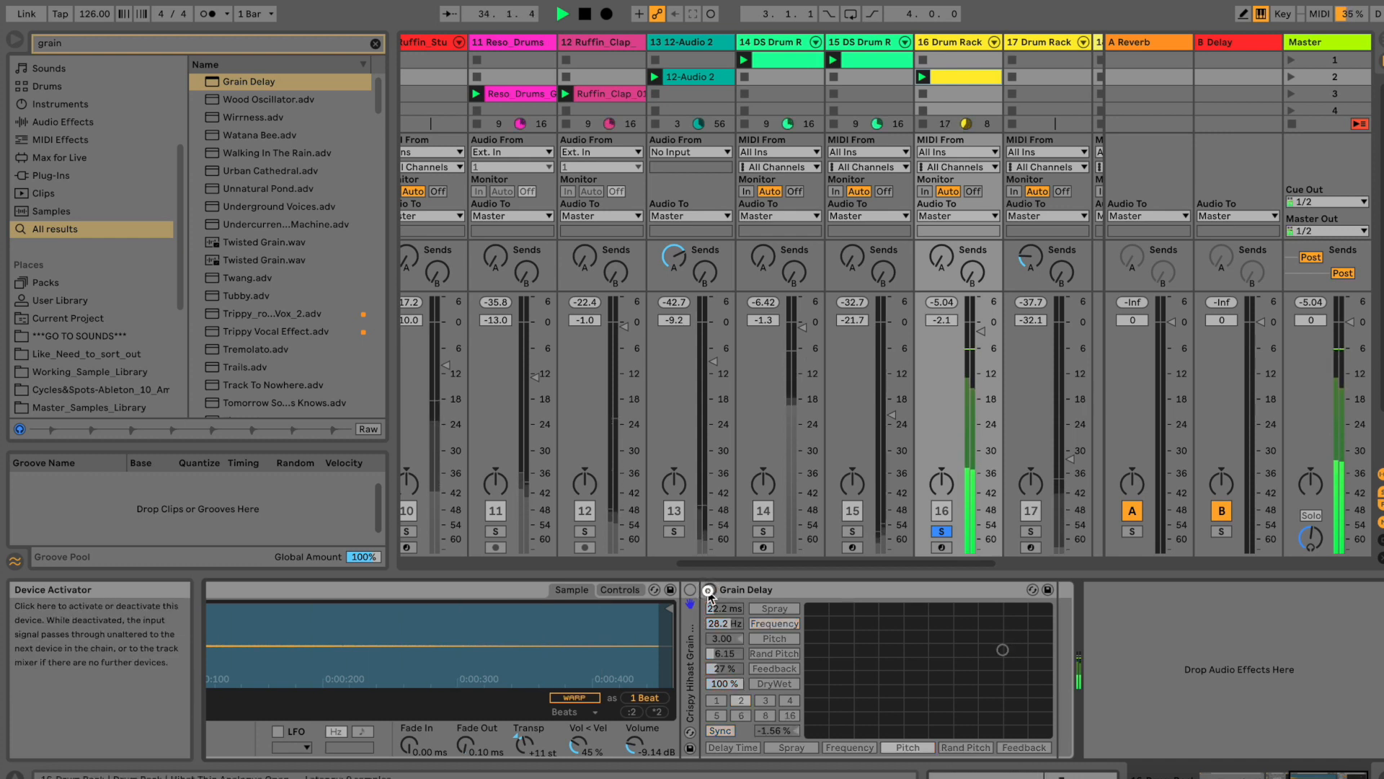
pyautogui.click(710, 591)
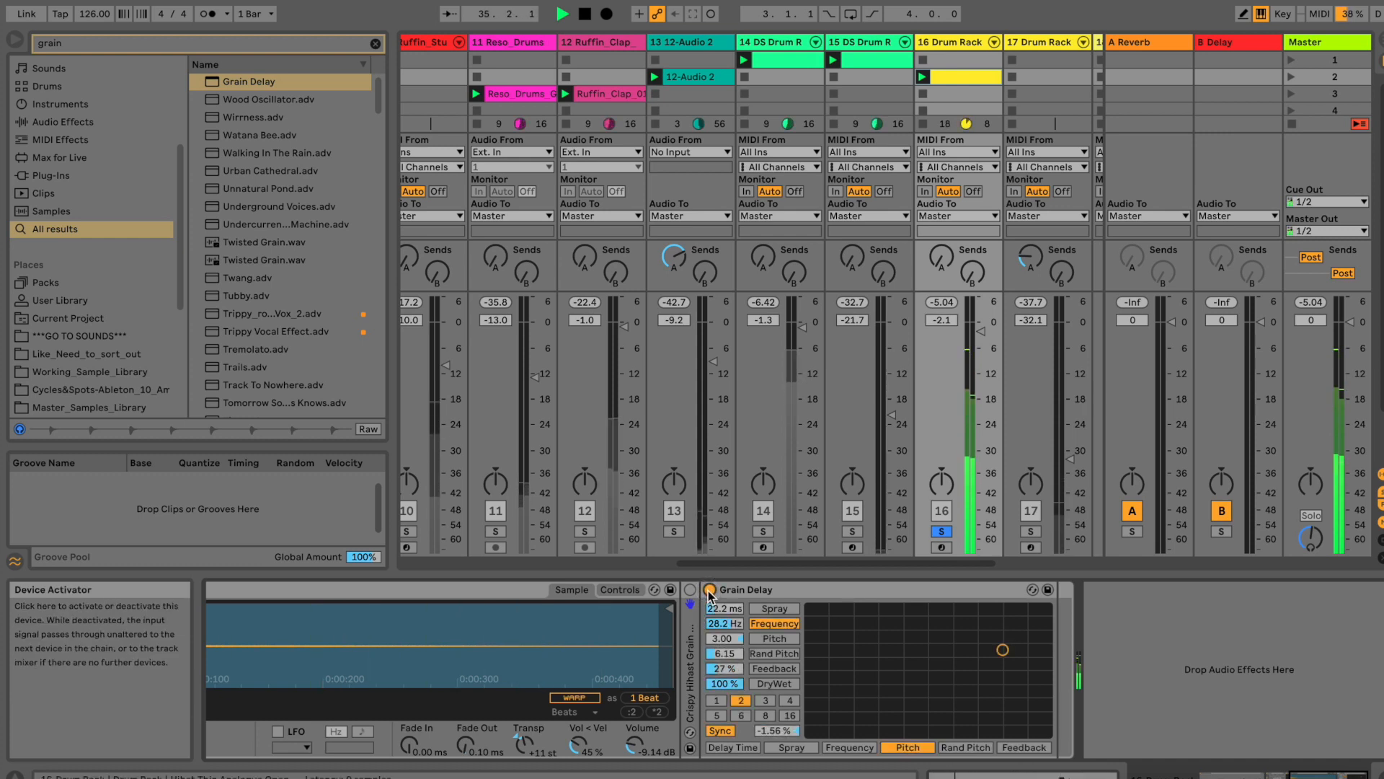
pyautogui.click(941, 531)
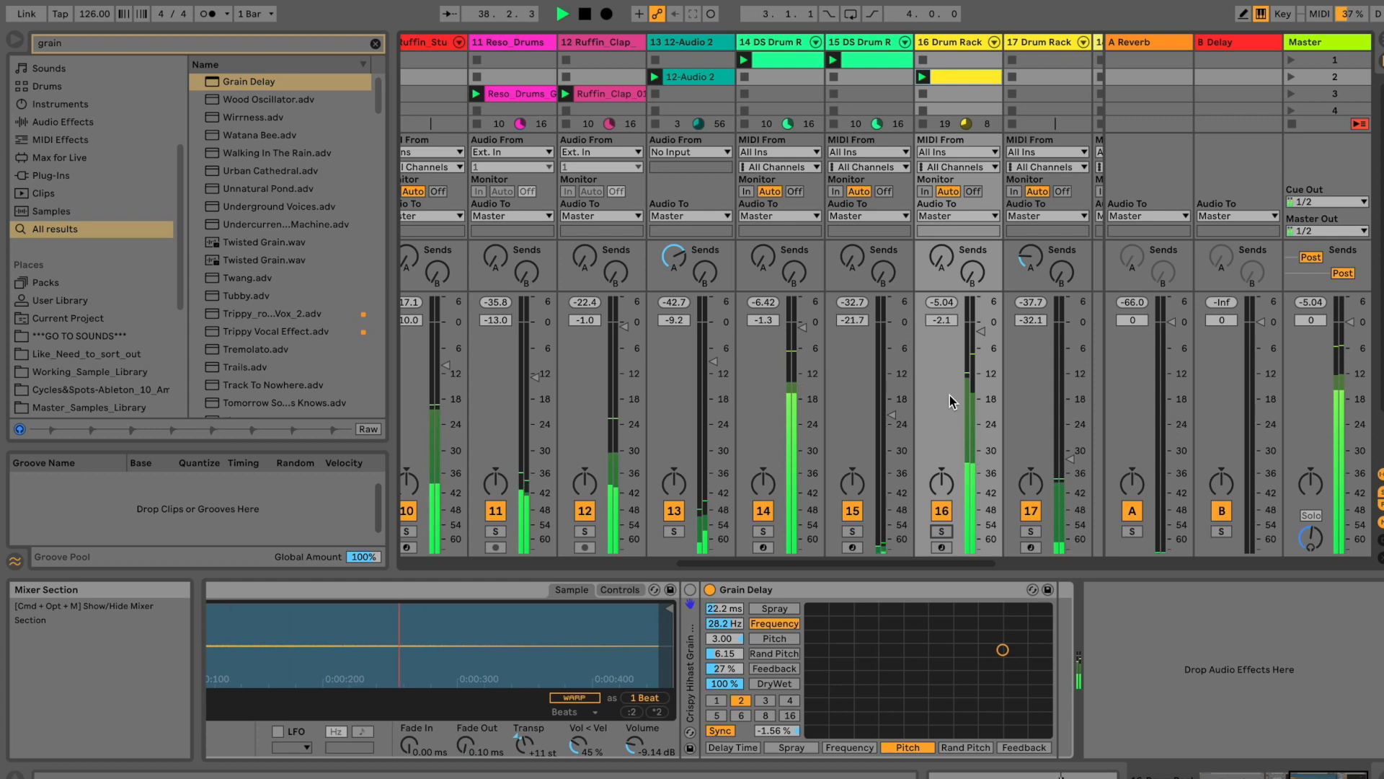
pyautogui.click(710, 591)
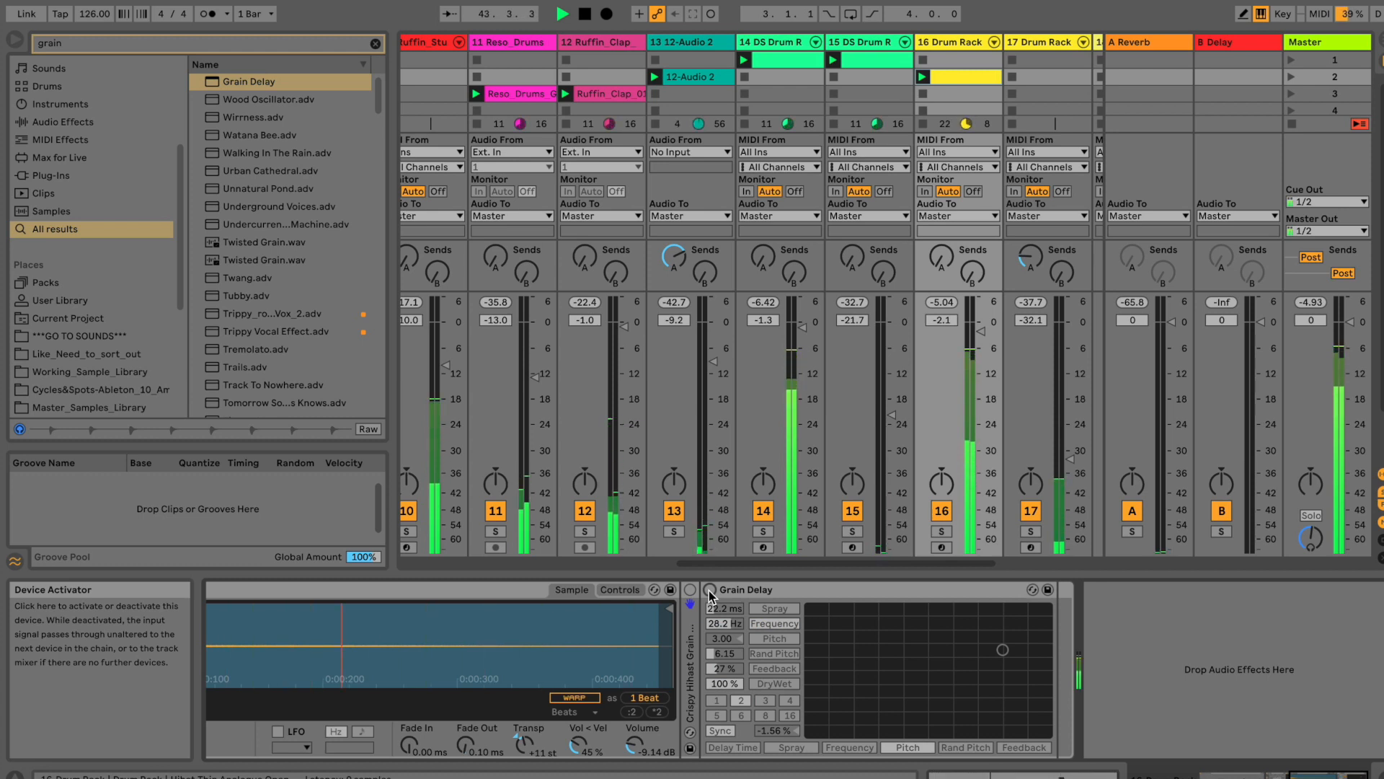
pyautogui.click(710, 593)
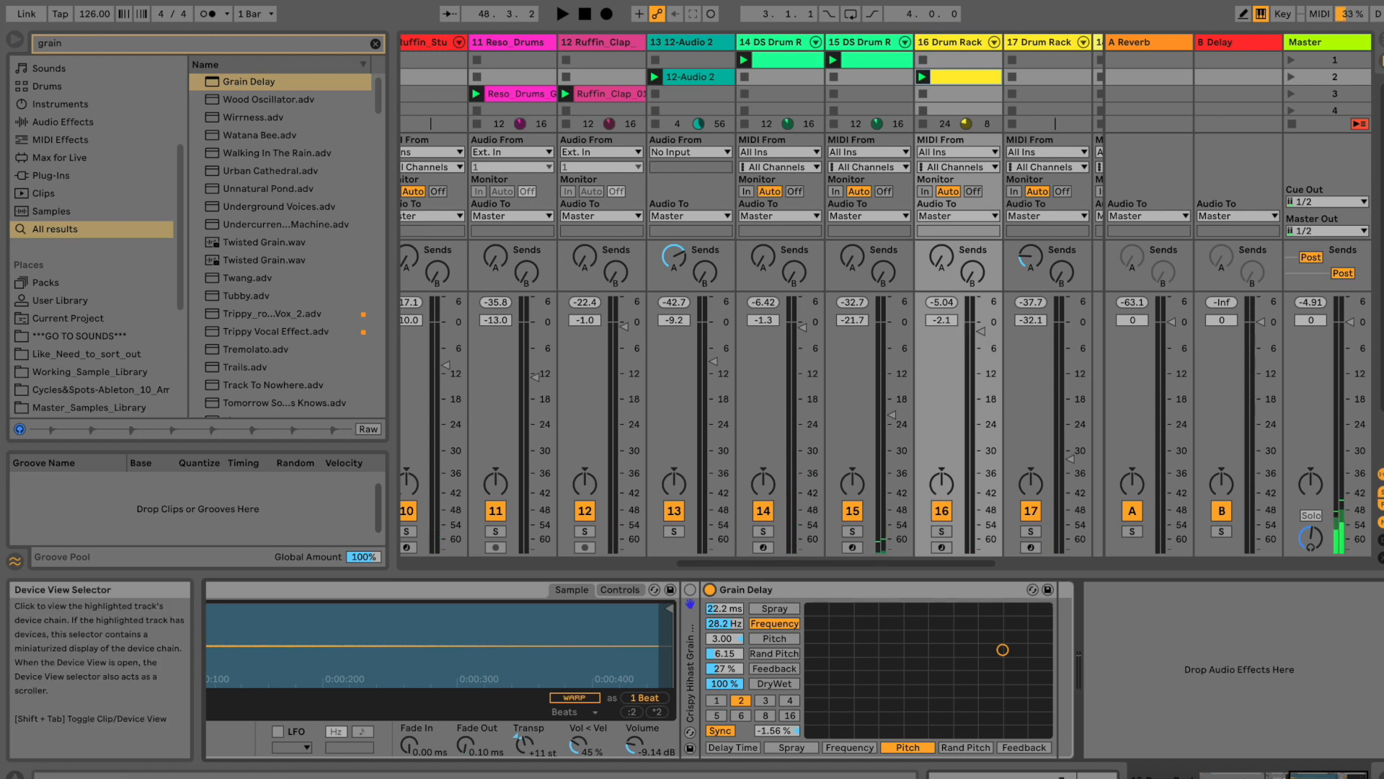
# Solo the Hihat-707-Open pad in the Drum Rack and the 16 Drum Rack track during playback.
pyautogui.moveTo(1302, 777)
pyautogui.mouseDown()
pyautogui.moveTo(1267, 777)
pyautogui.moveTo(1323, 777)
pyautogui.moveTo(1263, 777)
pyautogui.moveTo(1287, 777)
pyautogui.mouseUp()
pyautogui.click(396, 652)
pyautogui.click(355, 670)
pyautogui.press('space')
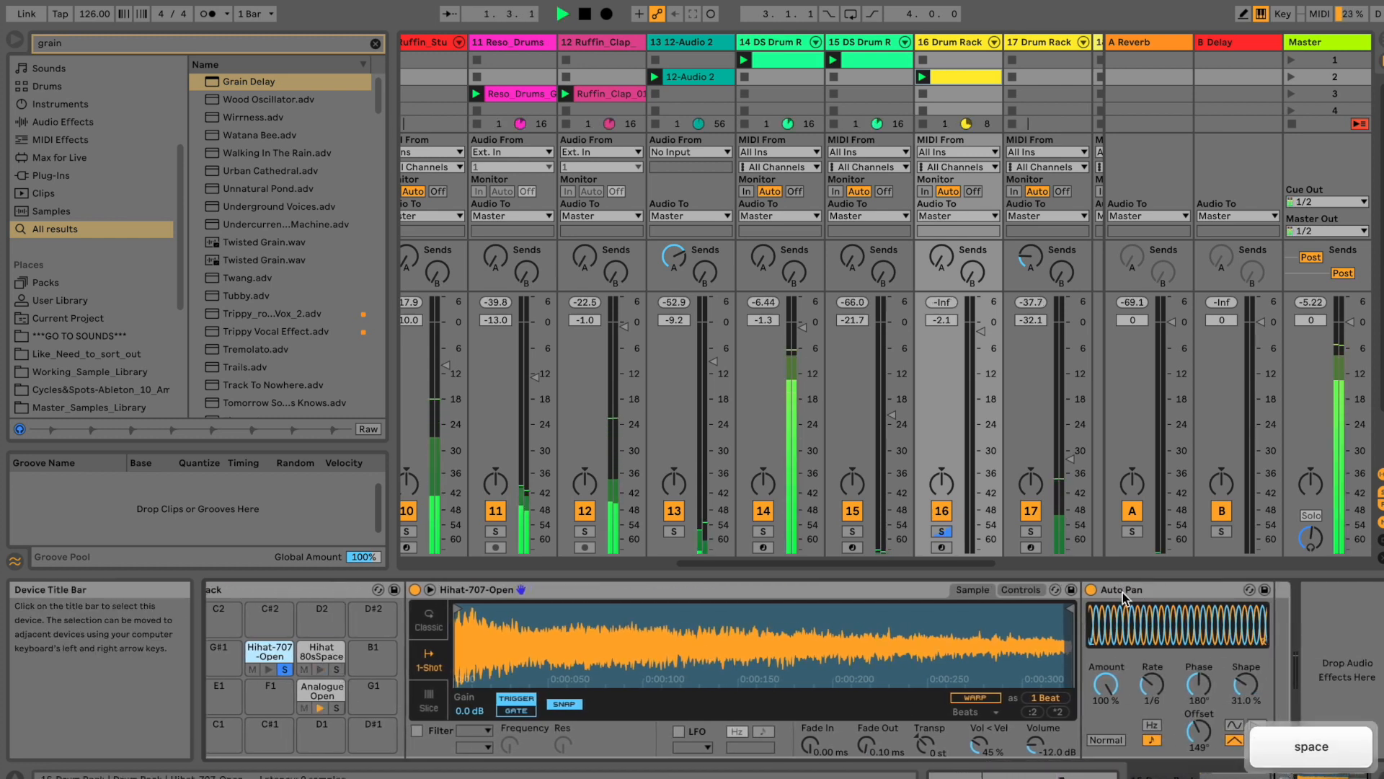
pyautogui.click(940, 531)
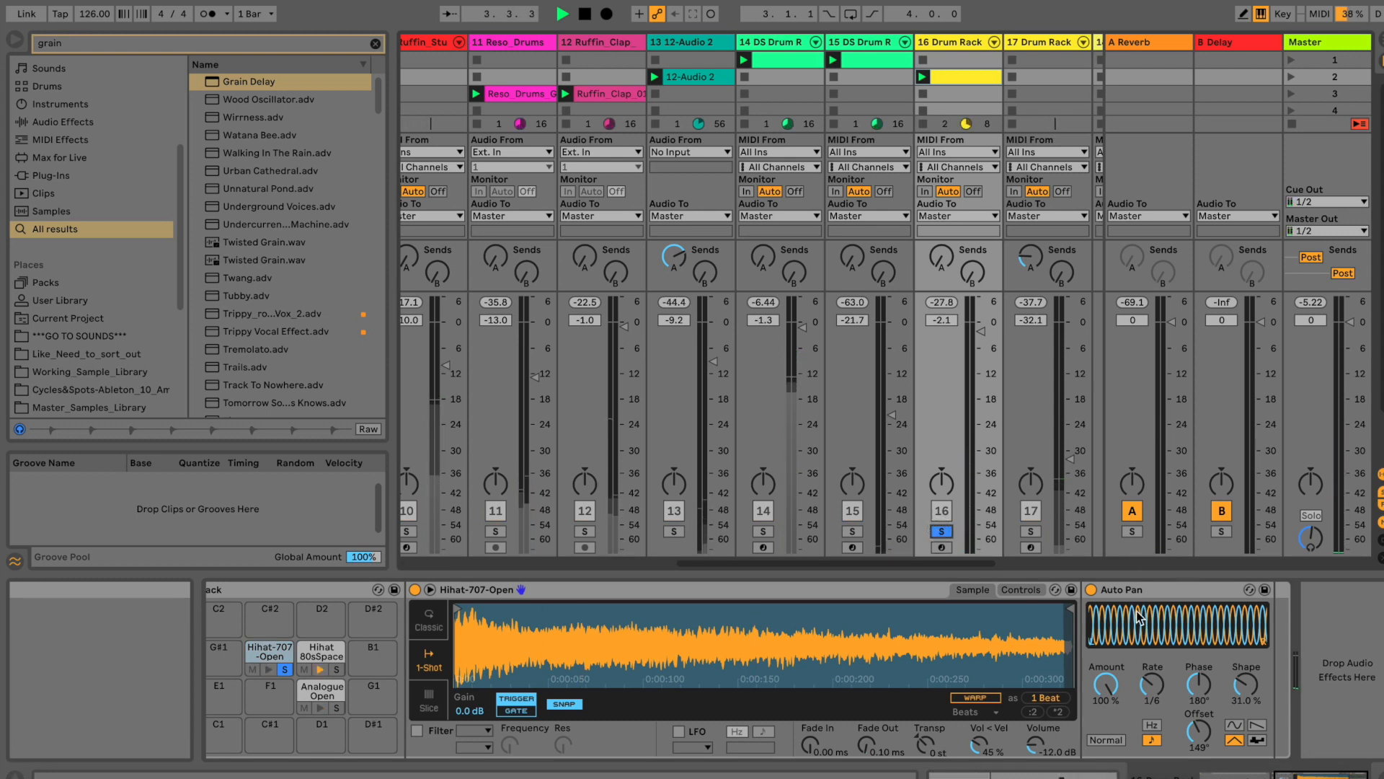
# Bypass the existing Auto Pan on the Hihat-707-Open chain, stop playback and collapse the device.
pyautogui.click(1091, 591)
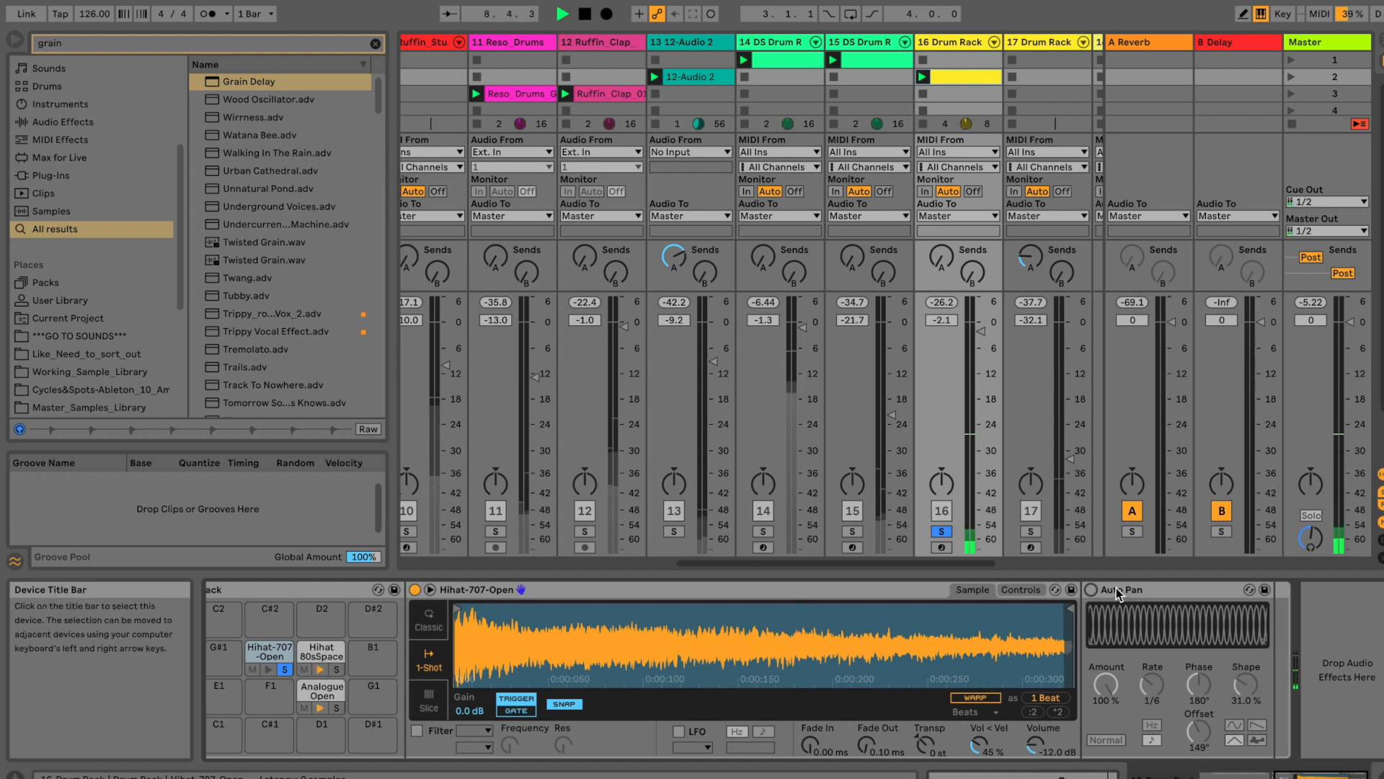
pyautogui.press('space')
pyautogui.click(1121, 590)
pyautogui.doubleClick(1124, 590)
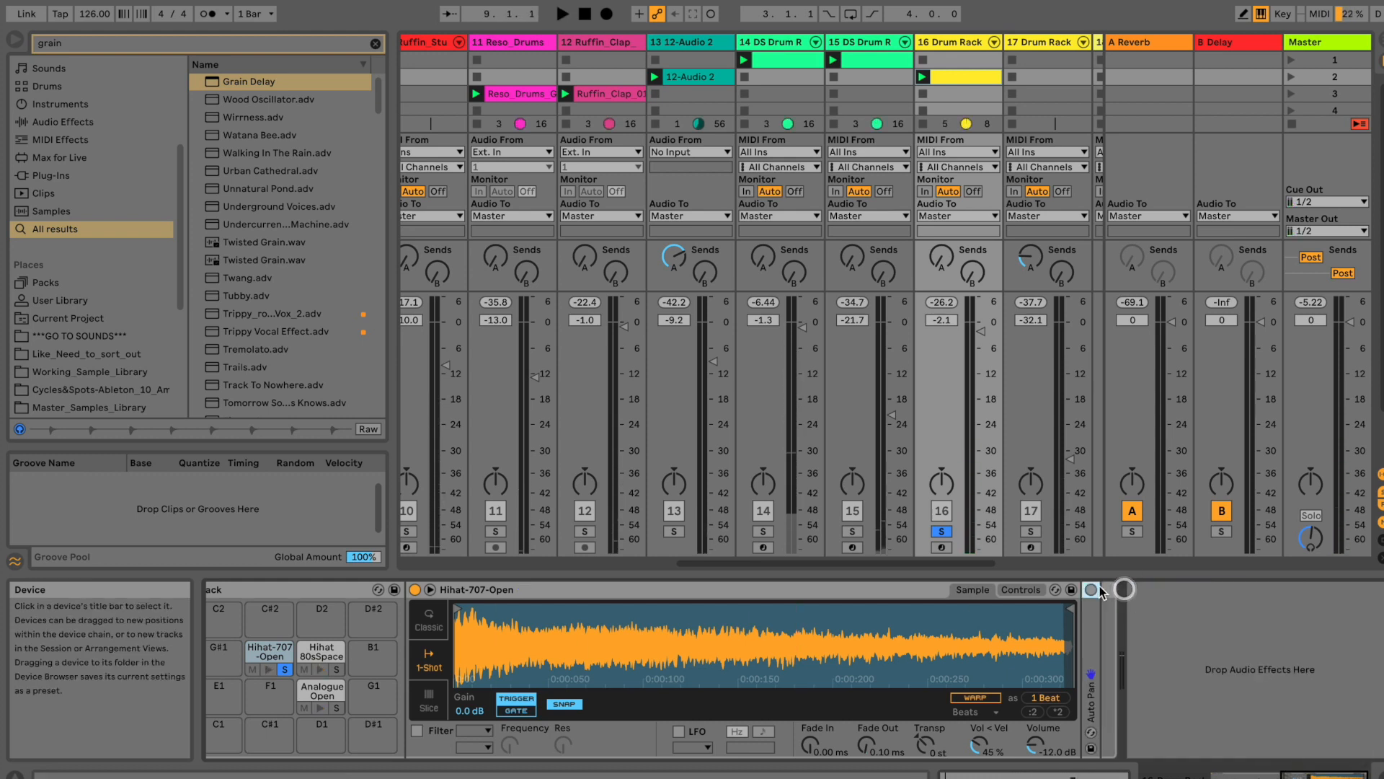
# Search the browser for "auto" and insert a new Auto Pan directly after the Hihat-707-Open sampler.
pyautogui.click(380, 42)
pyautogui.write('auto')
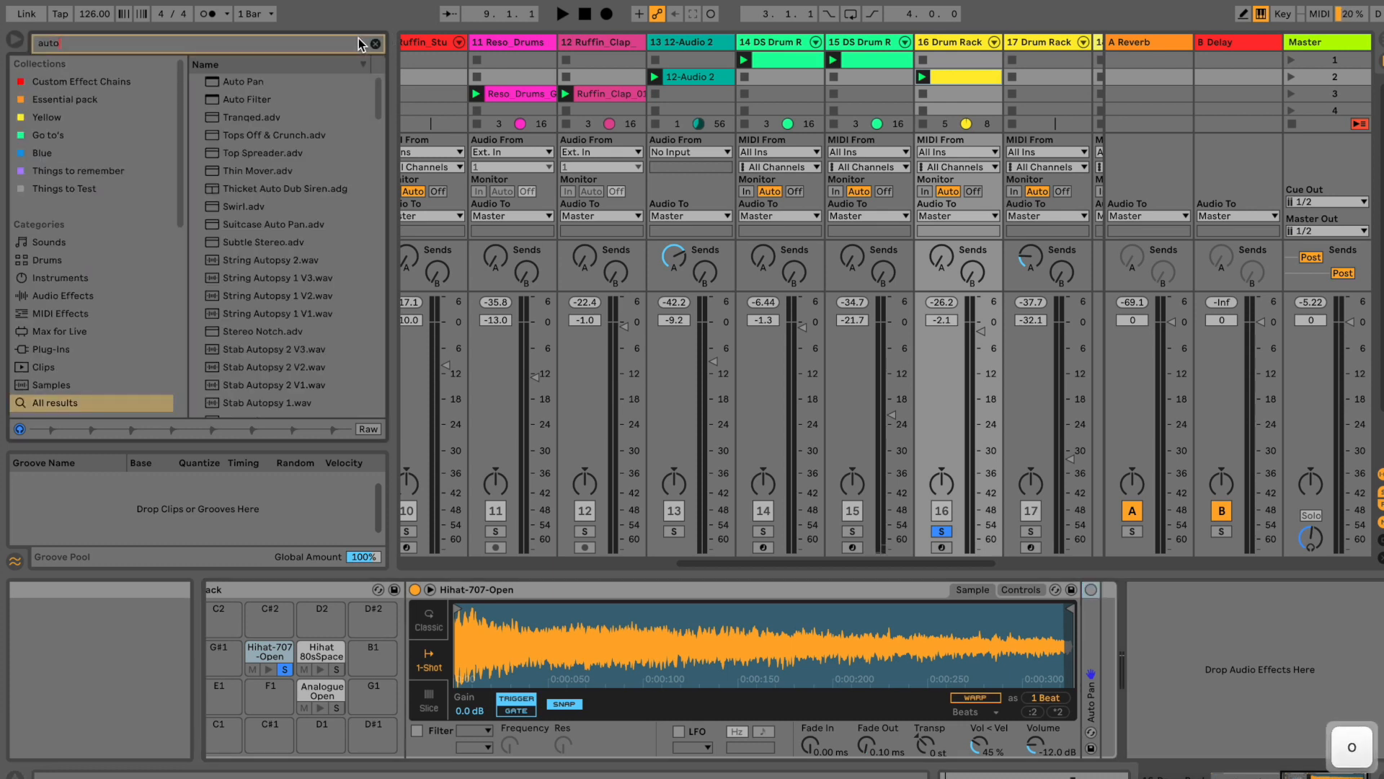
pyautogui.moveTo(249, 81); pyautogui.dragTo(1081, 641)
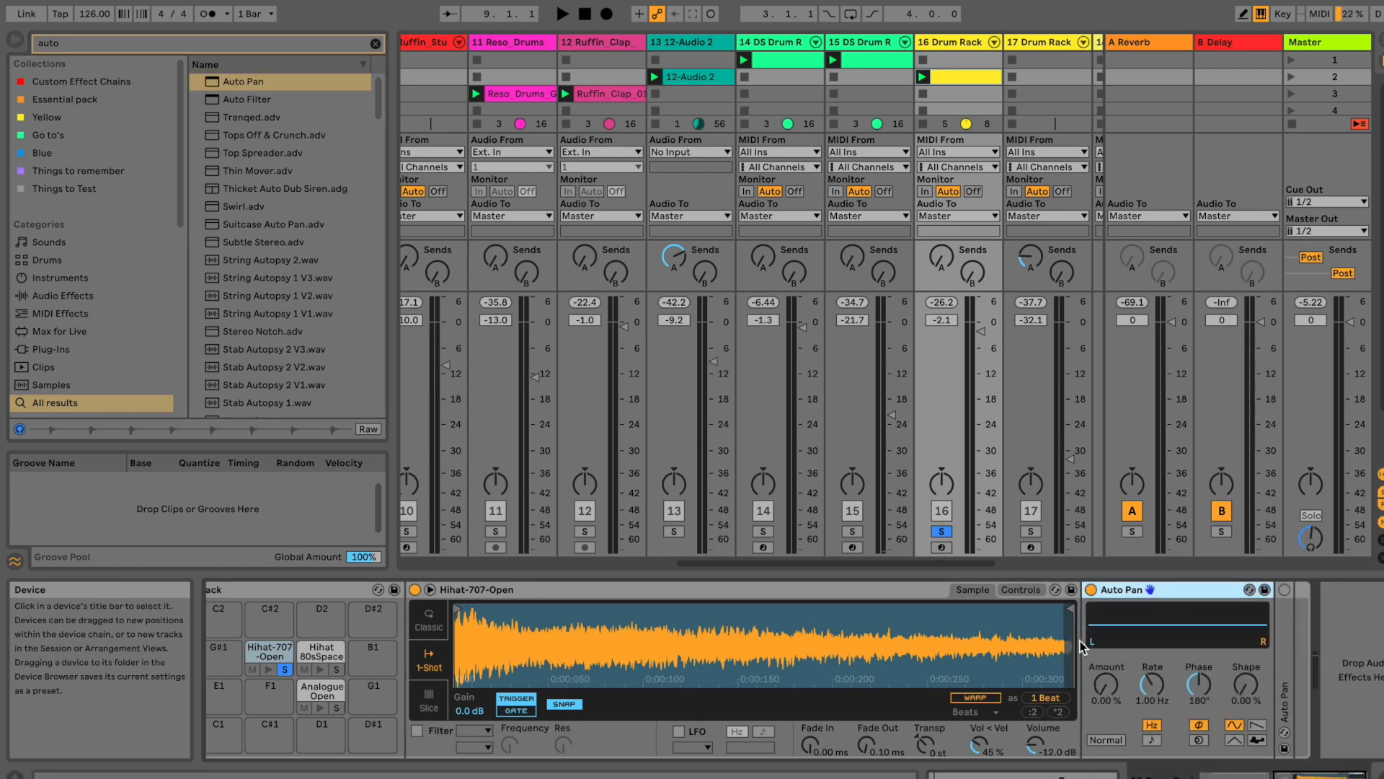
# During playback, set the new Auto Pan to 75.4 % amount, tempo-synced 3/16 rate and sawtooth-down waveform.
pyautogui.press('space')
pyautogui.moveTo(1105, 684); pyautogui.dragTo(1152, 696)
pyautogui.click(1152, 739)
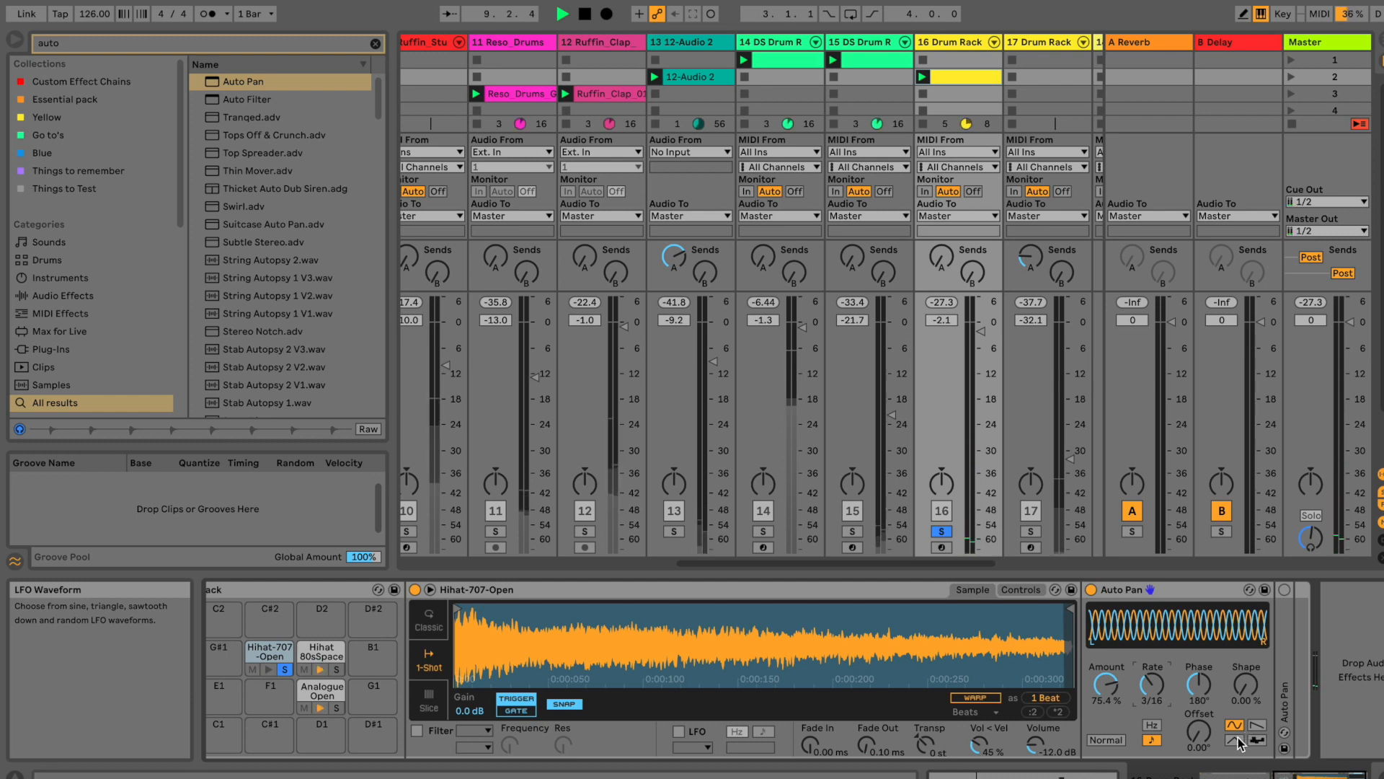
pyautogui.click(1262, 723)
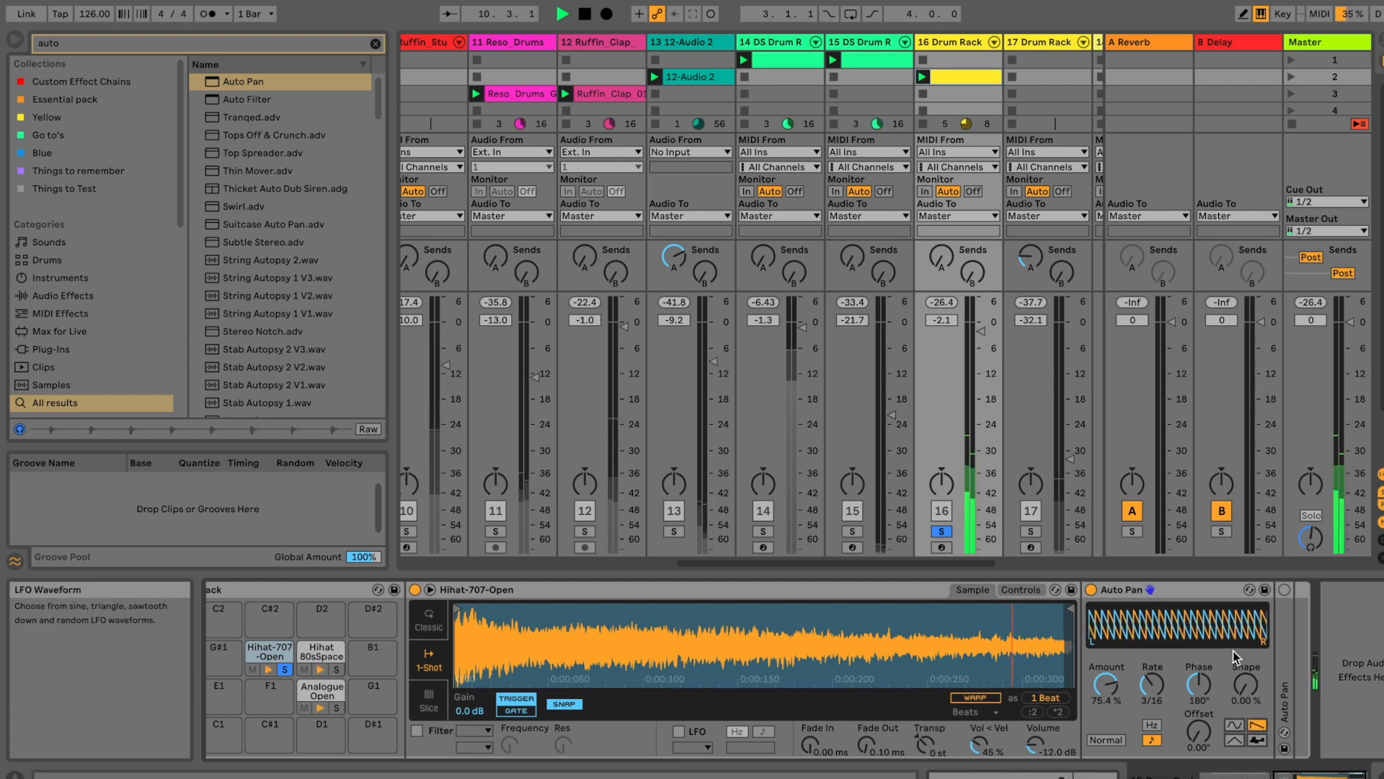
# Set the Auto Pan's shape to 87.3 % and its amount to 100 % while listening.
pyautogui.moveTo(1243, 683); pyautogui.dragTo(1243, 684)
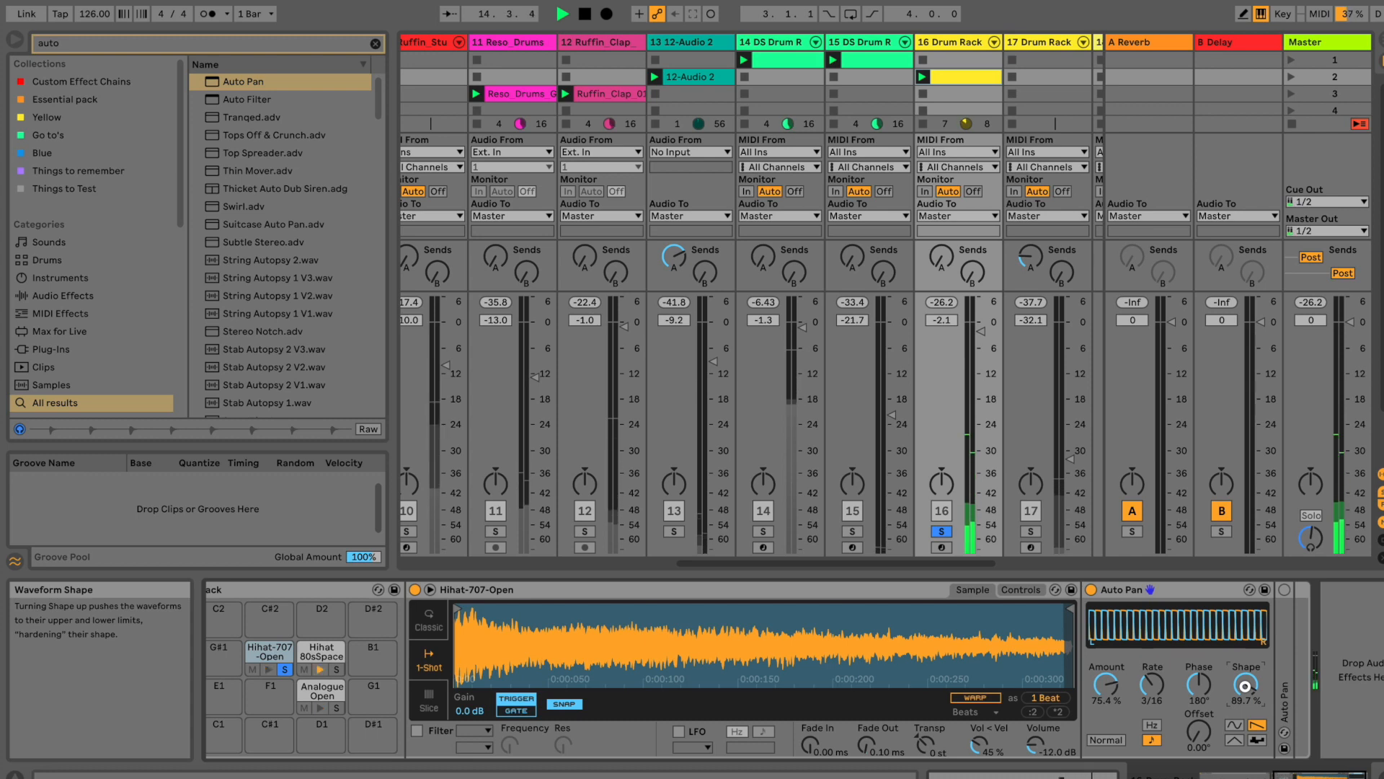
pyautogui.moveTo(1107, 685); pyautogui.dragTo(1147, 682)
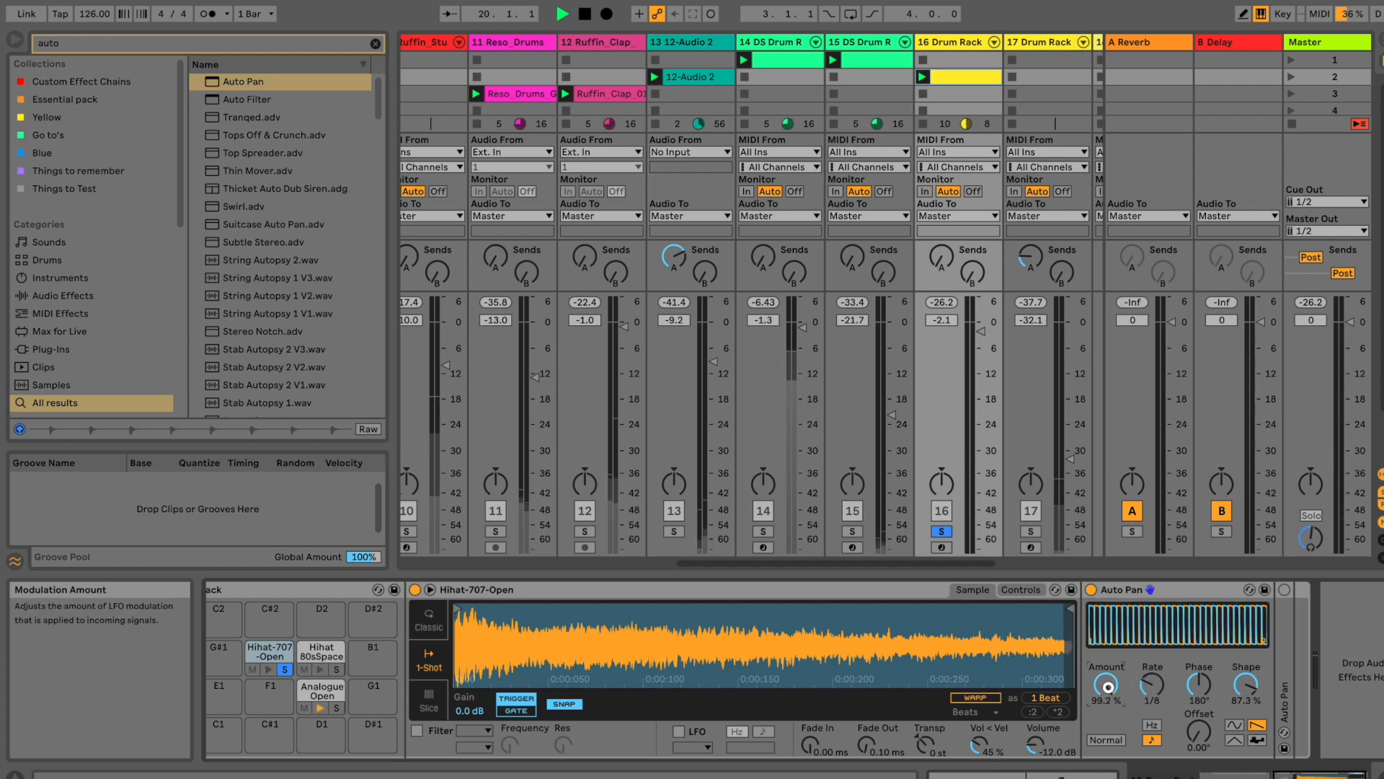
pyautogui.moveTo(1107, 687); pyautogui.dragTo(1108, 686)
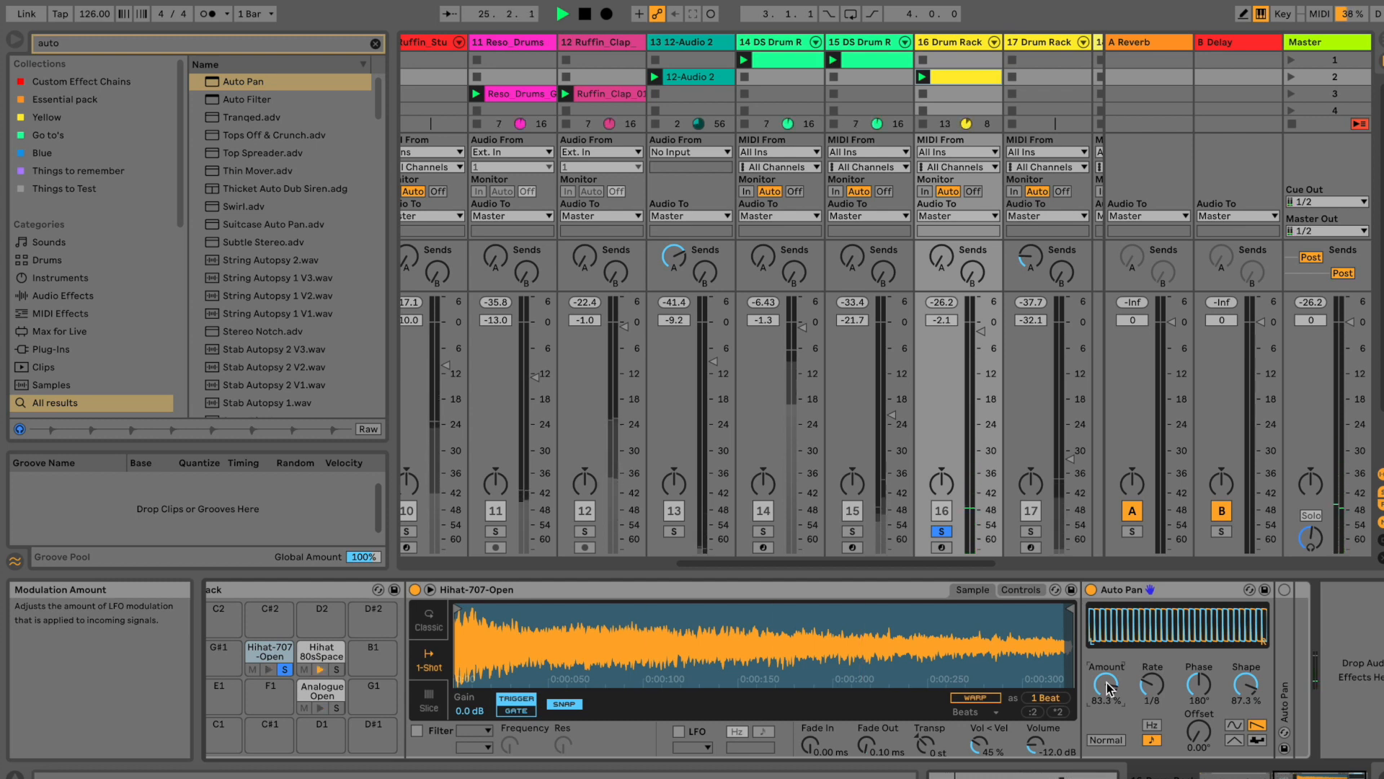
pyautogui.moveTo(1108, 688)
pyautogui.mouseDown()
pyautogui.moveTo(1107, 708)
pyautogui.moveTo(1152, 677)
pyautogui.moveTo(1113, 685)
pyautogui.mouseUp()
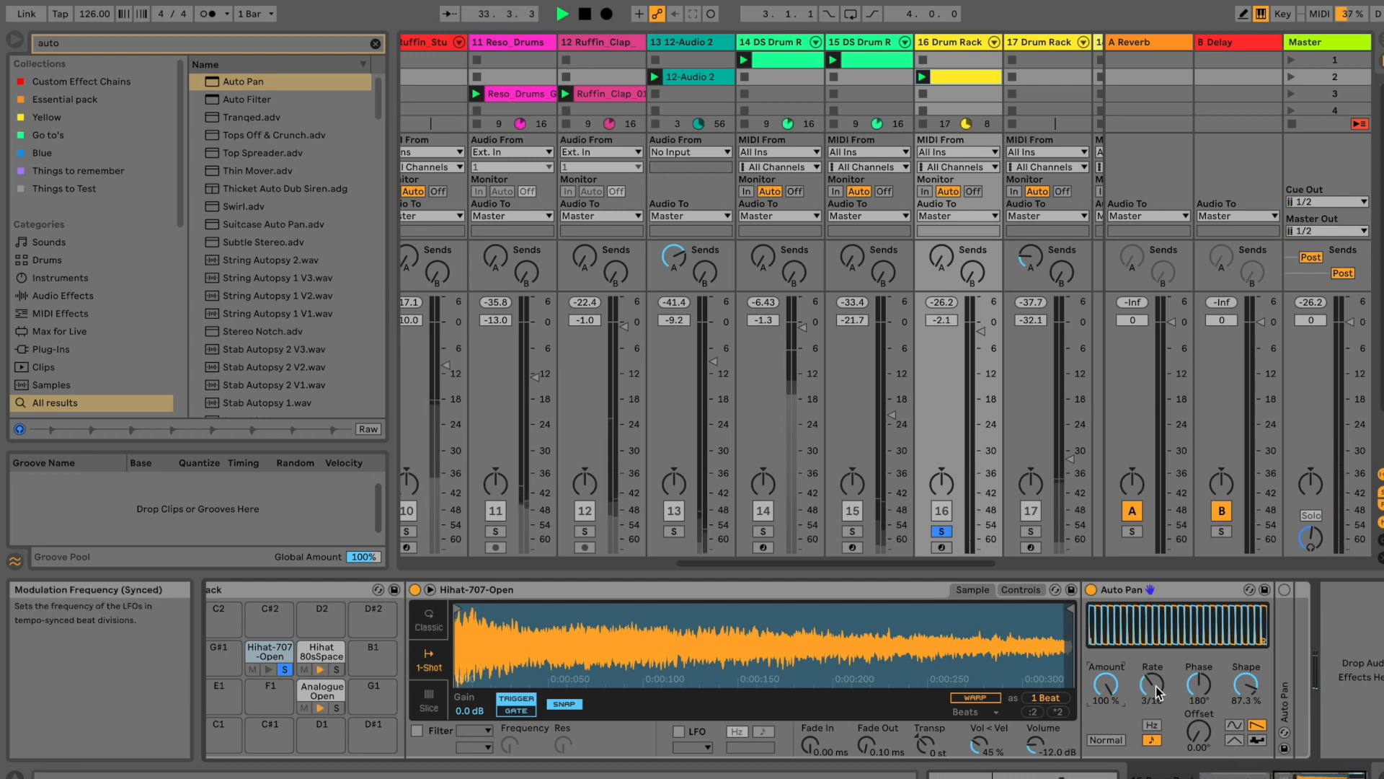
# Try different synced rates on the Auto Pan and set the rate to 1/8.
pyautogui.scroll(1, 1154, 691)
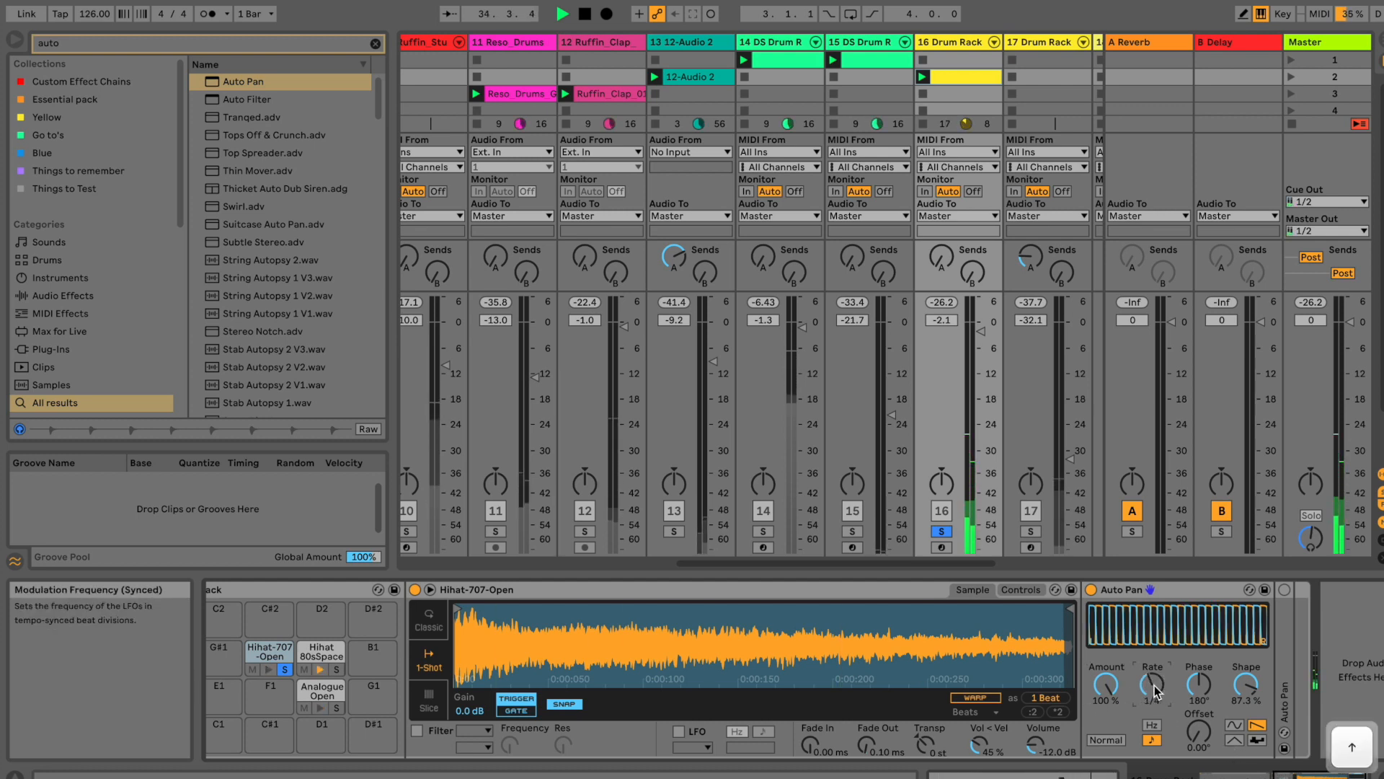
pyautogui.hotkey('shift', 'Left')
pyautogui.hotkey('shift', 'Left')
pyautogui.hotkey('shift', 'Left')
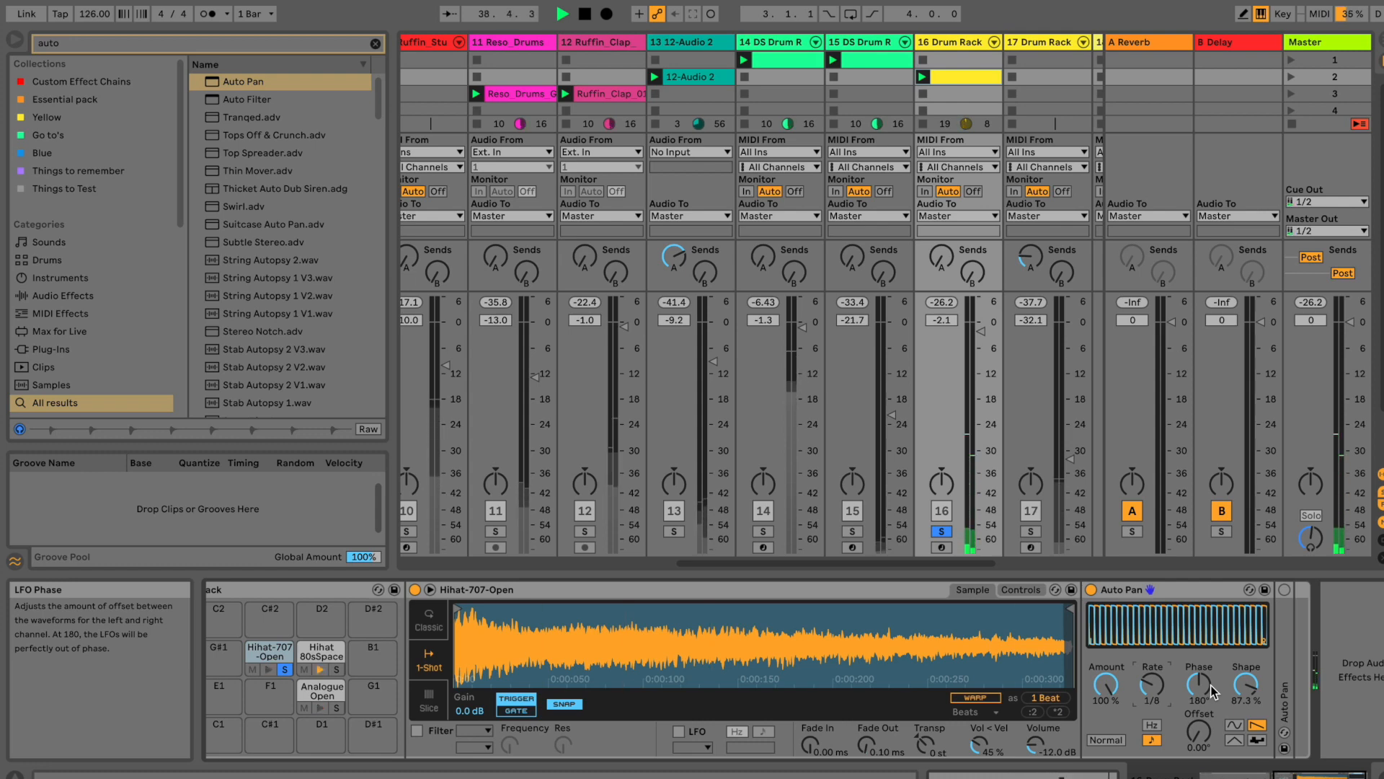
# Adjust the Auto Pan's shape to 69.8 % and try the sawtooth-down LFO waveform.
pyautogui.moveTo(1247, 694); pyautogui.dragTo(1051, 683)
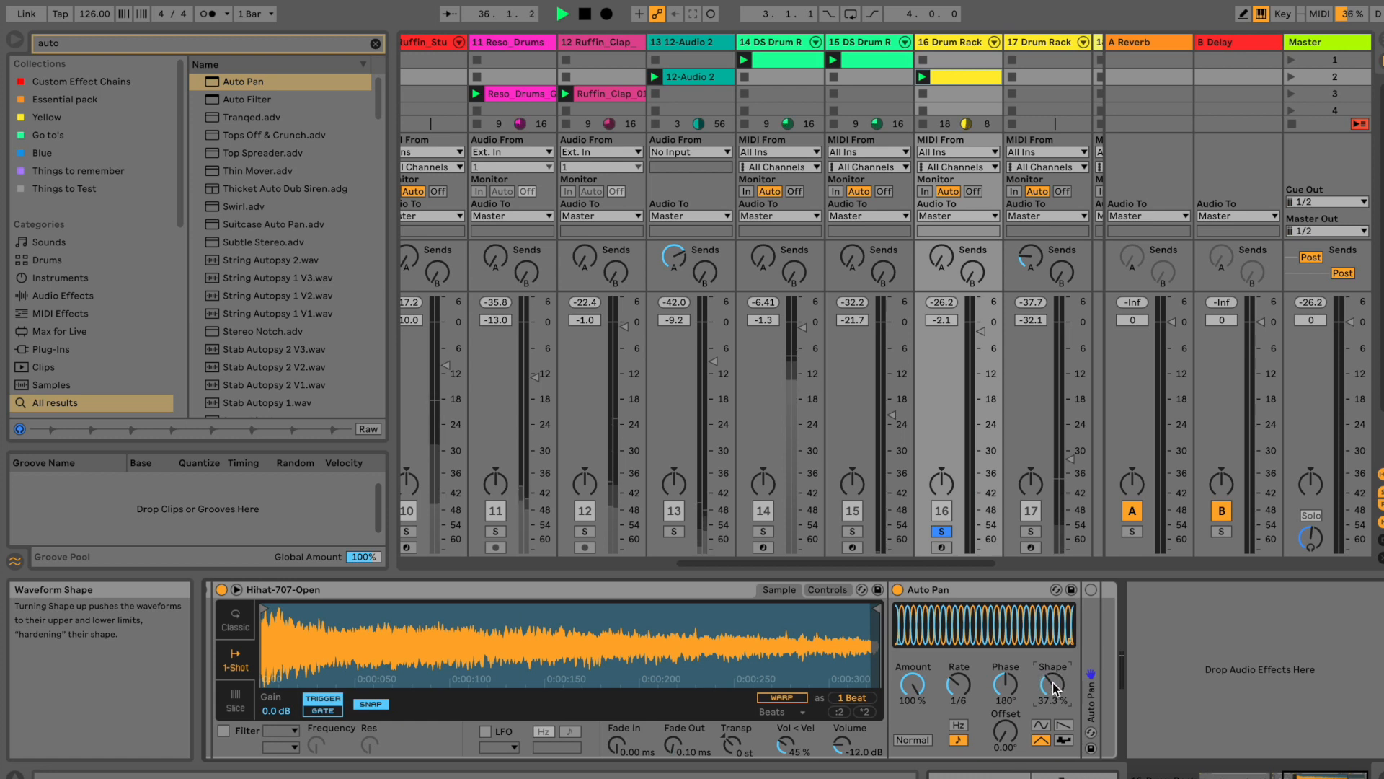
pyautogui.moveTo(1051, 682); pyautogui.dragTo(1052, 677)
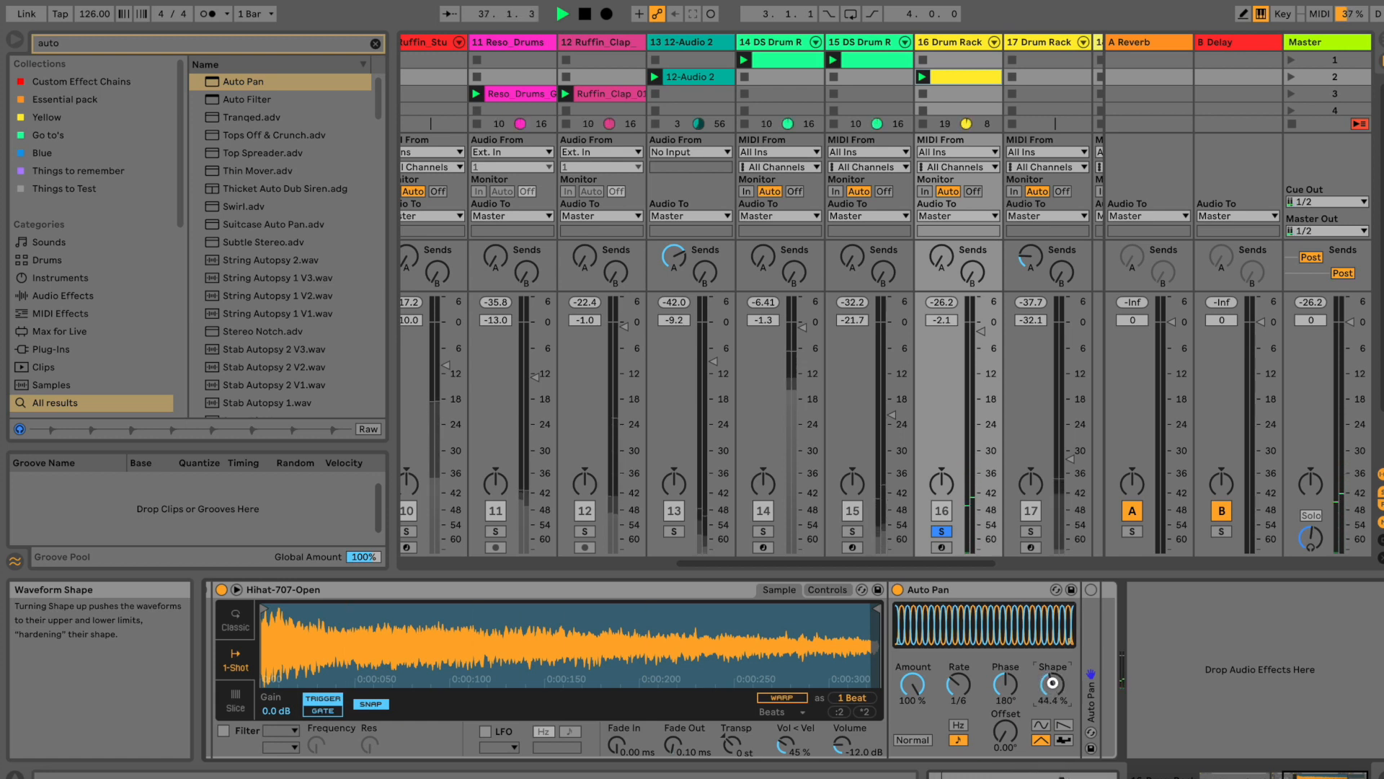
pyautogui.moveTo(1052, 683); pyautogui.dragTo(1052, 681)
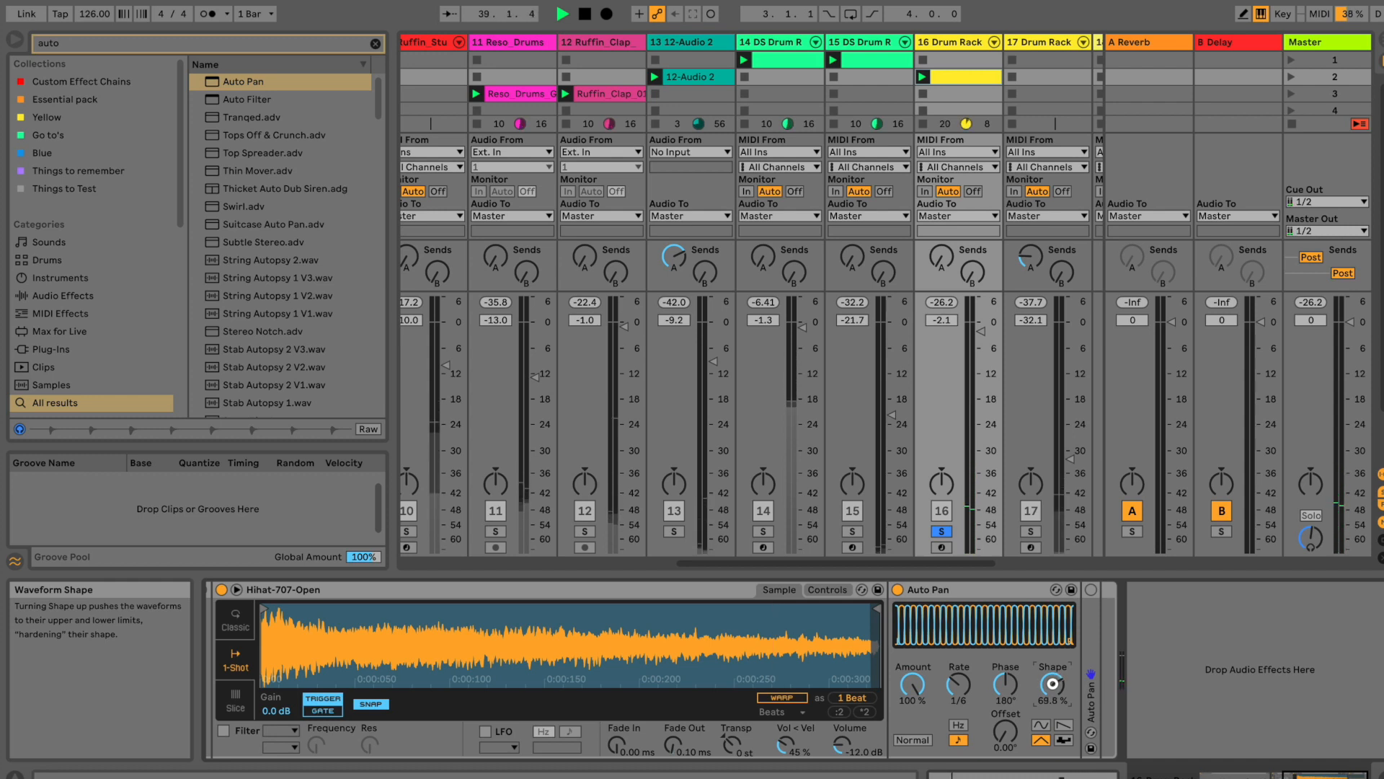
pyautogui.click(1059, 728)
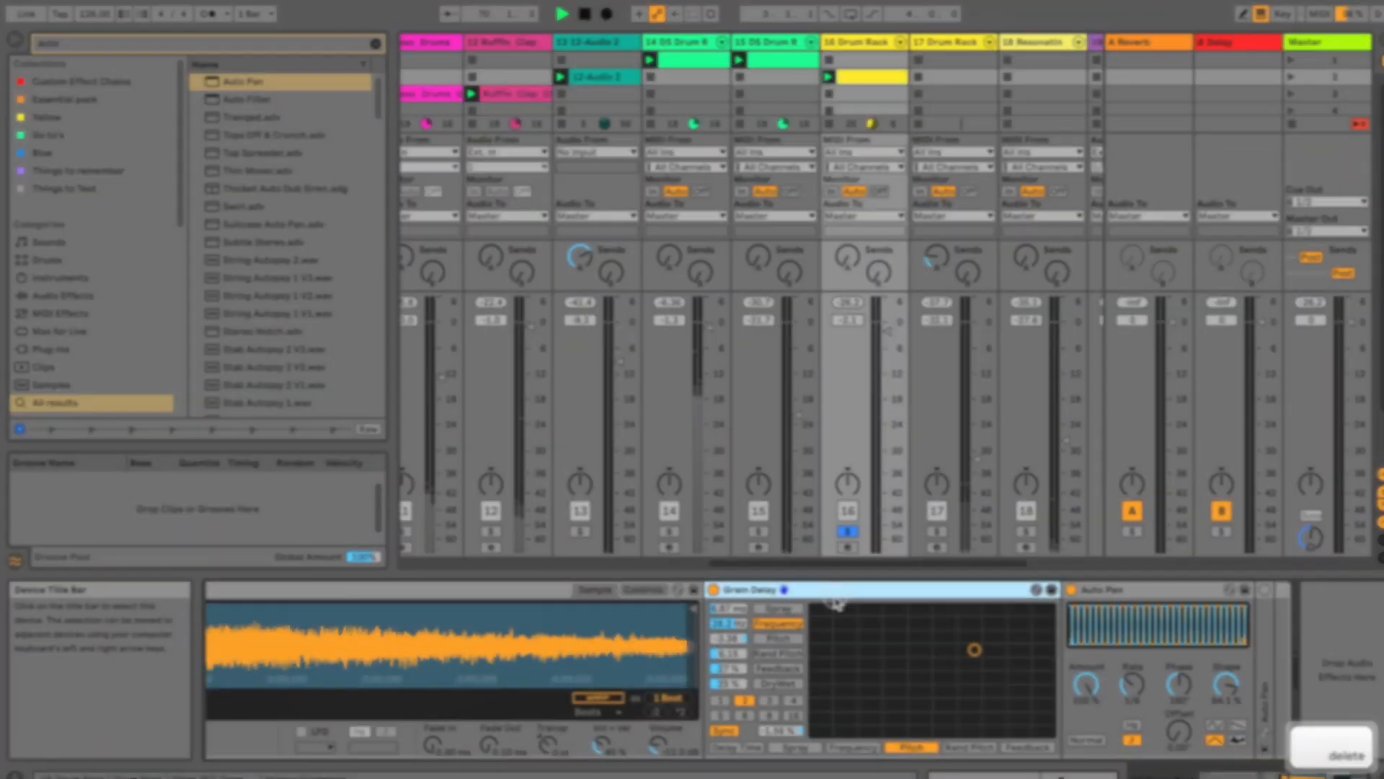
# Remove the Grain Delay from the hi-hat chain and set the Auto Pan's shape to 100 %.
pyautogui.press('Delete')
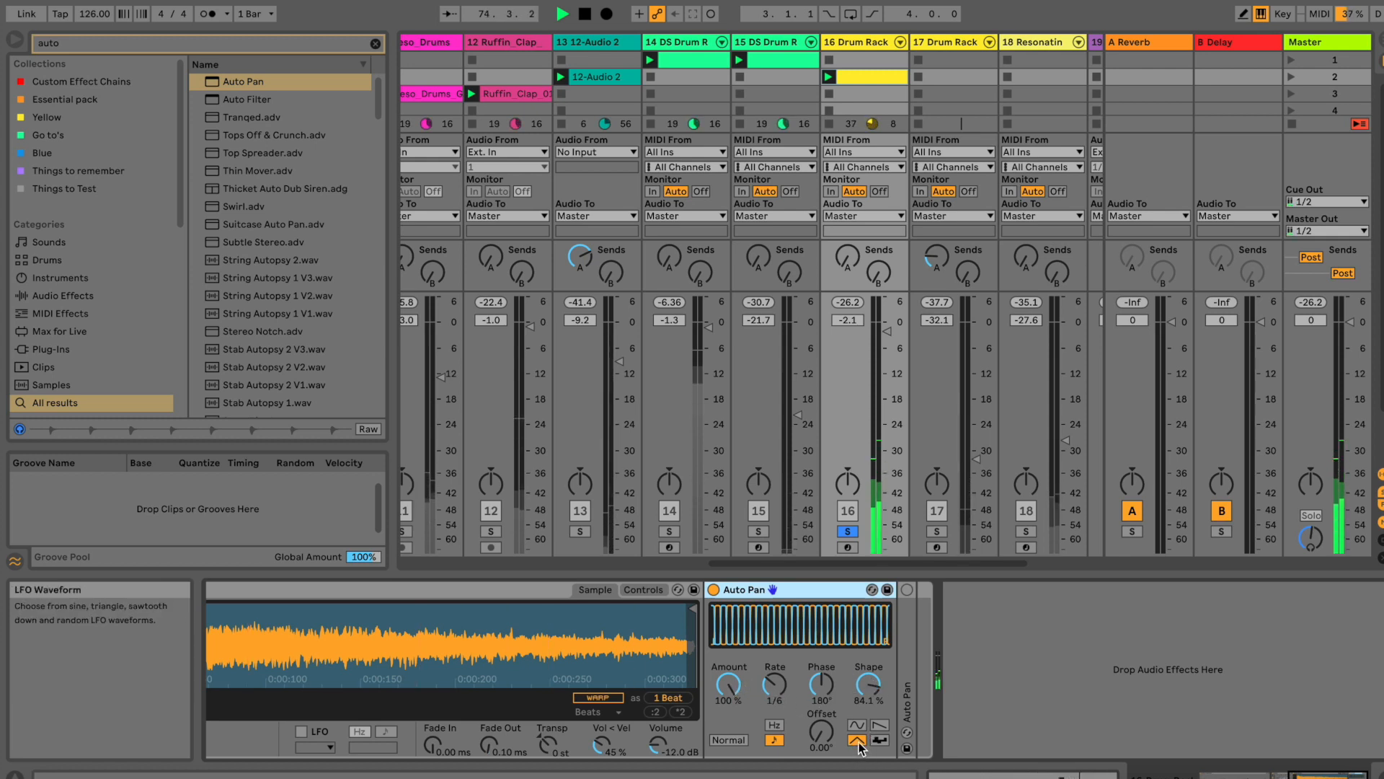
pyautogui.moveTo(878, 694); pyautogui.dragTo(876, 684)
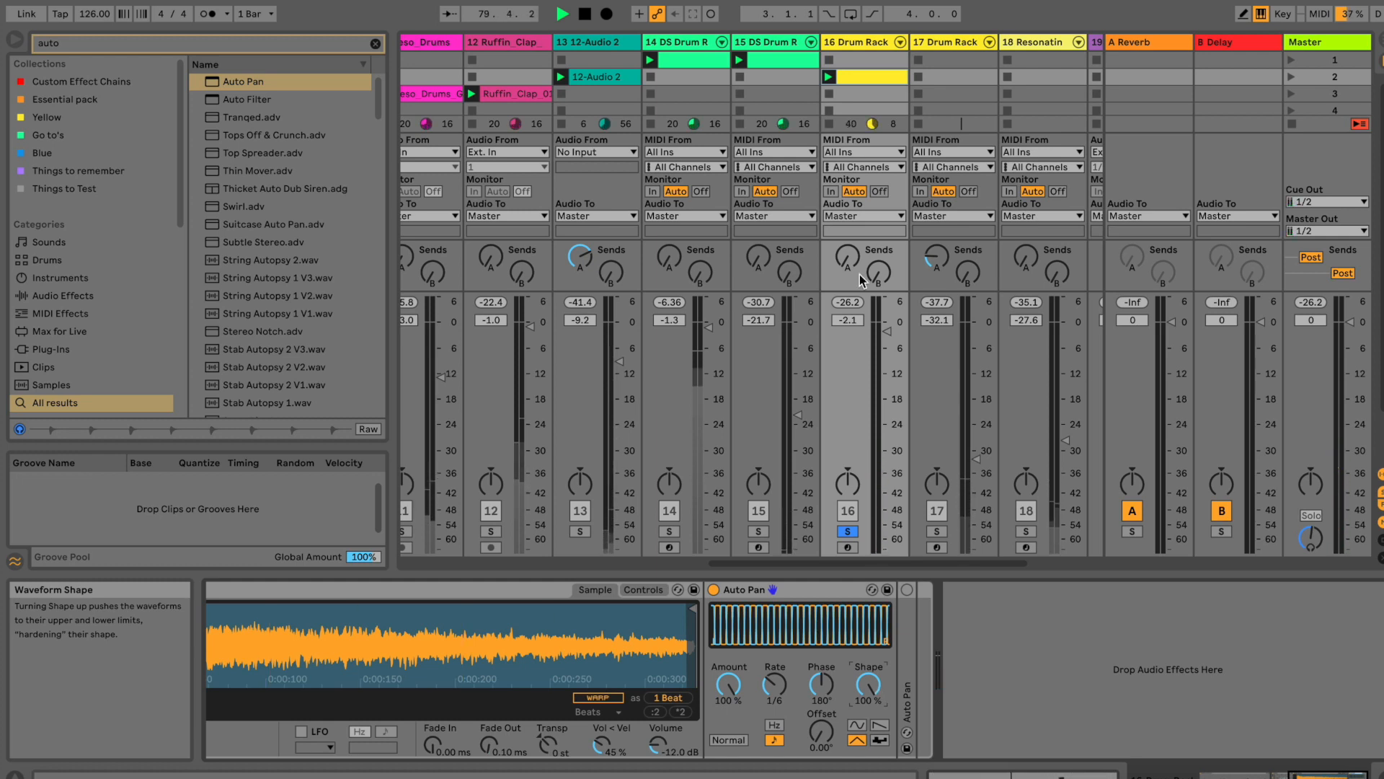
# Raise the reverb send on the 16 Drum Rack track and unsolo it to hear it in the full mix.
pyautogui.moveTo(854, 255); pyautogui.dragTo(854, 250)
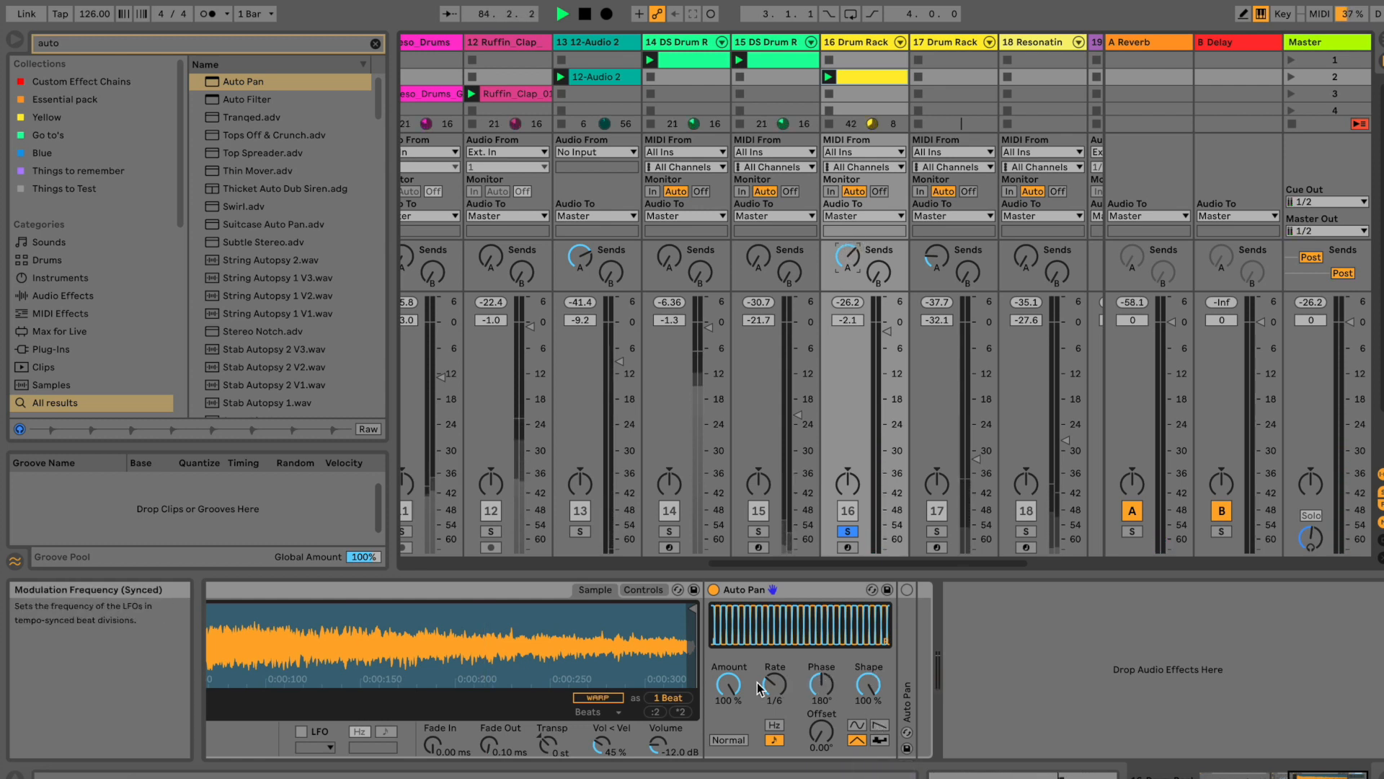
pyautogui.click(847, 531)
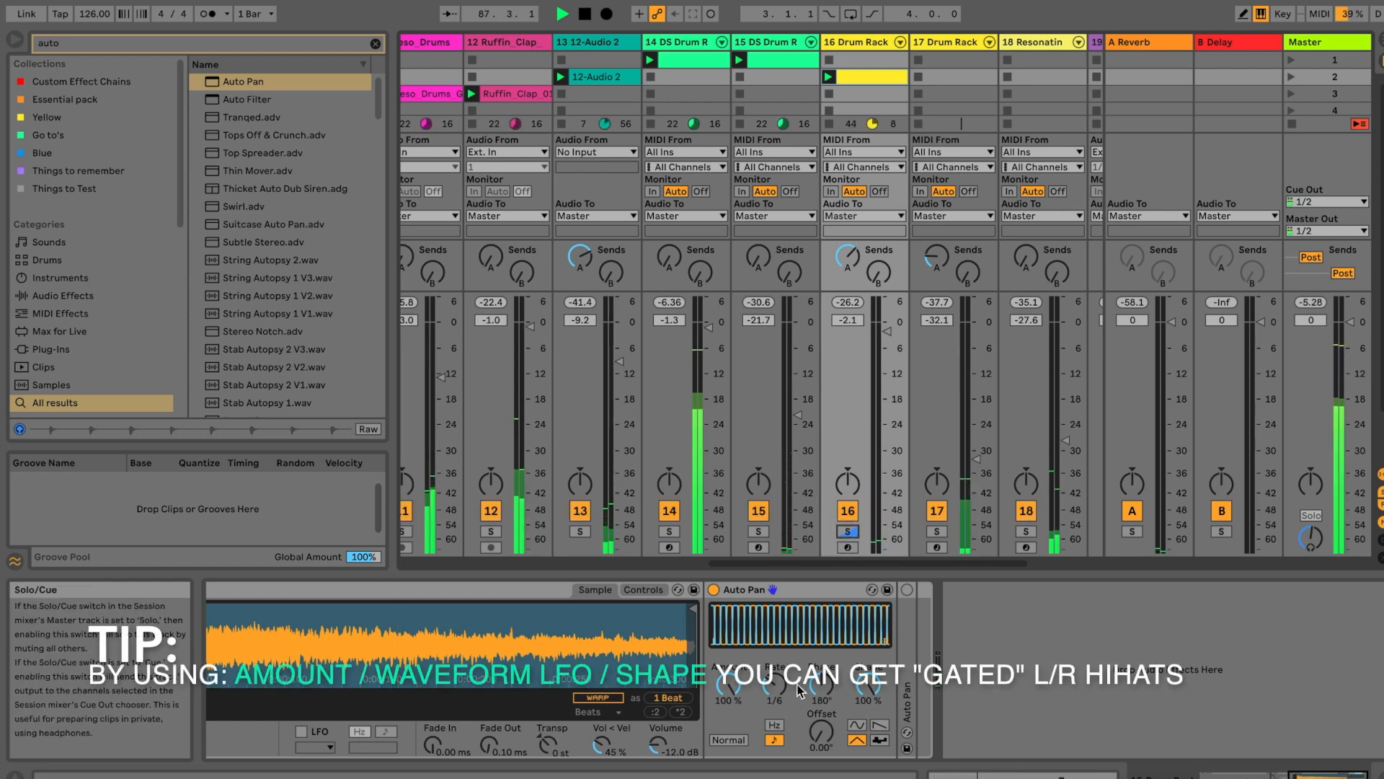
pyautogui.click(848, 532)
pyautogui.click(508, 671)
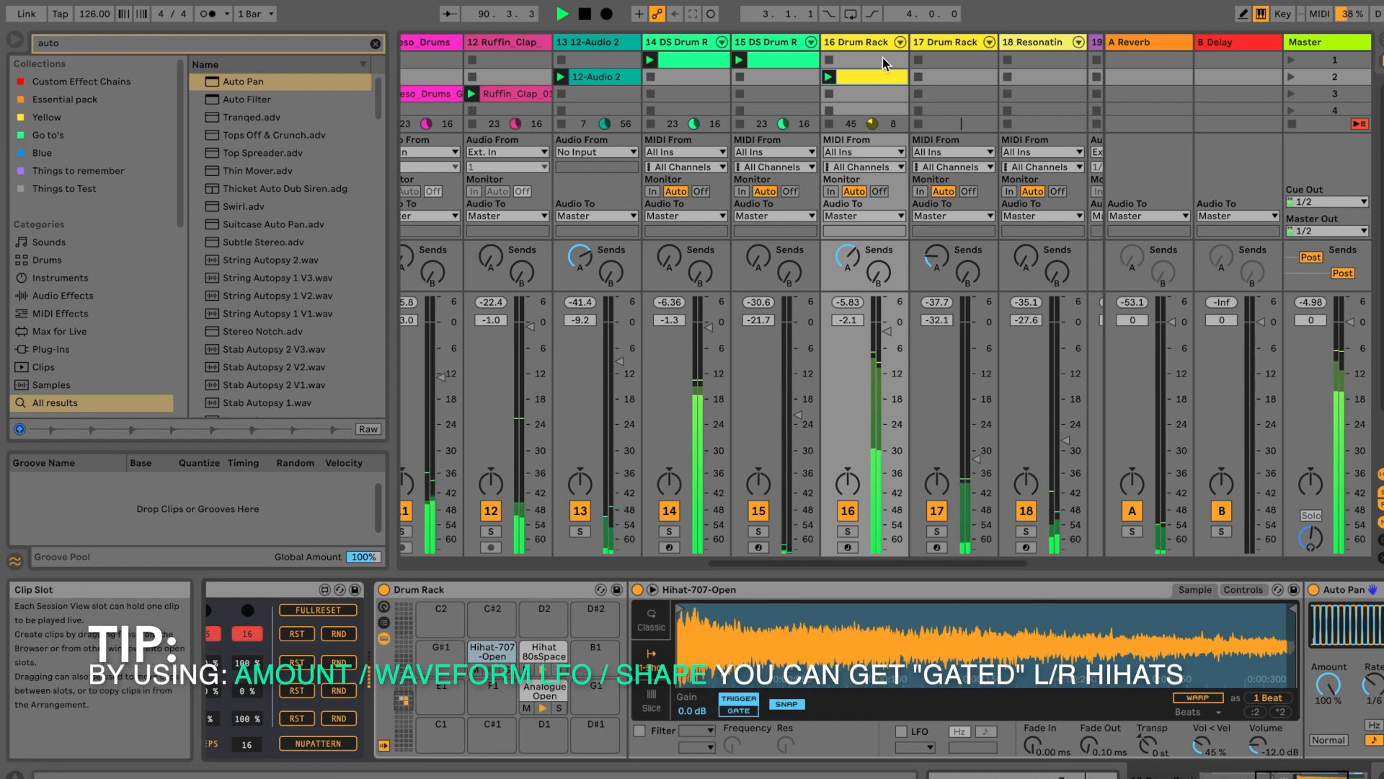
pyautogui.click(900, 42)
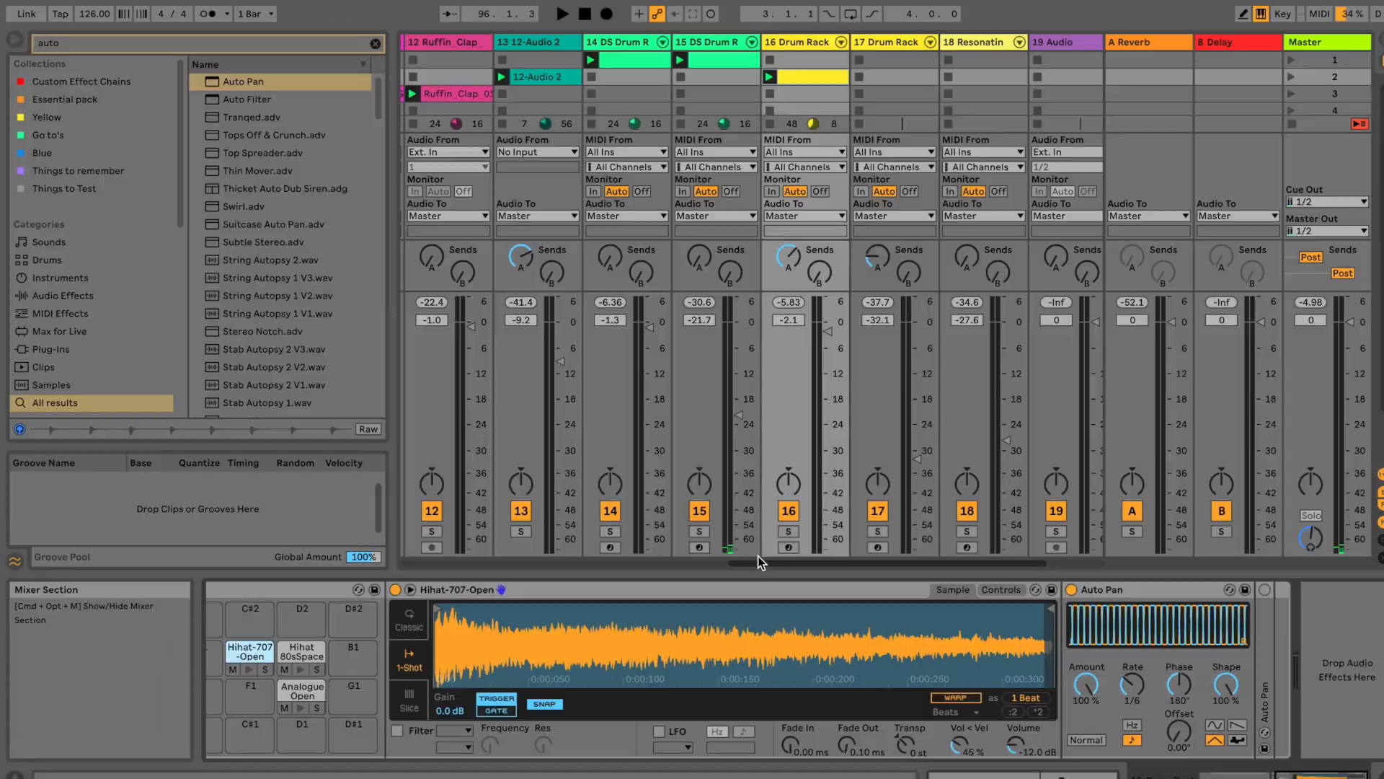
# Audition the 13 12-Audio 2 track up to -0.8 dB, then unsolo it and set its volume to -9.6 dB.
pyautogui.moveTo(758, 559); pyautogui.dragTo(674, 560)
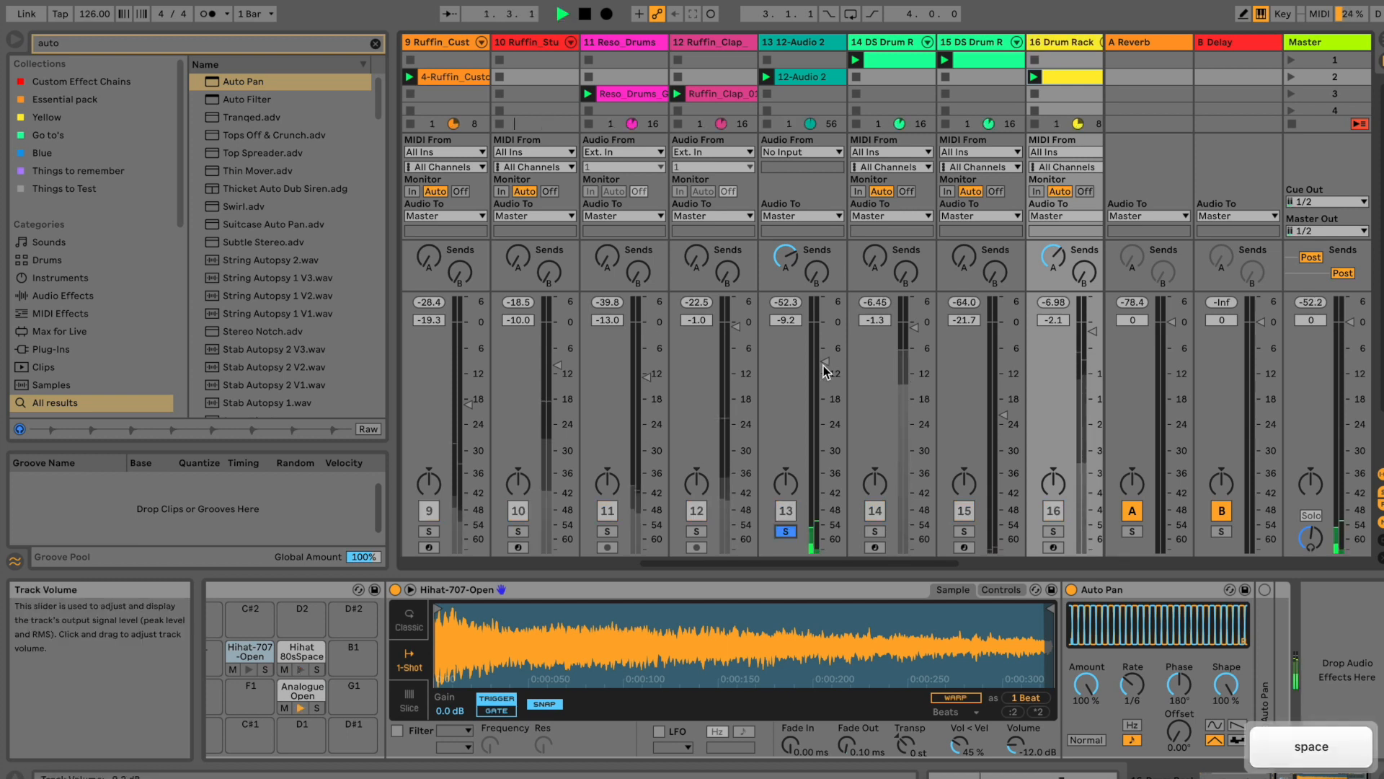
pyautogui.moveTo(820, 364); pyautogui.dragTo(820, 335)
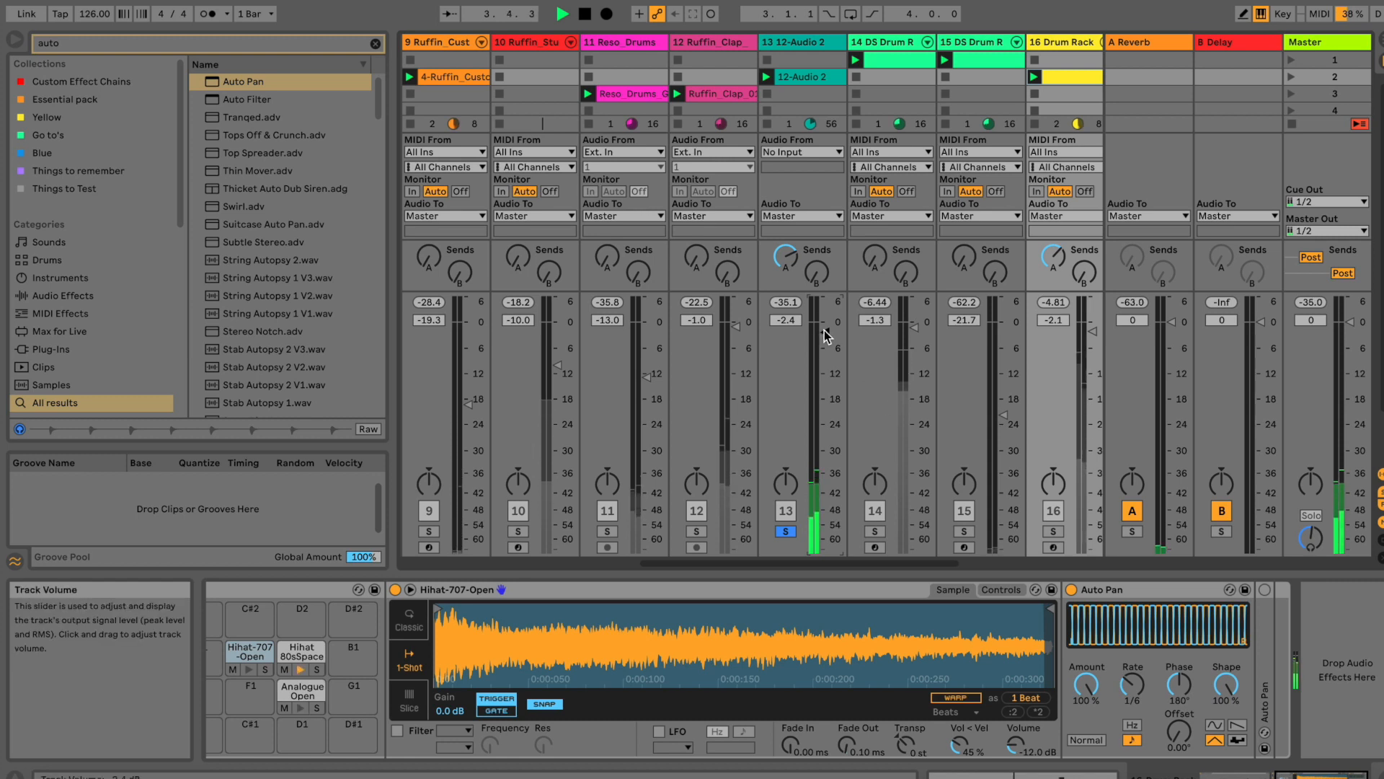
pyautogui.moveTo(821, 335); pyautogui.dragTo(820, 331)
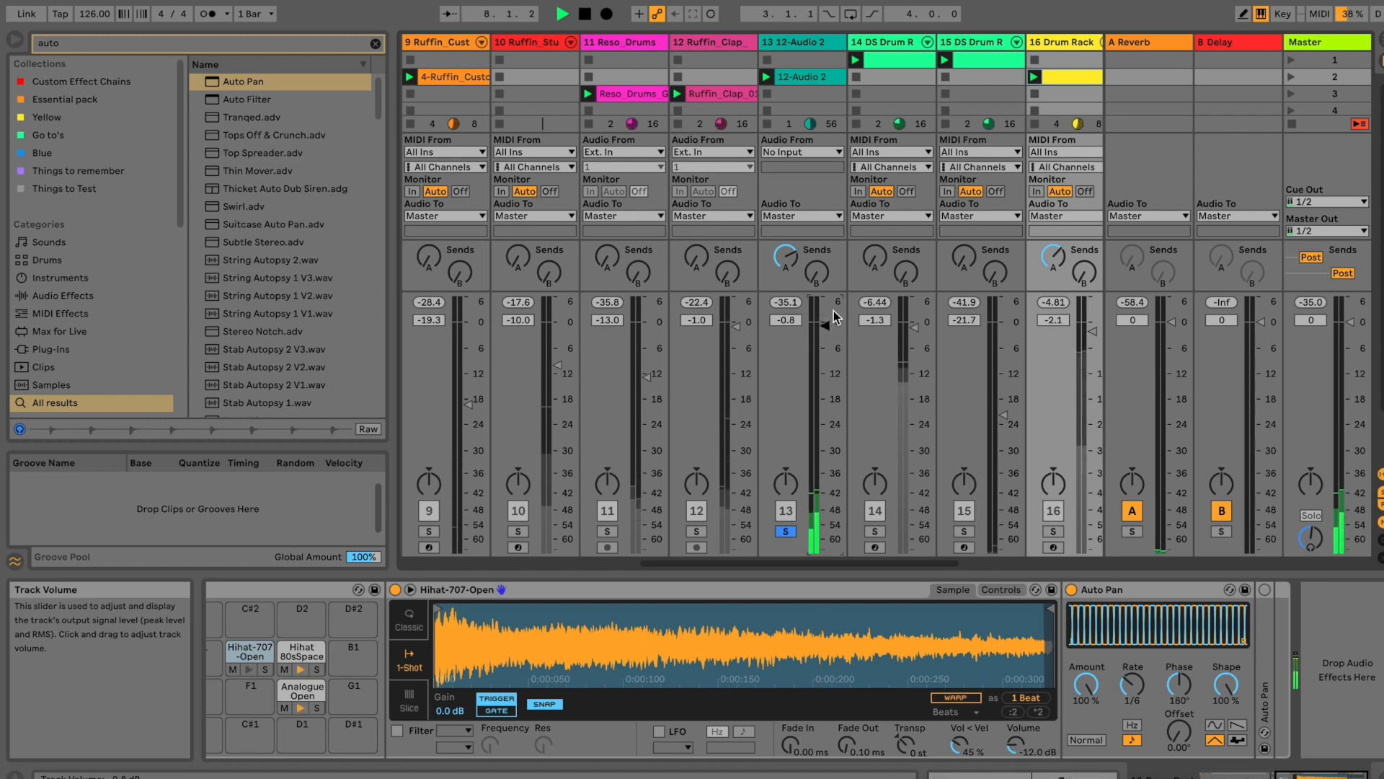
pyautogui.moveTo(827, 328); pyautogui.dragTo(826, 331)
pyautogui.click(786, 531)
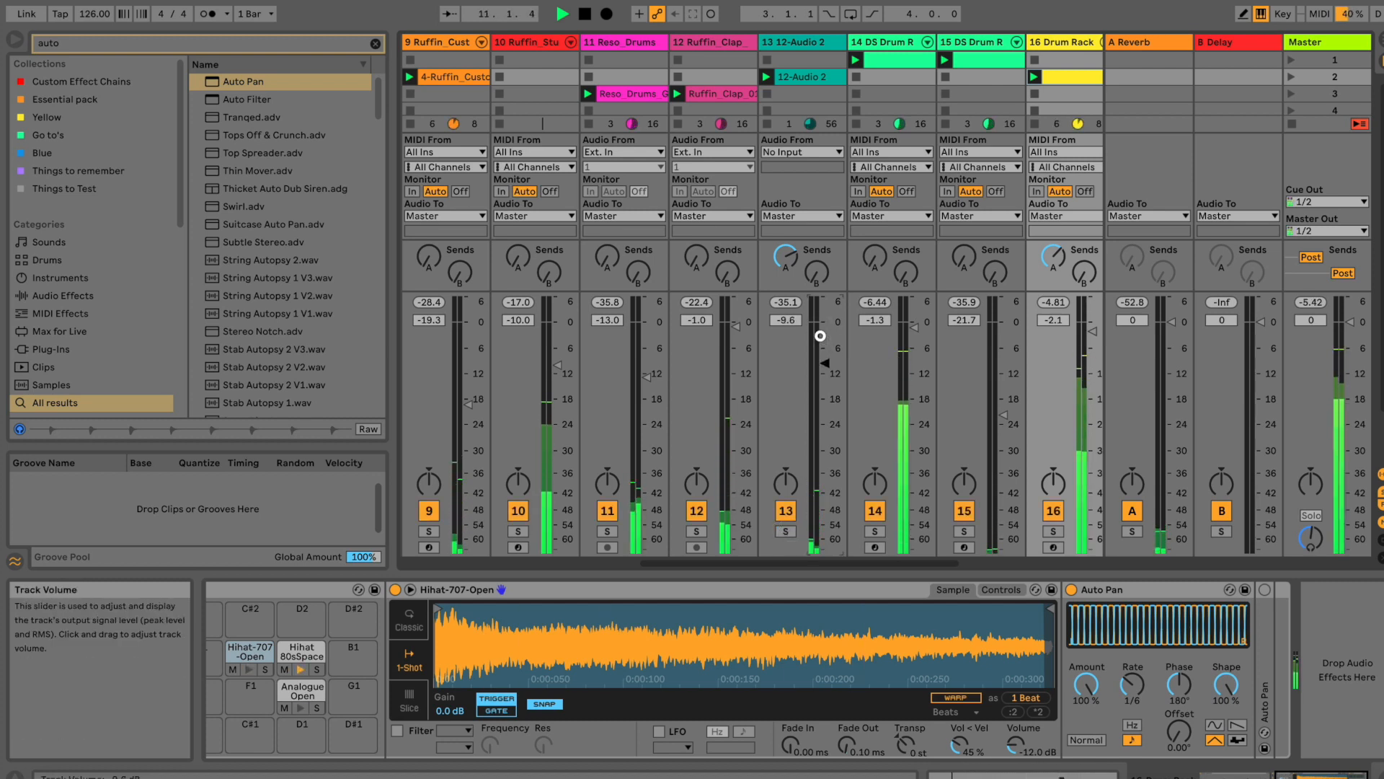
pyautogui.moveTo(821, 335); pyautogui.dragTo(808, 490)
pyautogui.click(786, 511)
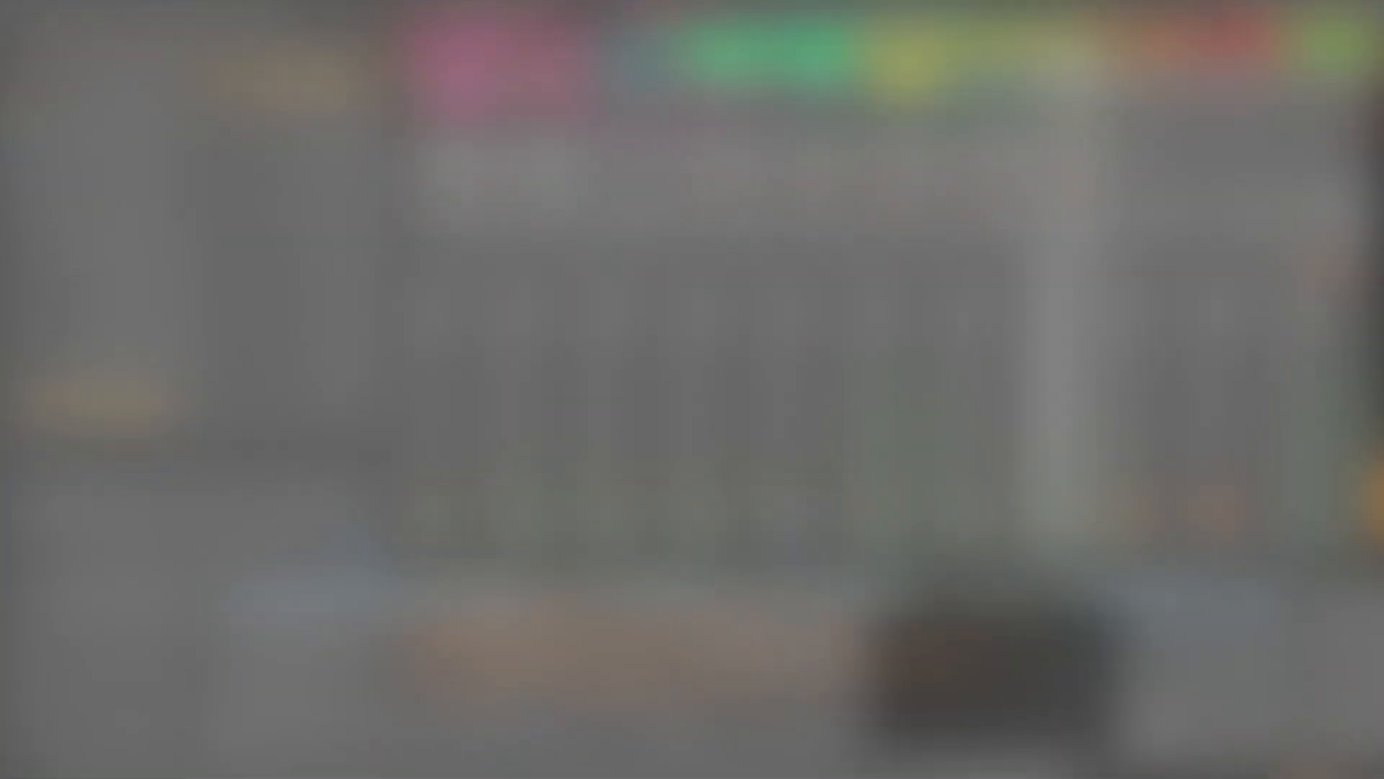
# Start playback and solo the 15 DS Drum Rack track.
pyautogui.click(792, 532)
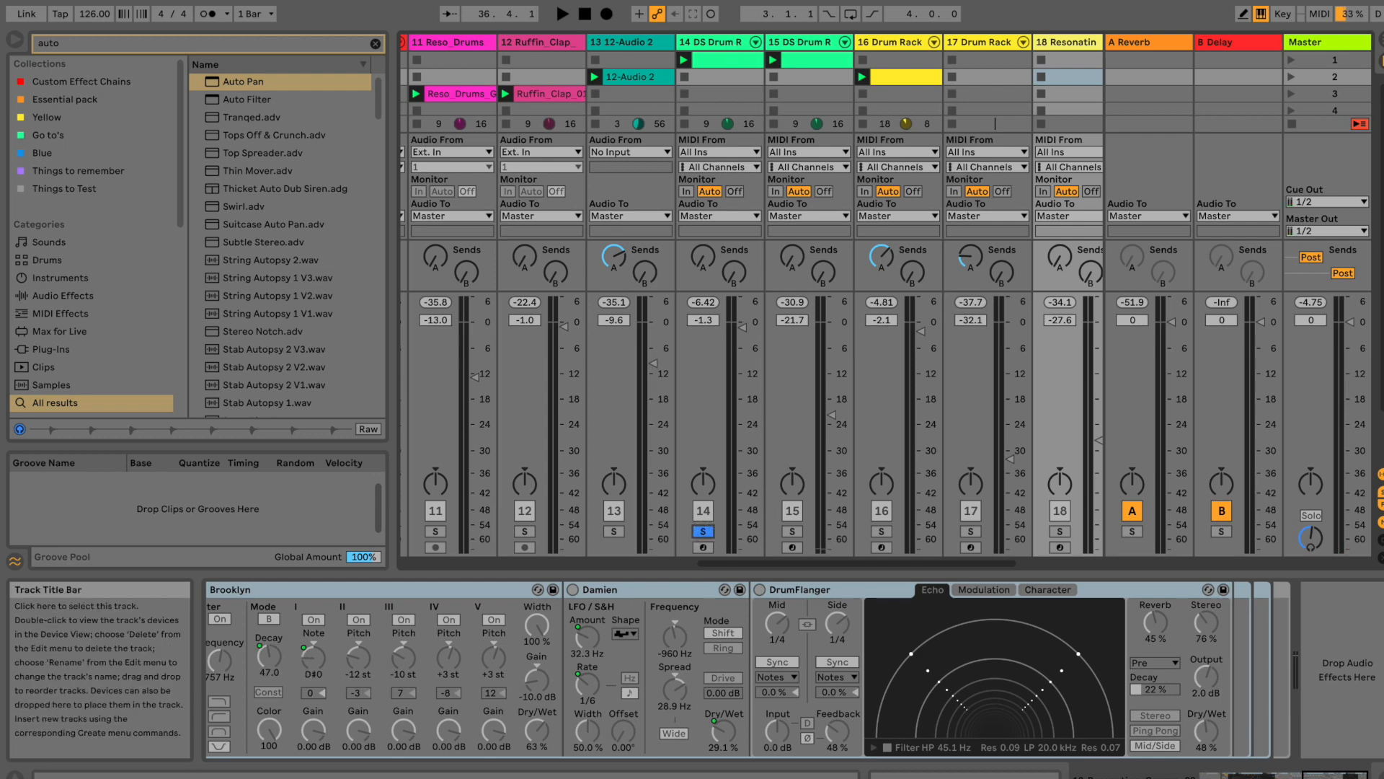
pyautogui.press('space')
pyautogui.click(790, 536)
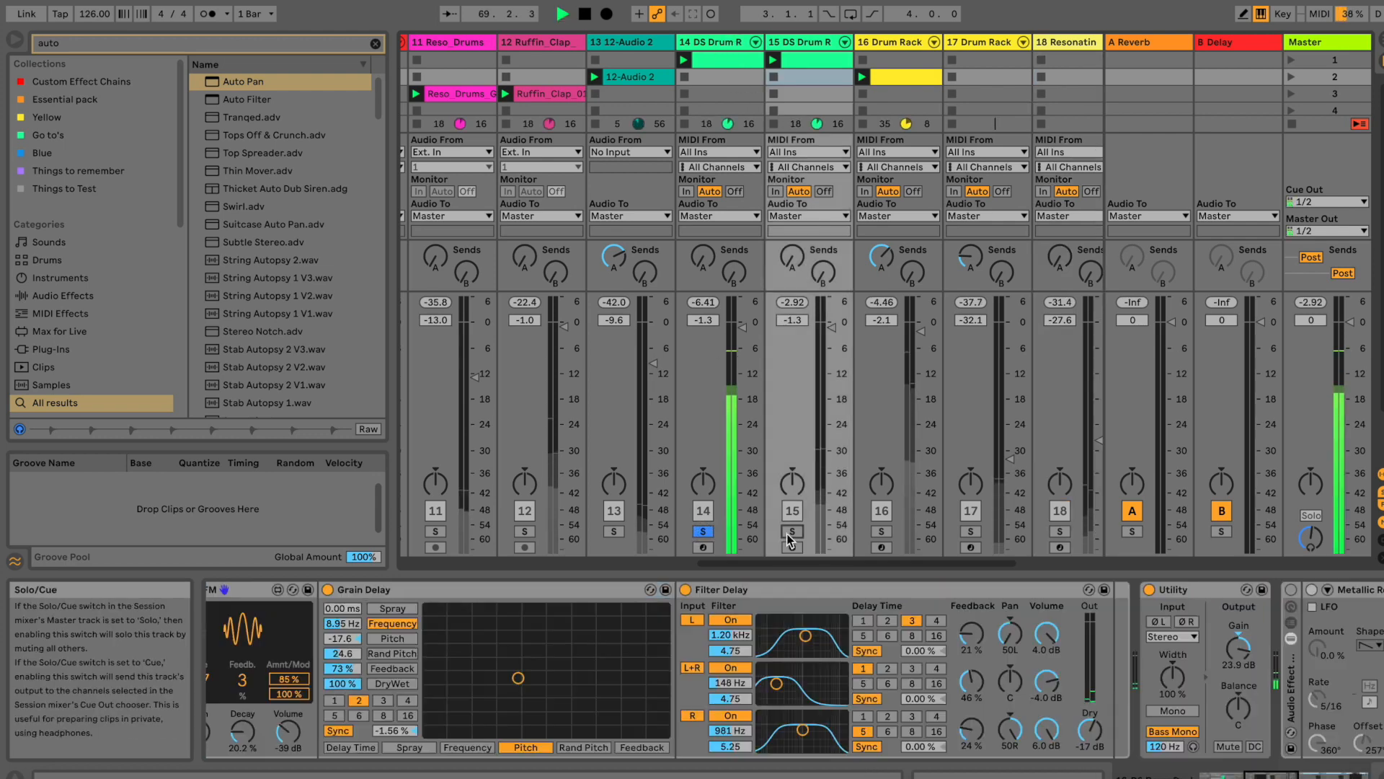
pyautogui.click(791, 532)
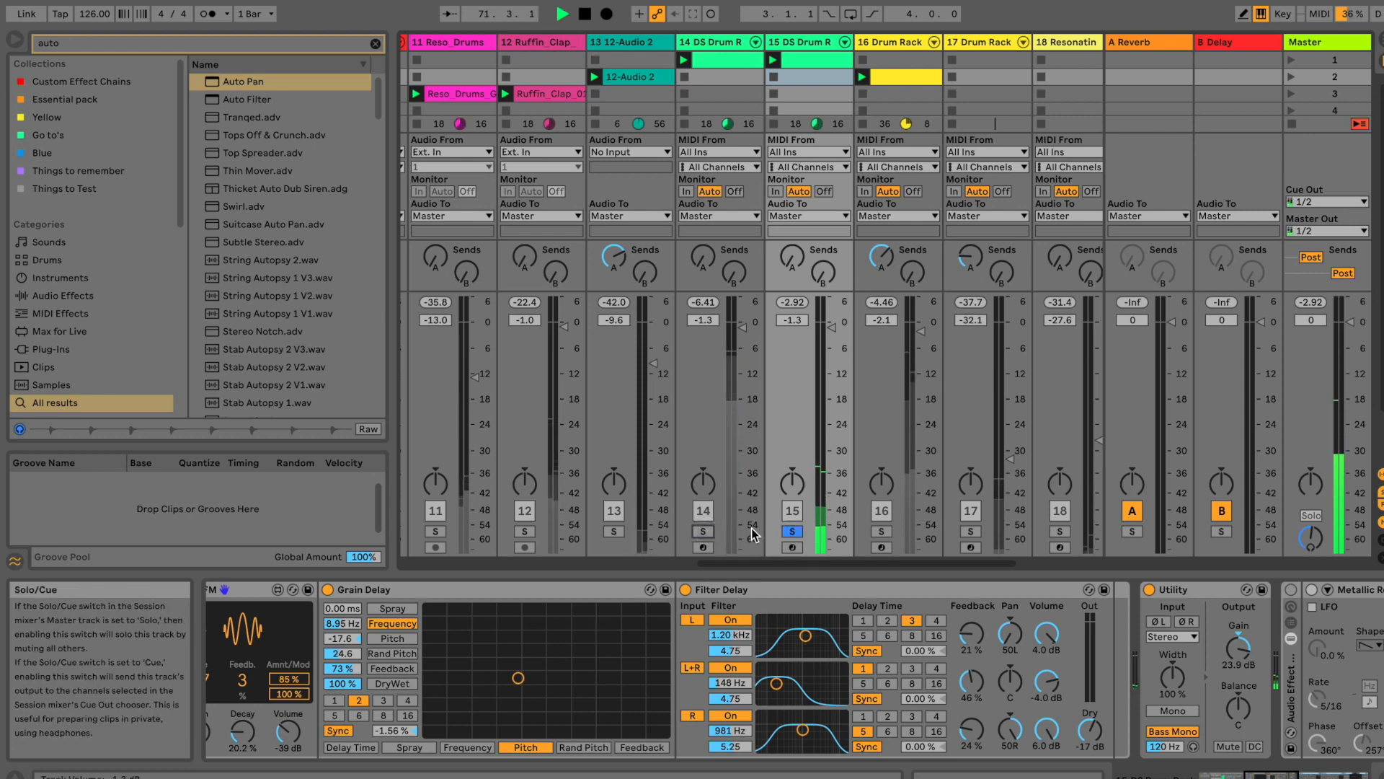
# Review the device chain of the 15 DS Drum Rack track and enable its Audio Effect Rack.
pyautogui.hscroll(-5, 818, 648)
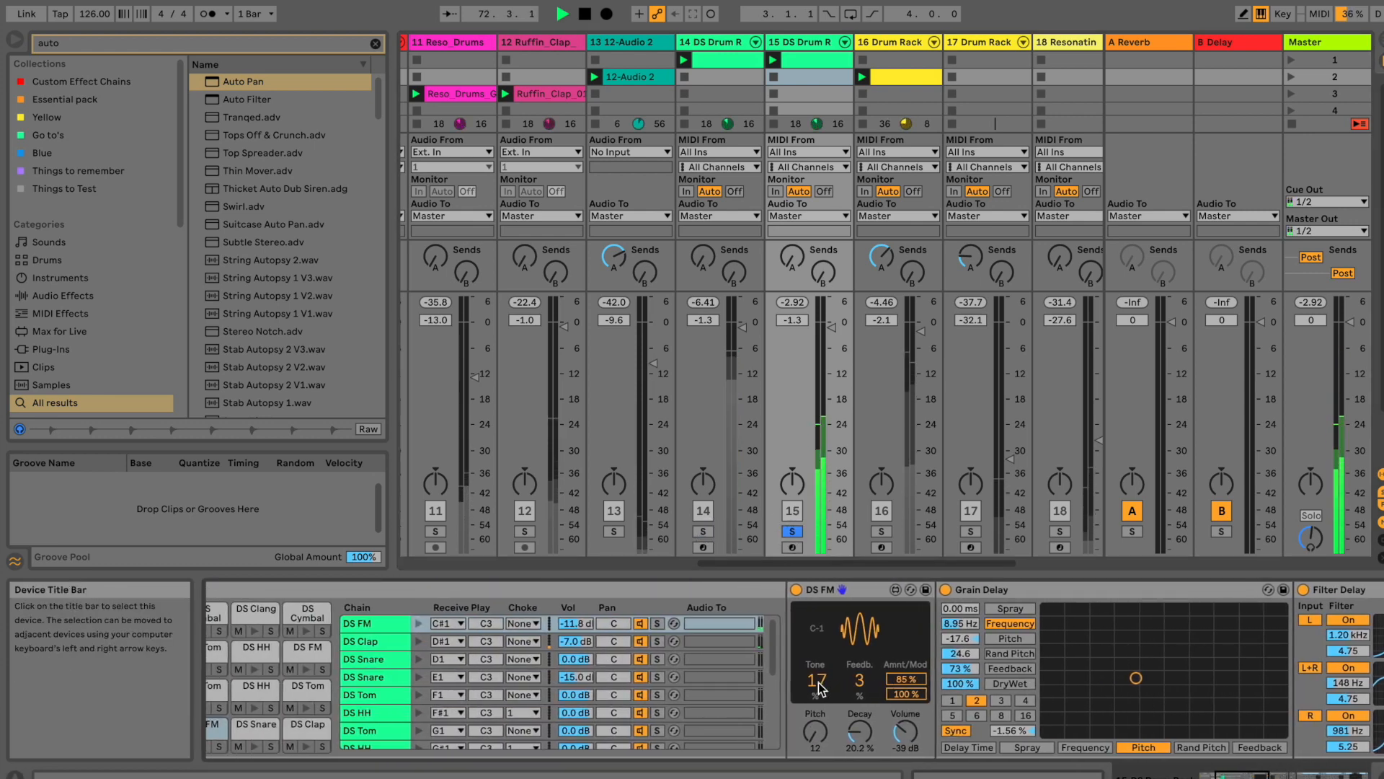
pyautogui.hscroll(-6, 819, 688)
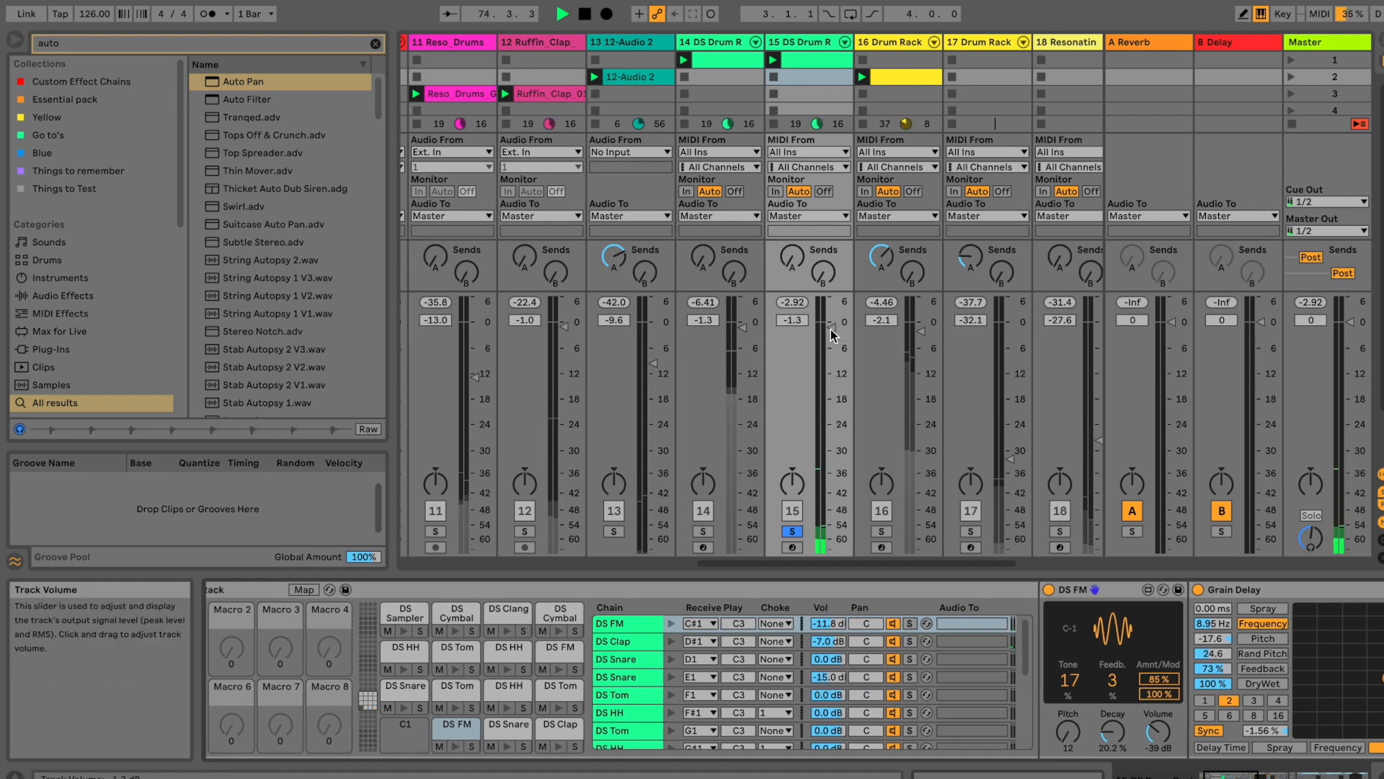
pyautogui.hscroll(10, 857, 710)
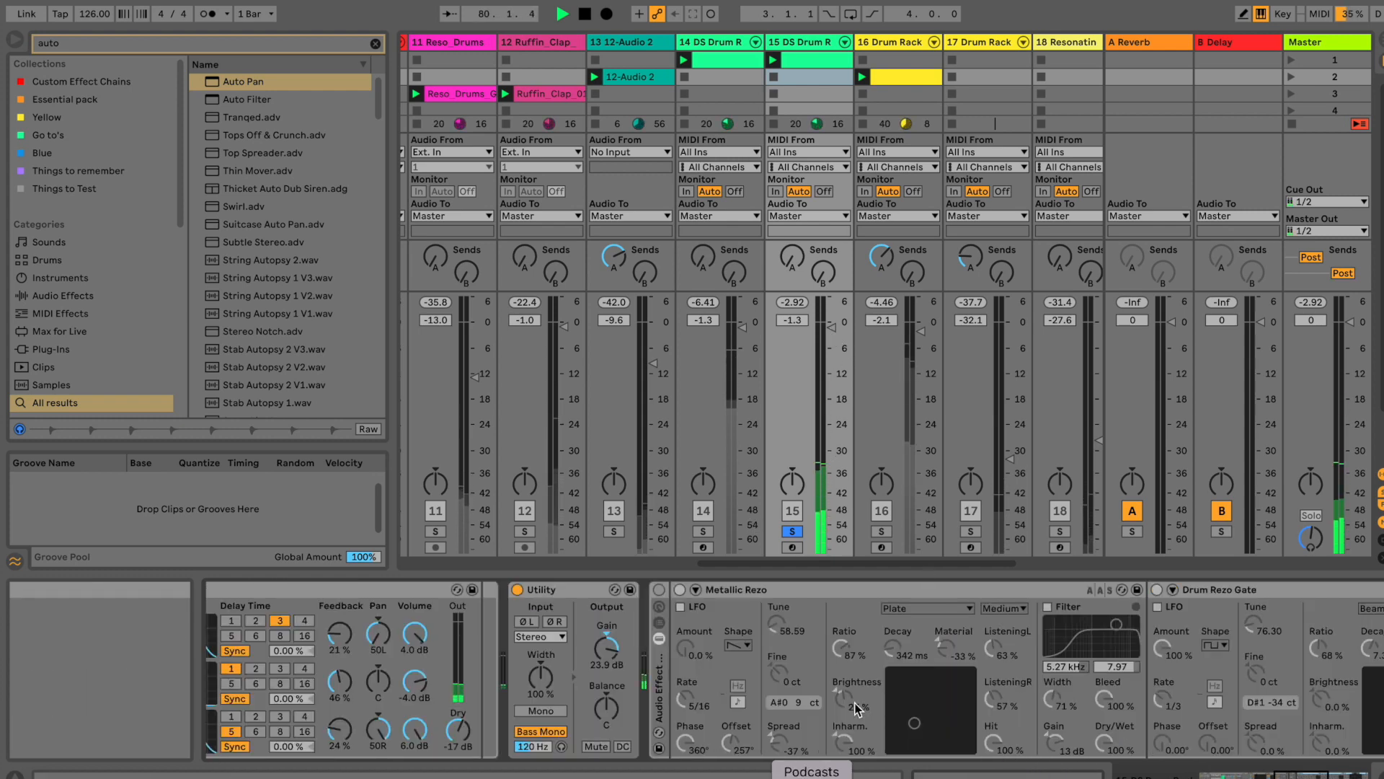
pyautogui.hscroll(5, 441, 634)
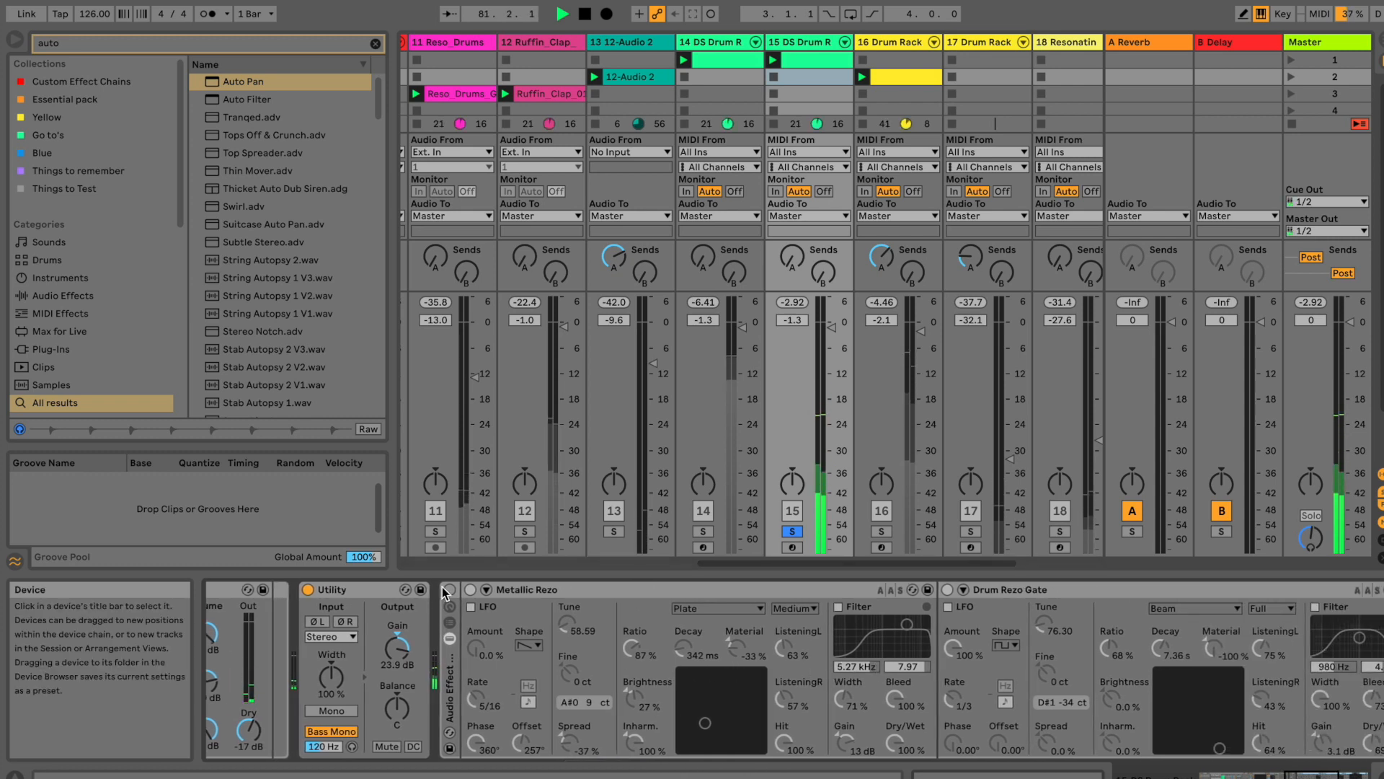
pyautogui.click(449, 589)
# Look up the Metallic Rezo preset among the Corpus presets and examine Drum Rezo Gate's LFO waveform options.
pyautogui.click(568, 591)
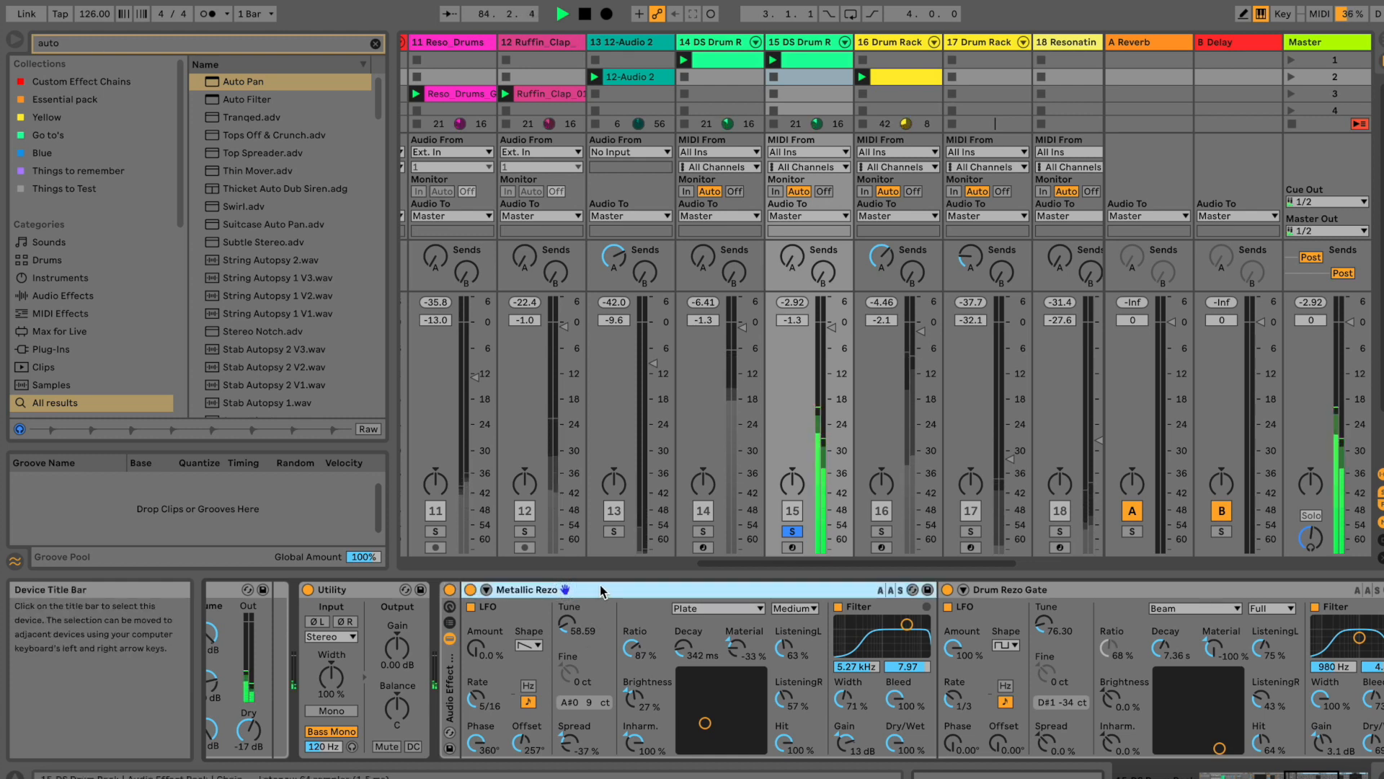
pyautogui.click(916, 590)
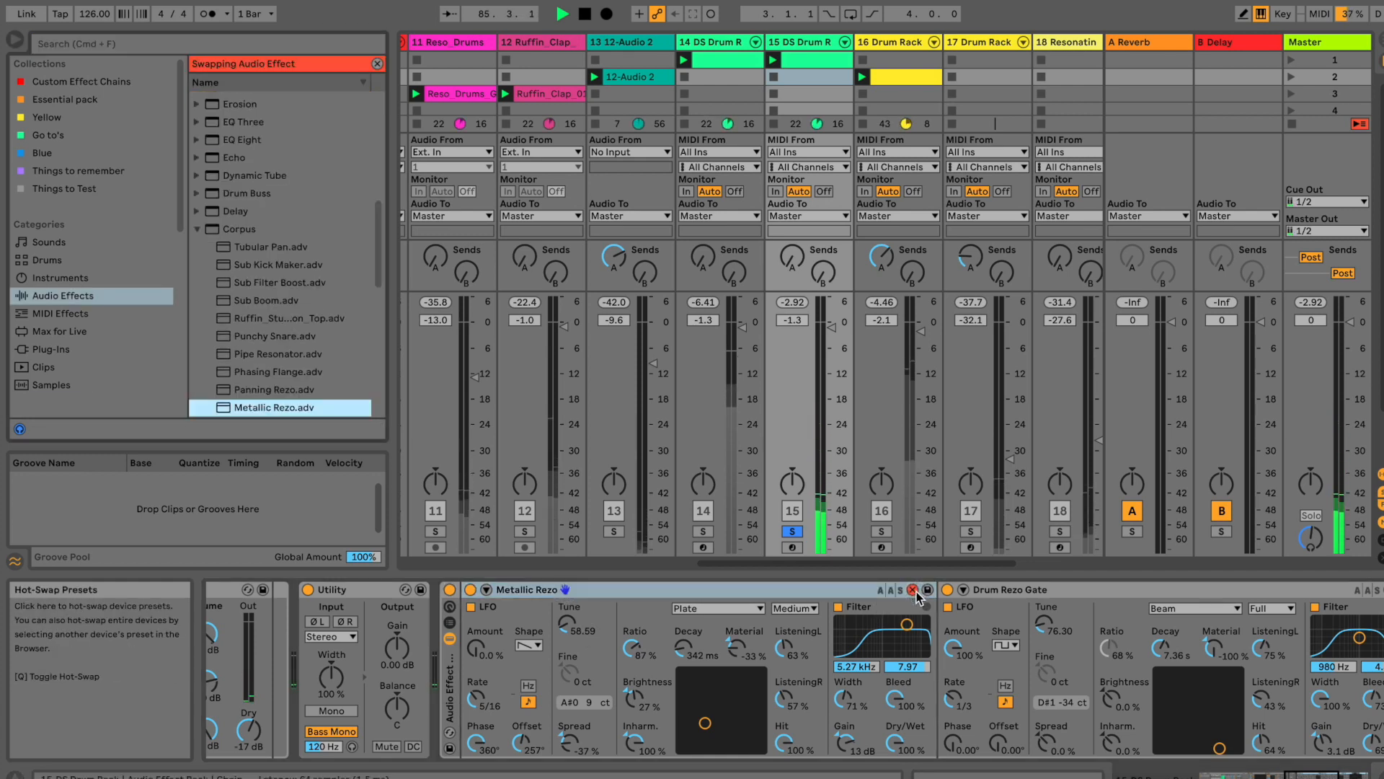
pyautogui.click(916, 590)
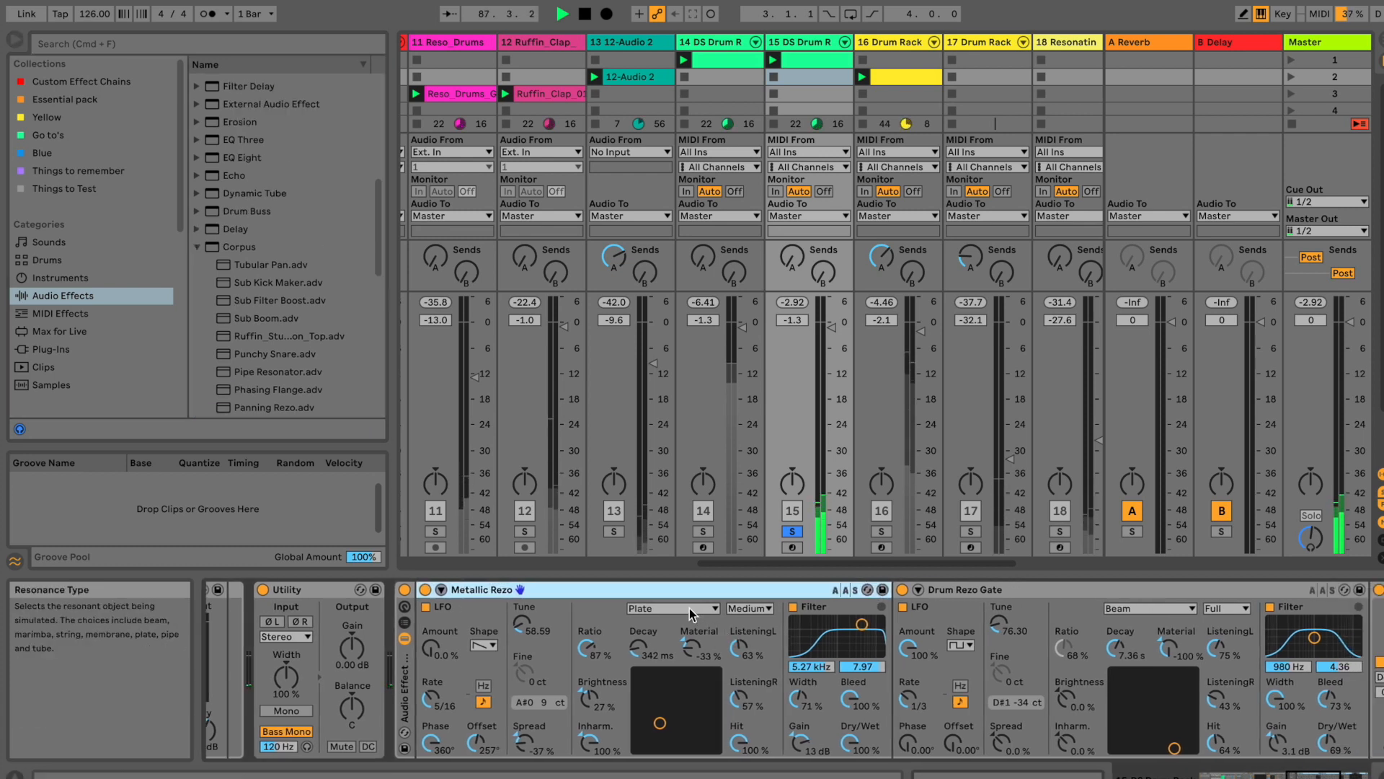
pyautogui.hscroll(5, 853, 656)
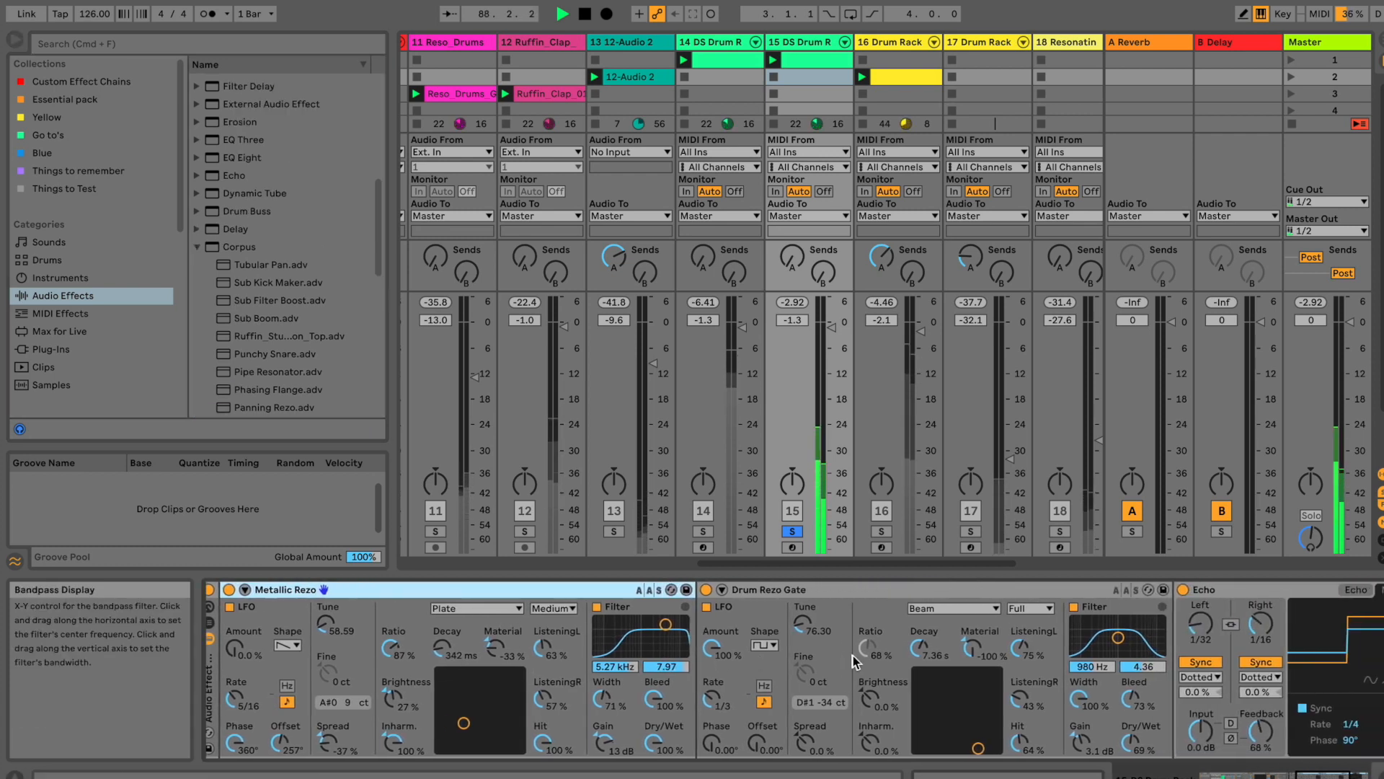
pyautogui.click(821, 588)
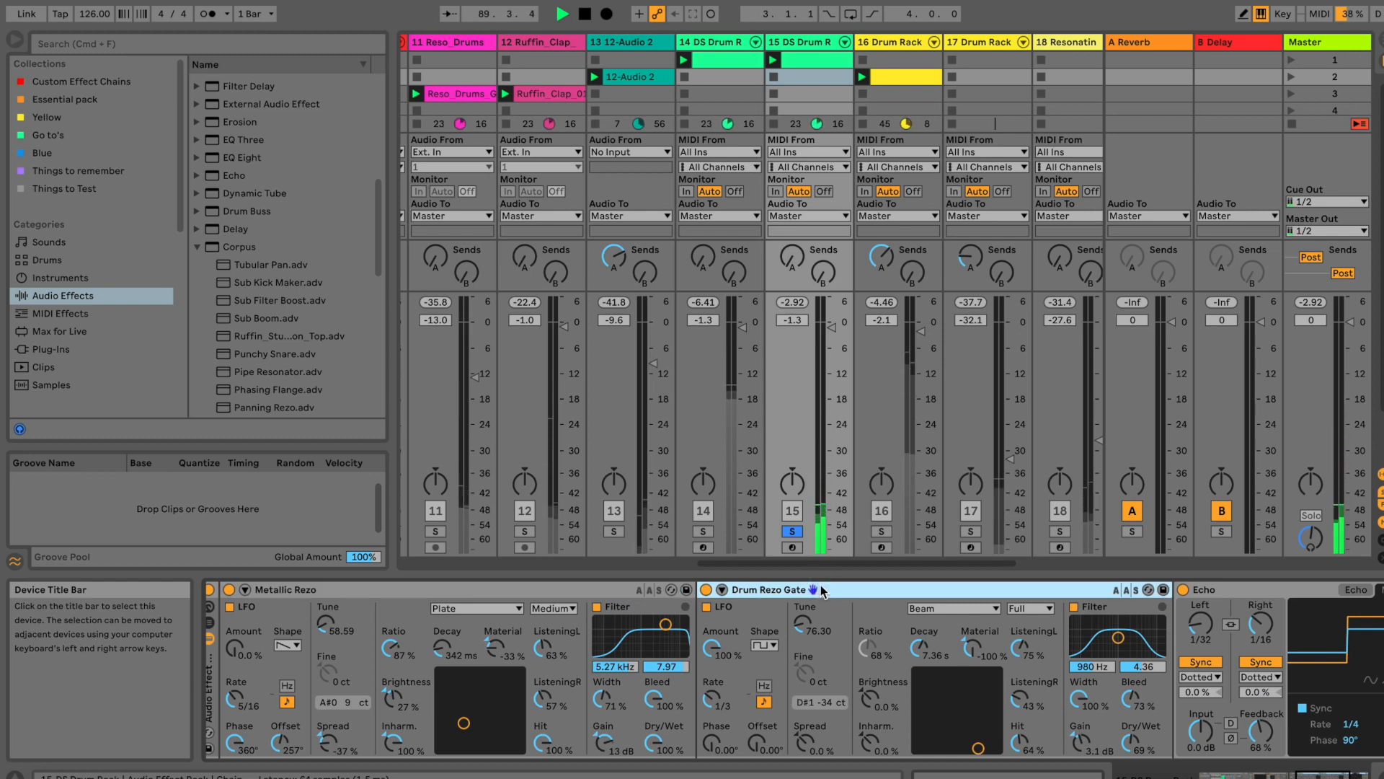
pyautogui.press('space')
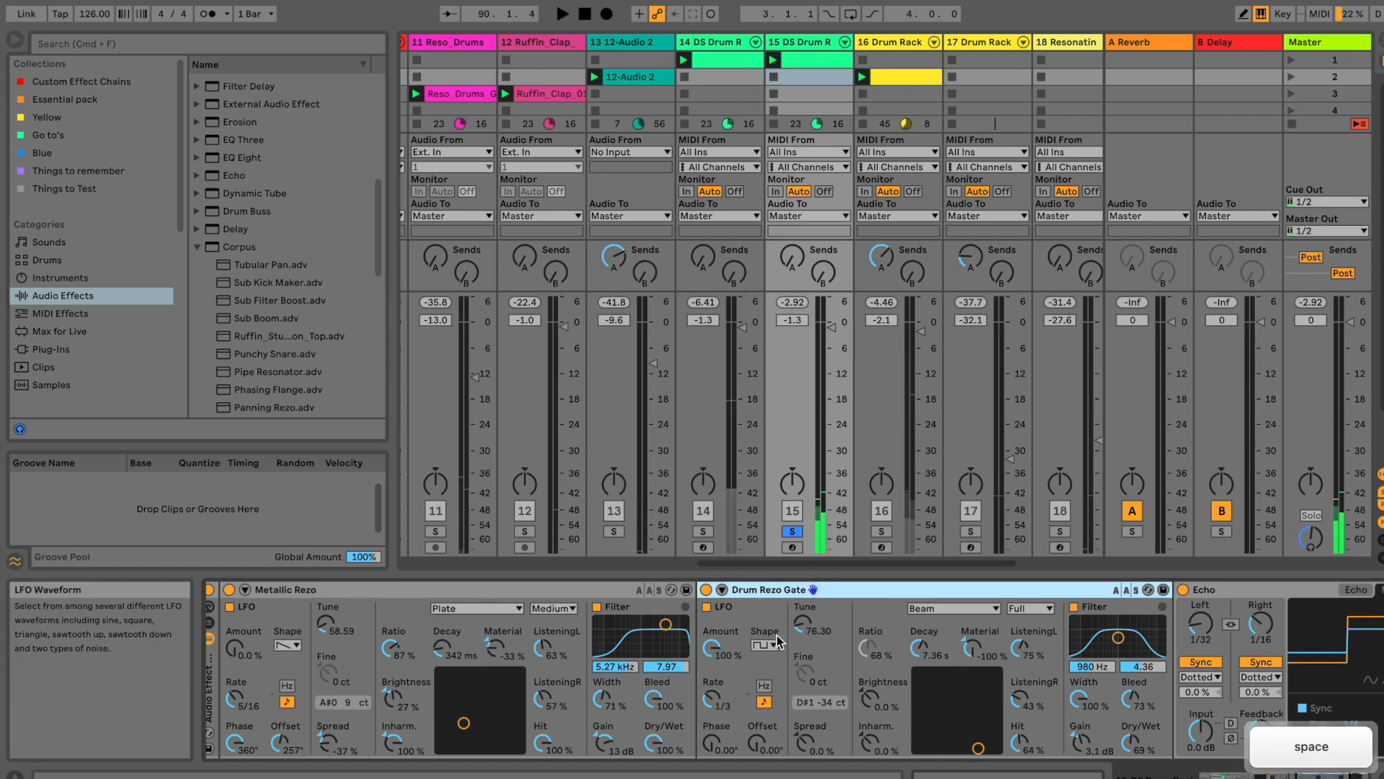
pyautogui.click(765, 643)
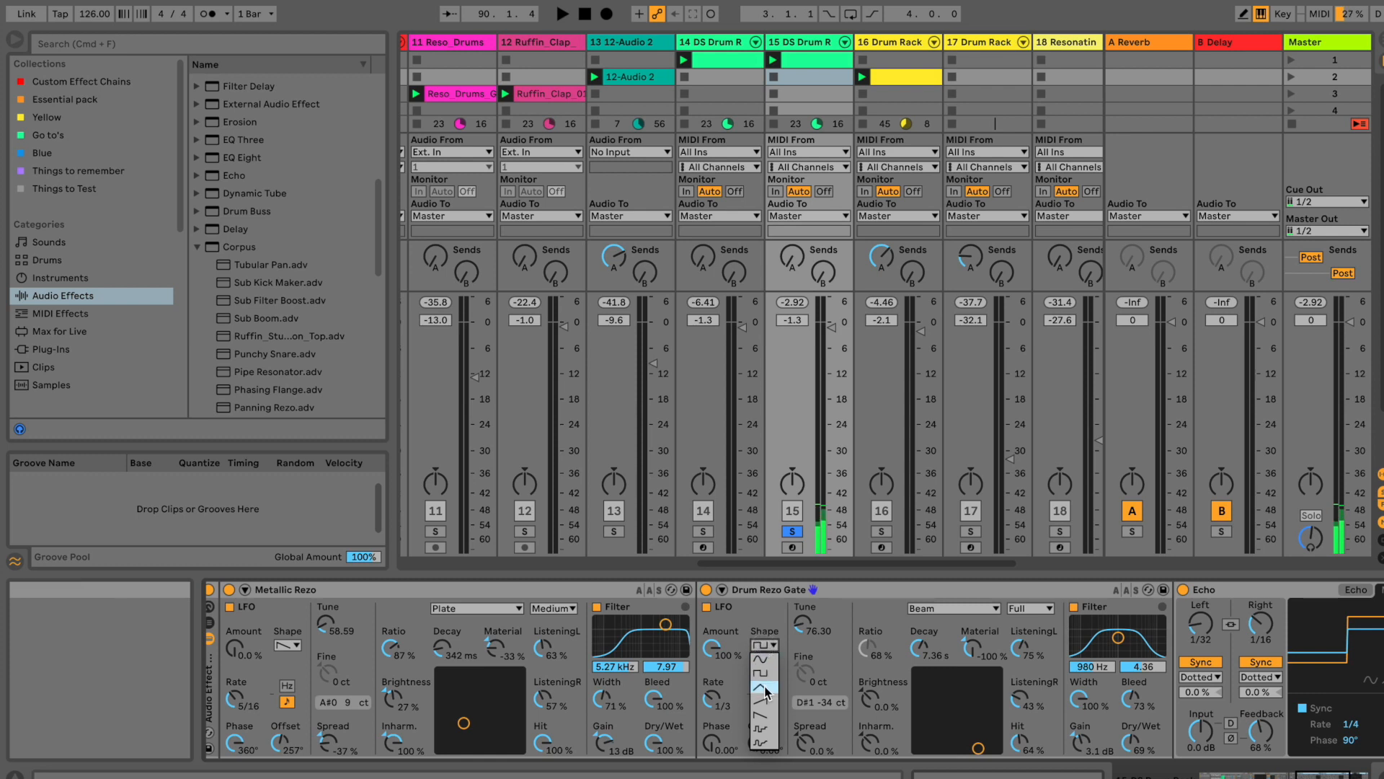
pyautogui.click(764, 617)
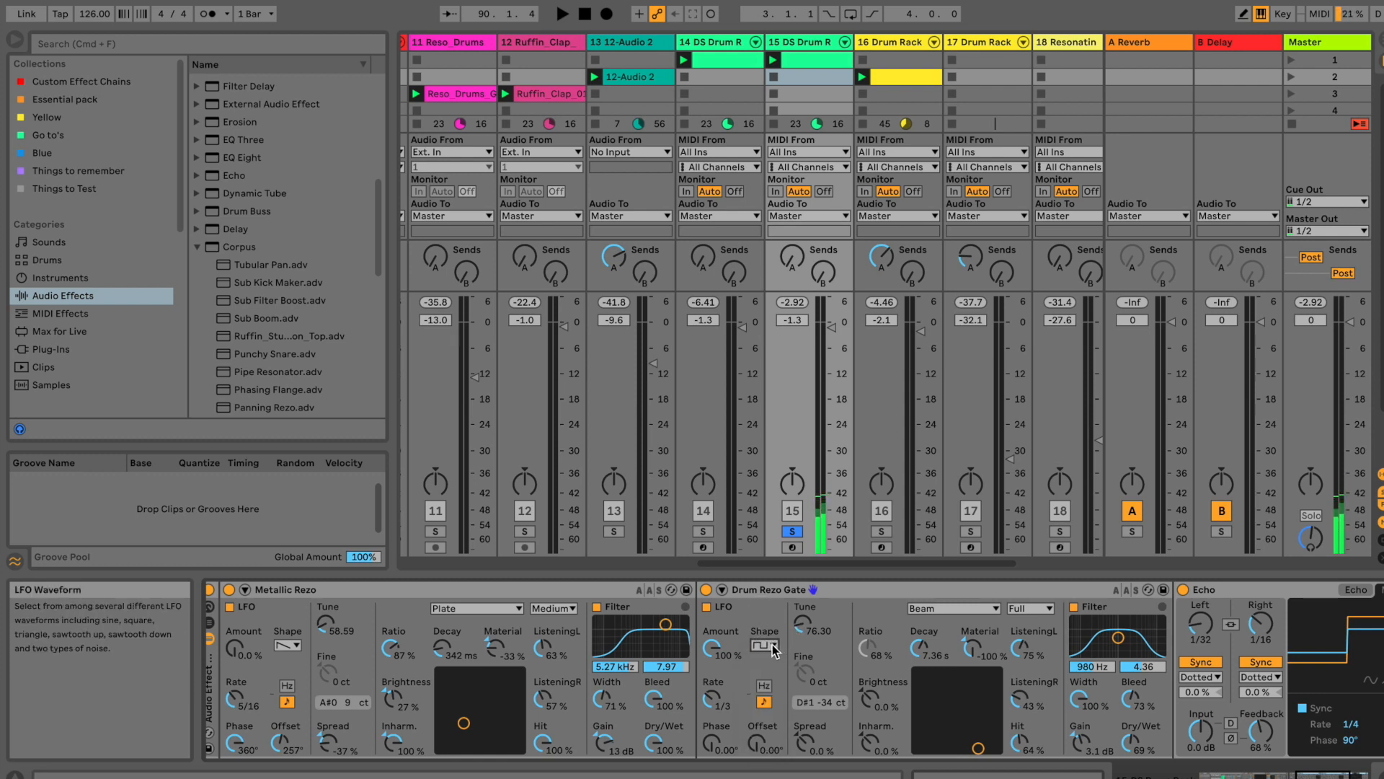
# Bypass Metallic Rezo, replay the track and audition Drum Rezo Gate's LFO waveforms, finishing on the square wave.
pyautogui.click(227, 590)
pyautogui.press('space')
pyautogui.hscroll(-5, 1310, 651)
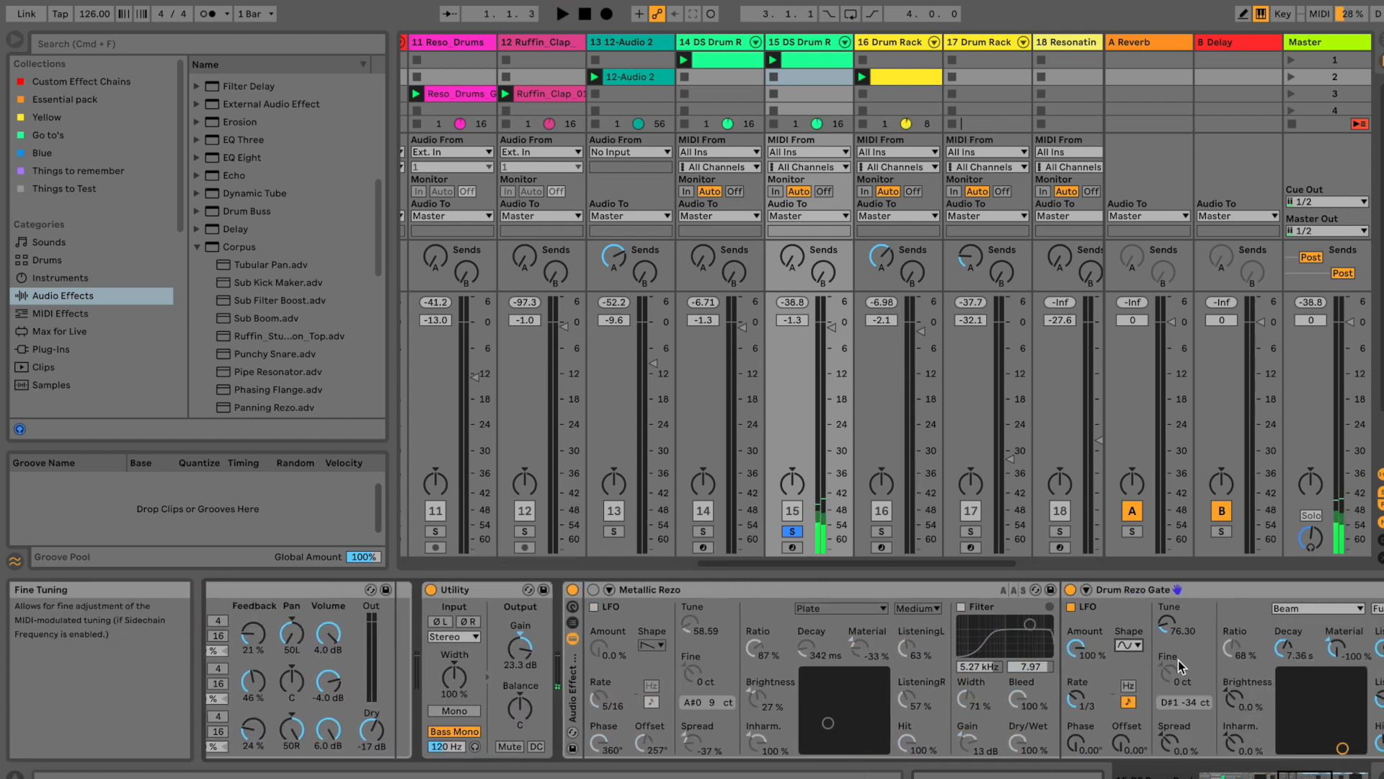
pyautogui.click(1133, 645)
pyautogui.click(1137, 667)
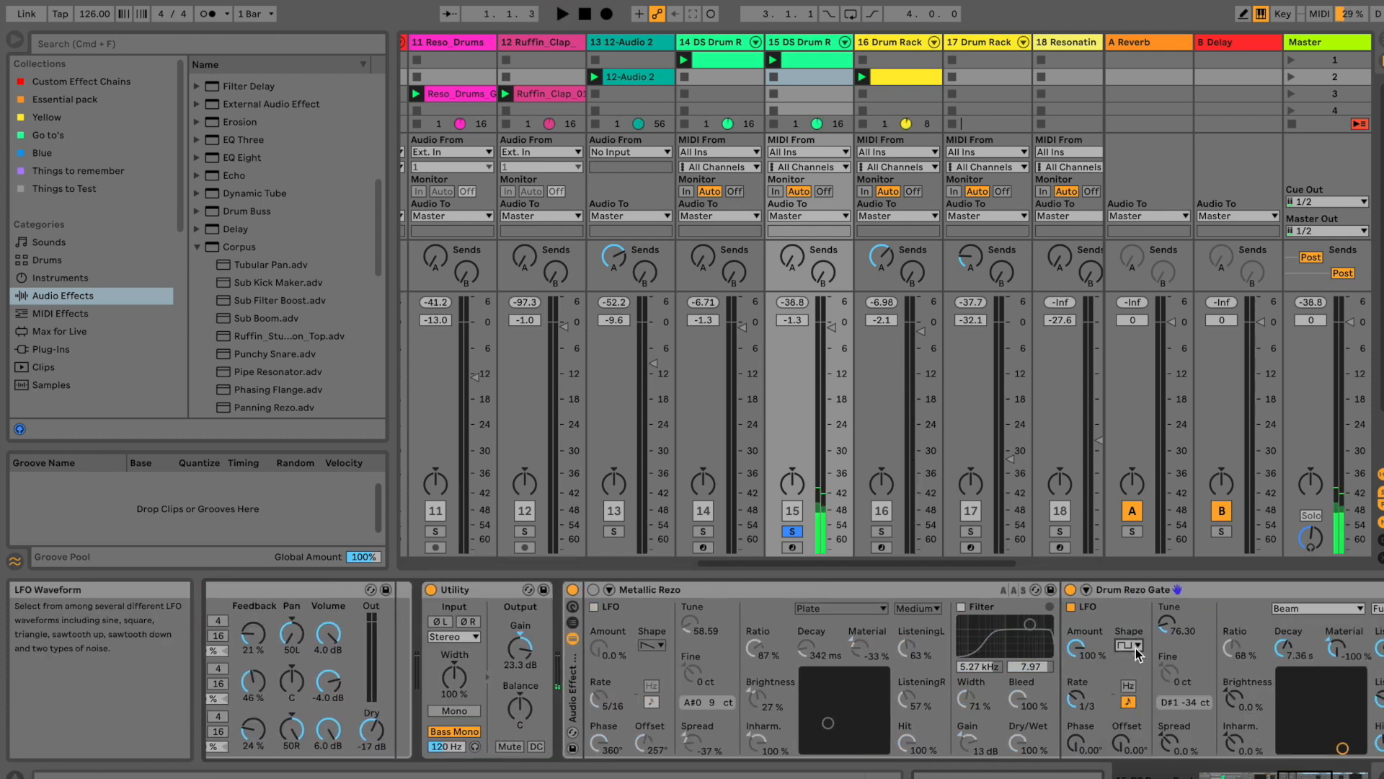
pyautogui.click(1136, 646)
pyautogui.click(1138, 668)
# On Drum Rezo Gate, set the LFO amount to 100 %, rate to 1/8, tune to 130.81 Hz and spread to 46 %.
pyautogui.moveTo(1088, 650); pyautogui.dragTo(1083, 650)
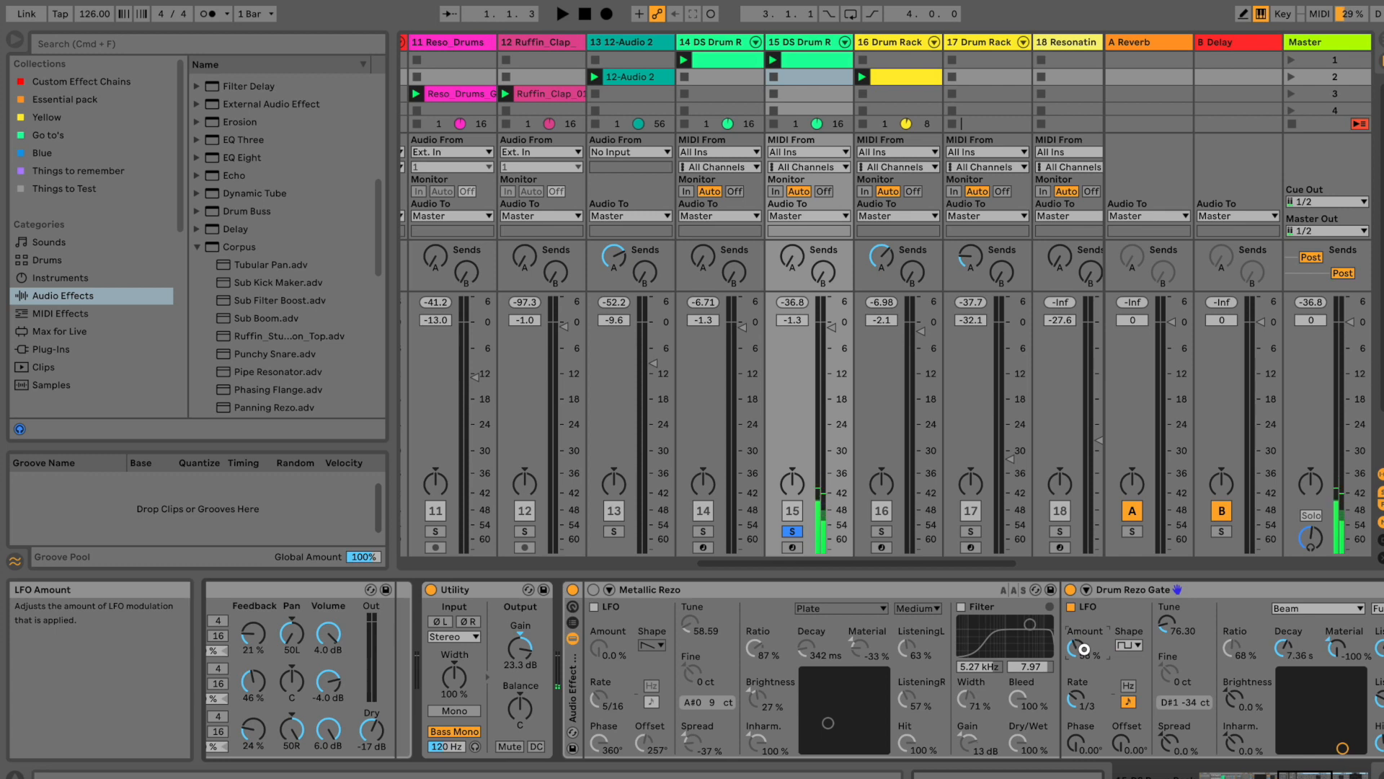
pyautogui.moveTo(1083, 648); pyautogui.dragTo(1079, 697)
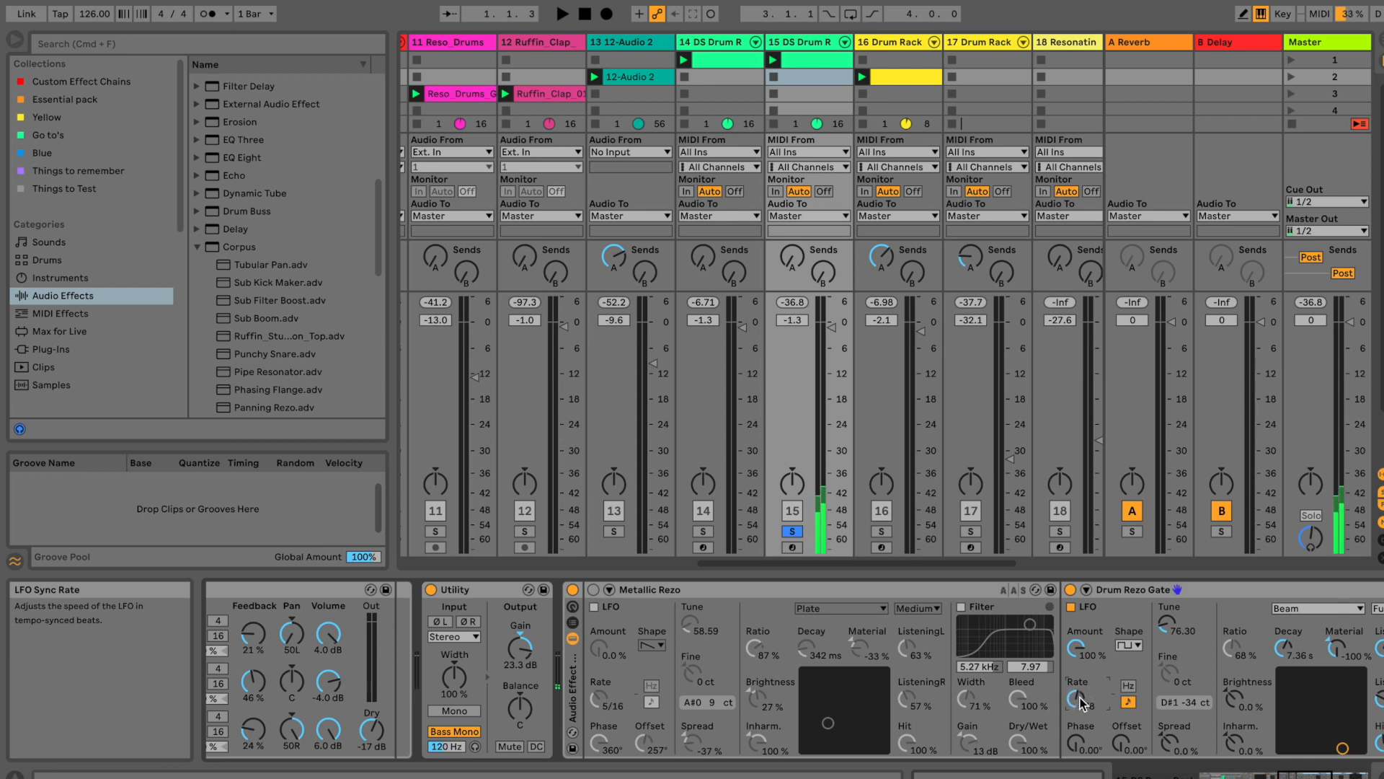
pyautogui.moveTo(1168, 624)
pyautogui.mouseDown()
pyautogui.moveTo(1168, 638)
pyautogui.moveTo(1168, 627)
pyautogui.mouseUp()
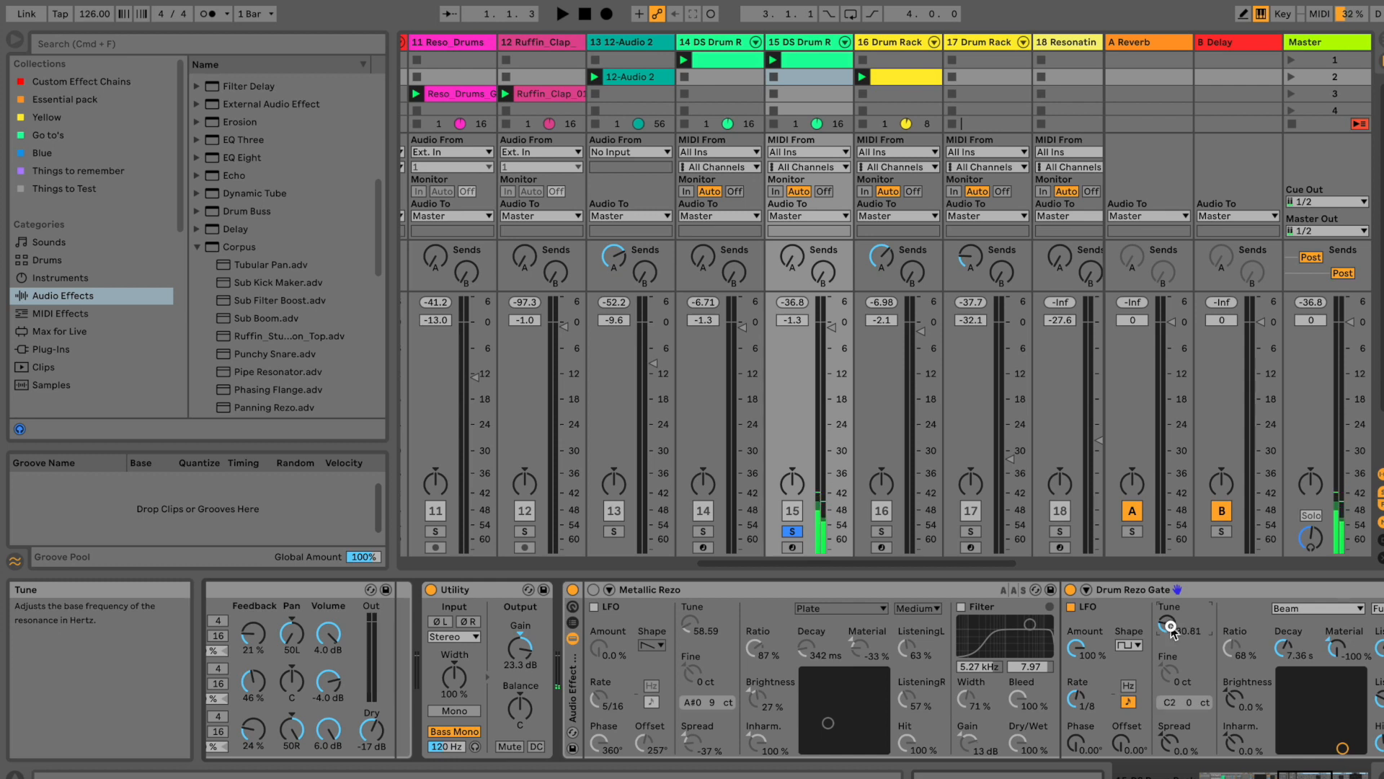
pyautogui.moveTo(1171, 741); pyautogui.dragTo(1172, 737)
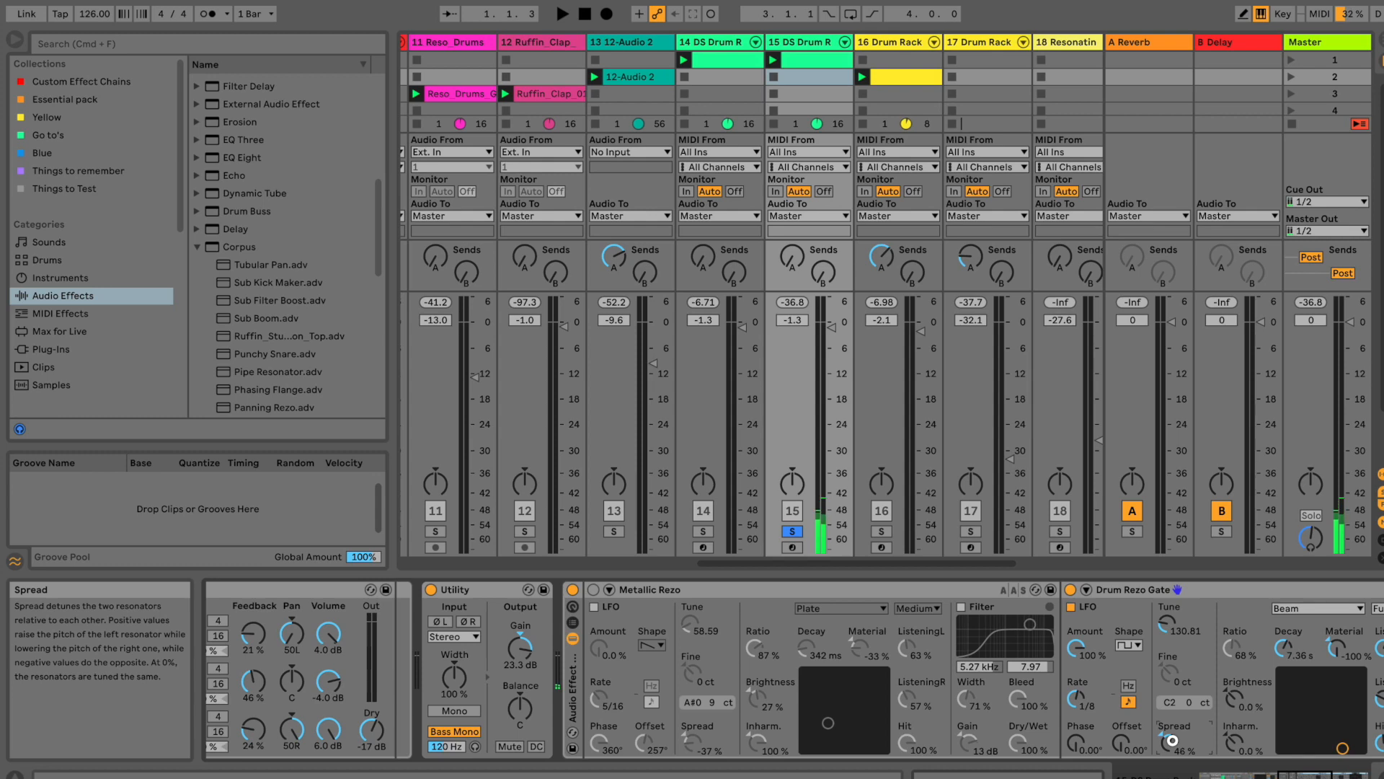
# Set Drum Rezo Gate's bandpass filter to 1.75 kHz and 5.65 bandwidth, resonance type to String and decay to 3.37 s.
pyautogui.click(1316, 772)
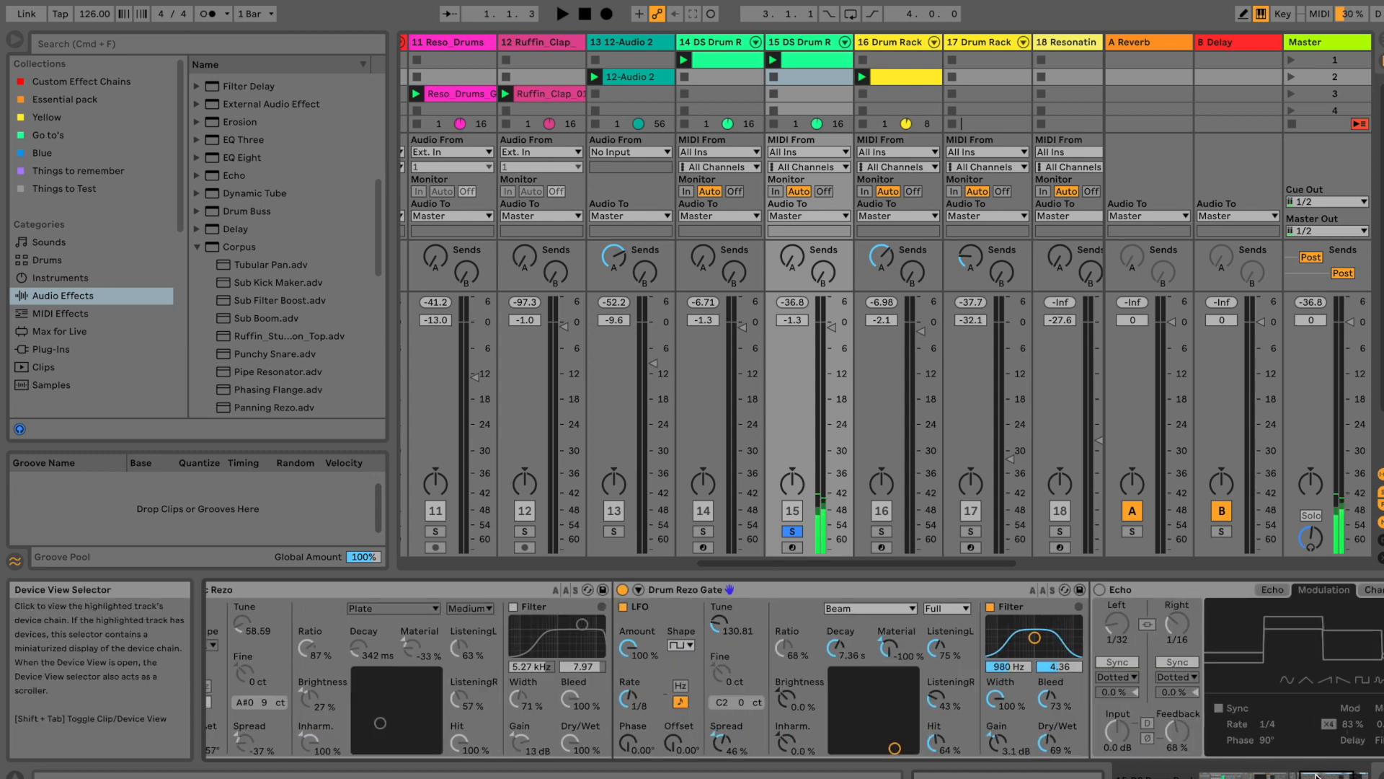
pyautogui.moveTo(1034, 637)
pyautogui.mouseDown()
pyautogui.moveTo(1007, 628)
pyautogui.moveTo(1060, 631)
pyautogui.moveTo(1043, 633)
pyautogui.mouseUp()
pyautogui.click(871, 608)
pyautogui.click(871, 629)
pyautogui.click(870, 608)
pyautogui.click(871, 624)
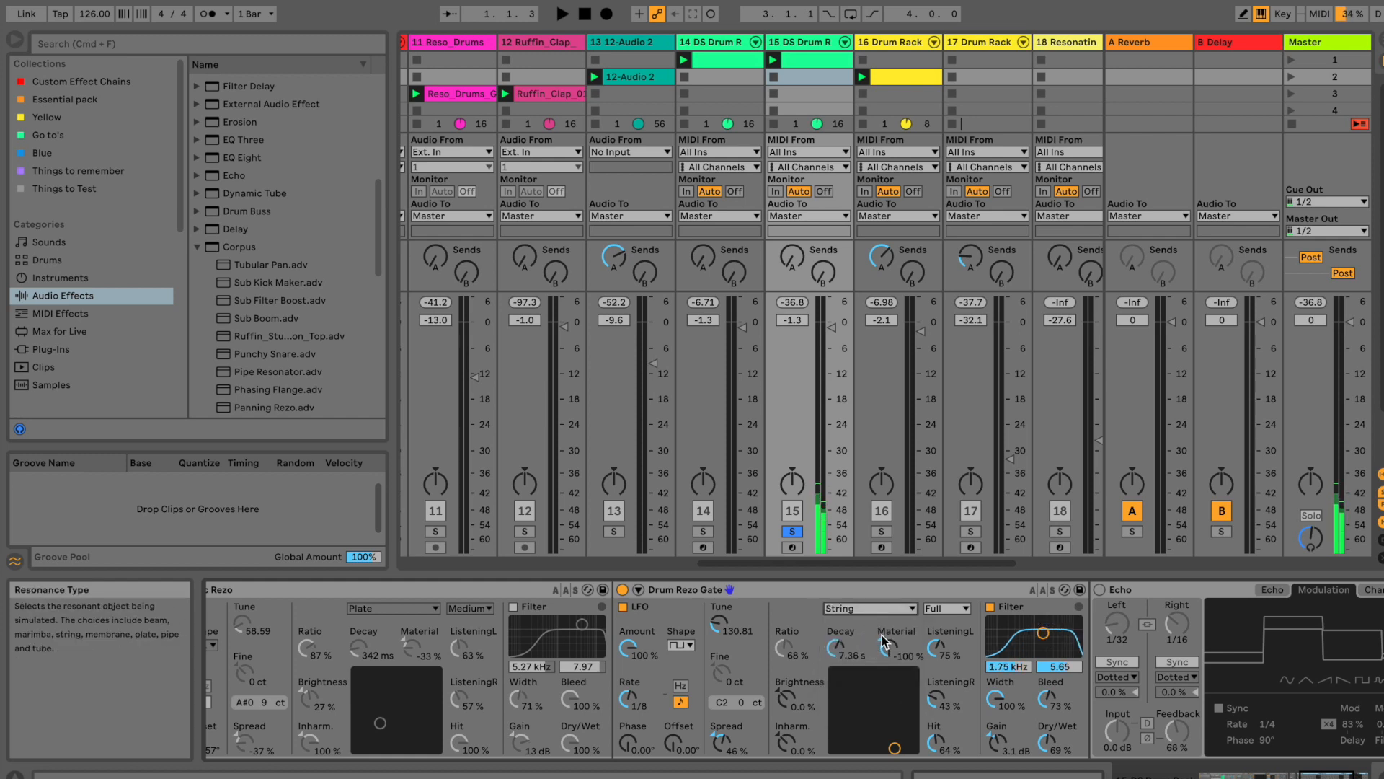
pyautogui.moveTo(836, 646); pyautogui.dragTo(836, 645)
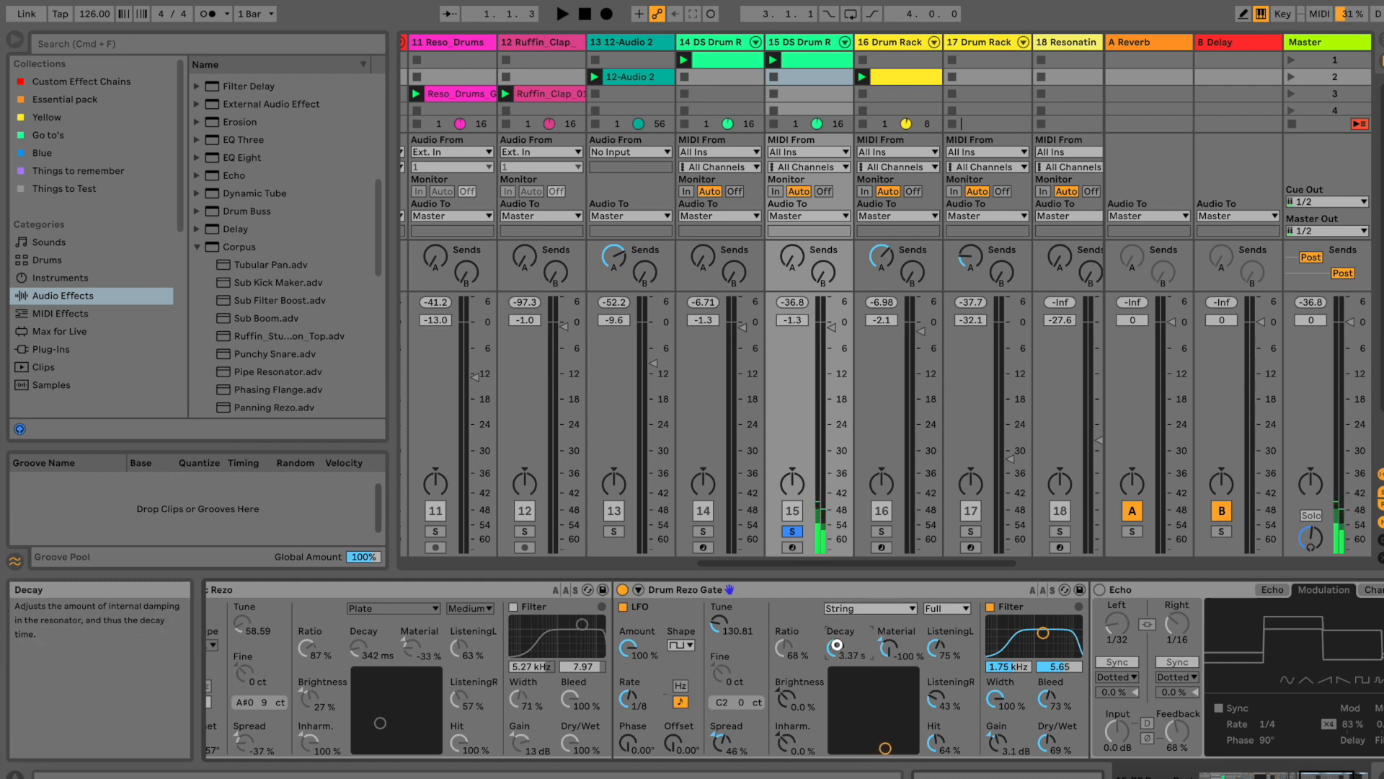
# On Drum Rezo Gate, set decay to 3.55 s, brightness to -41 %, hit to 67 % and reset inharmonics to 0.
pyautogui.moveTo(785, 698); pyautogui.dragTo(787, 696)
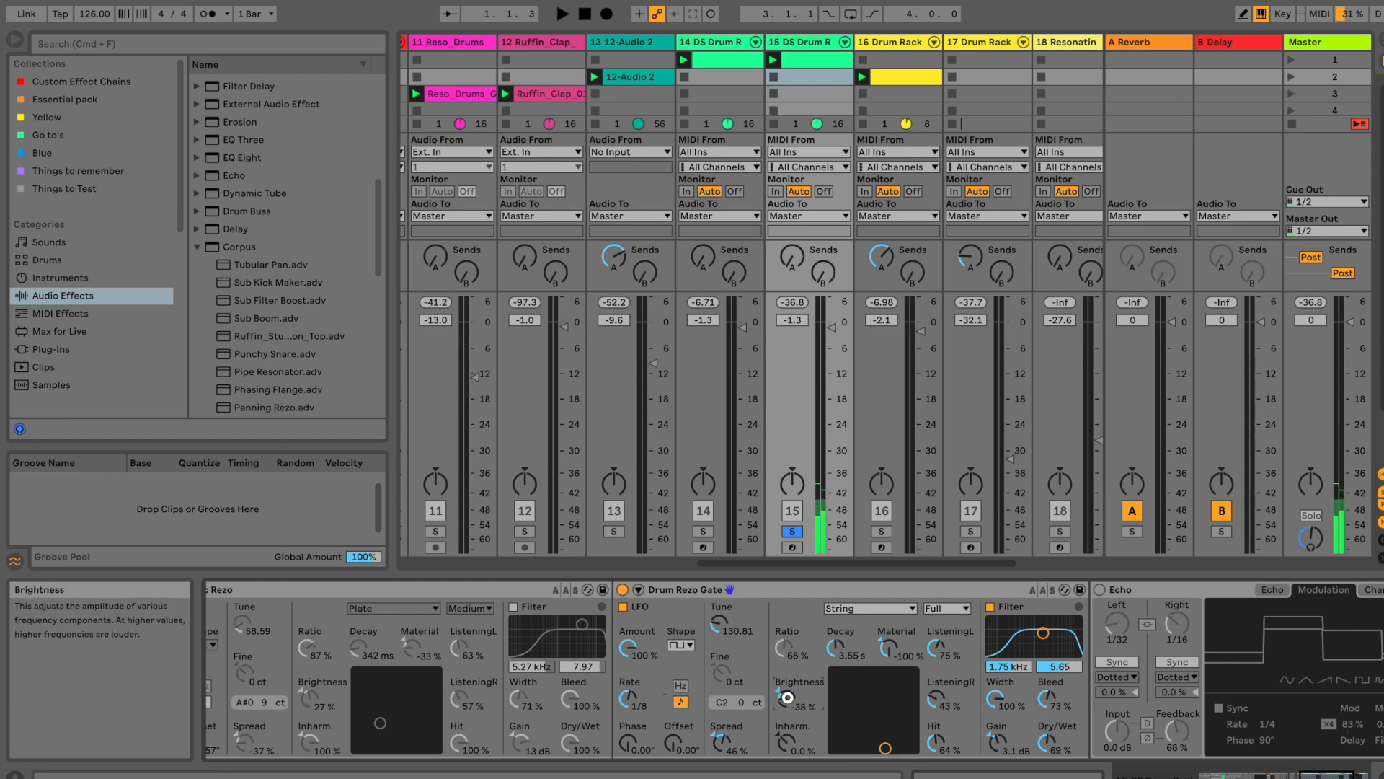
pyautogui.moveTo(787, 697); pyautogui.dragTo(783, 750)
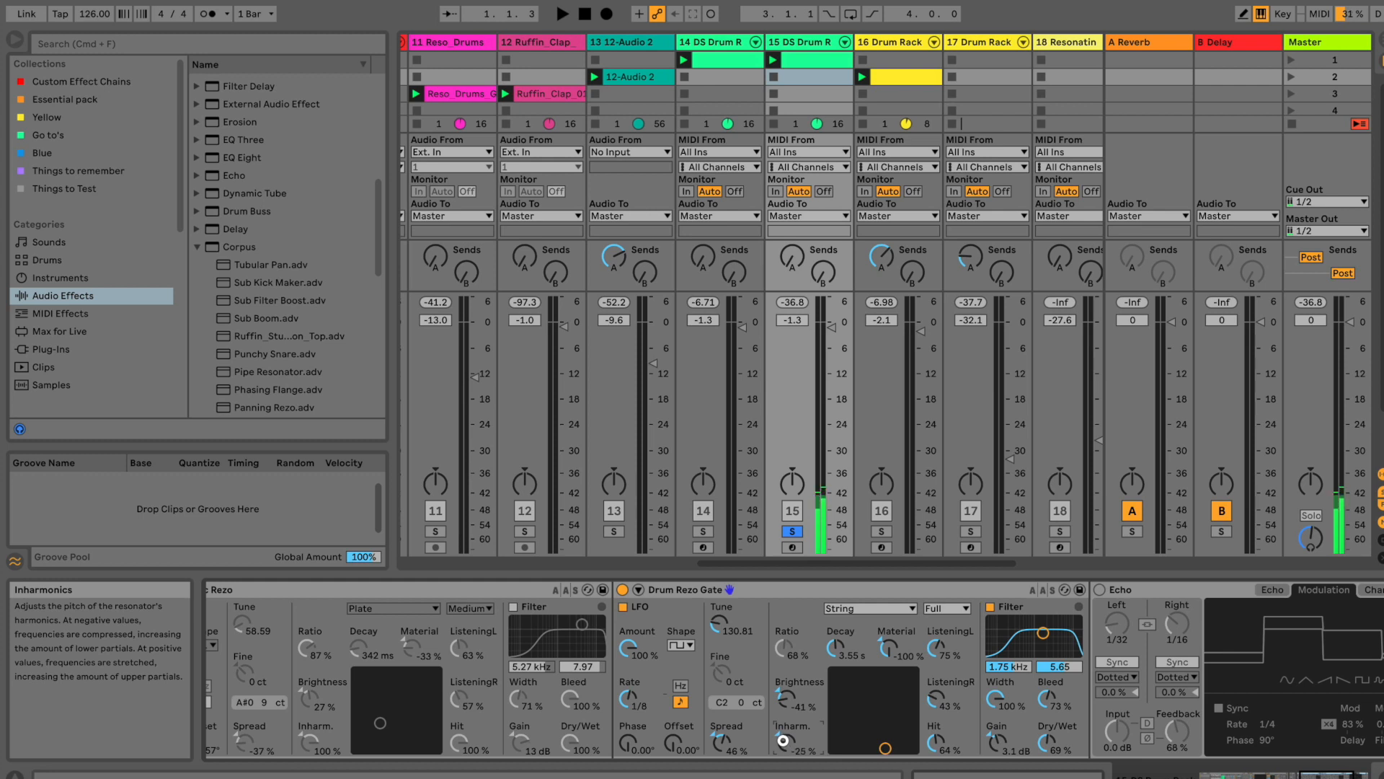
pyautogui.doubleClick(783, 740)
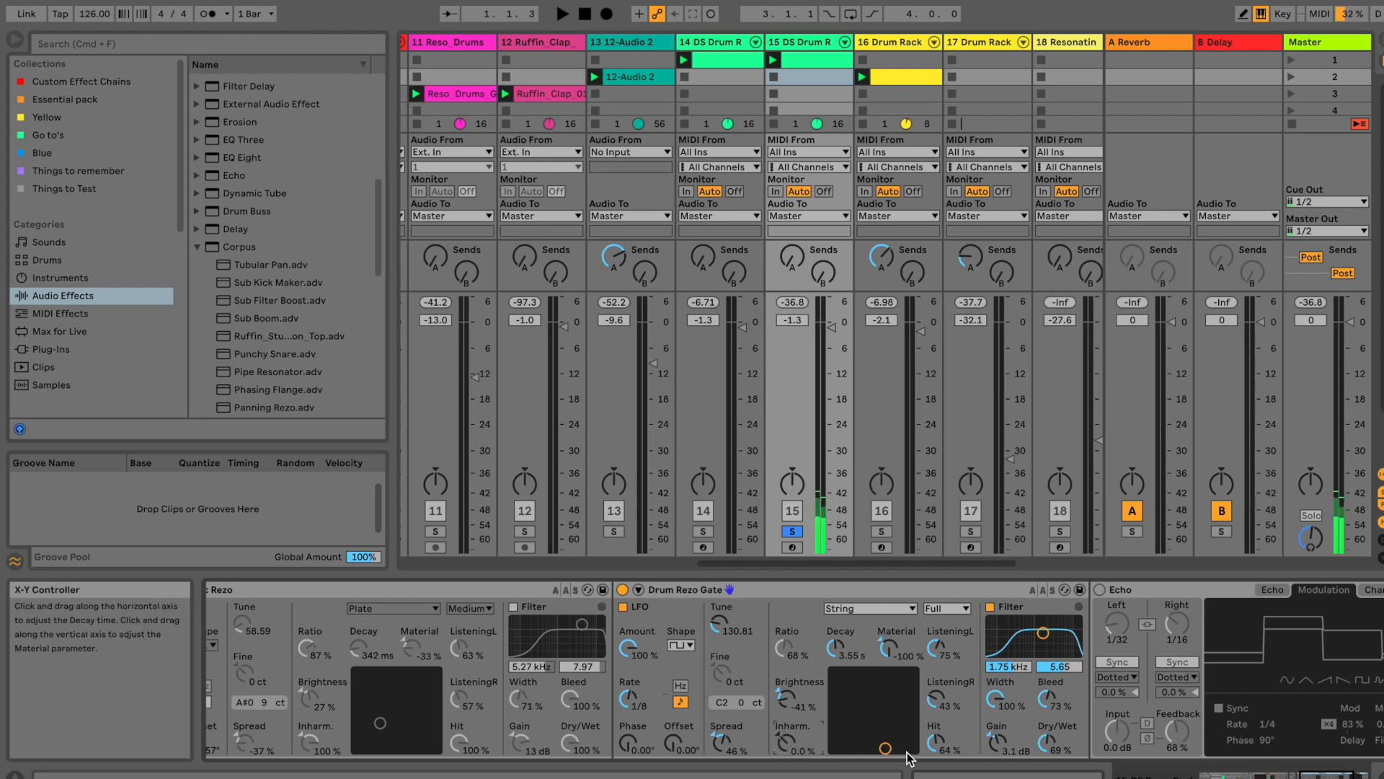
pyautogui.moveTo(934, 750); pyautogui.dragTo(931, 743)
pyautogui.moveTo(1044, 741); pyautogui.dragTo(1043, 750)
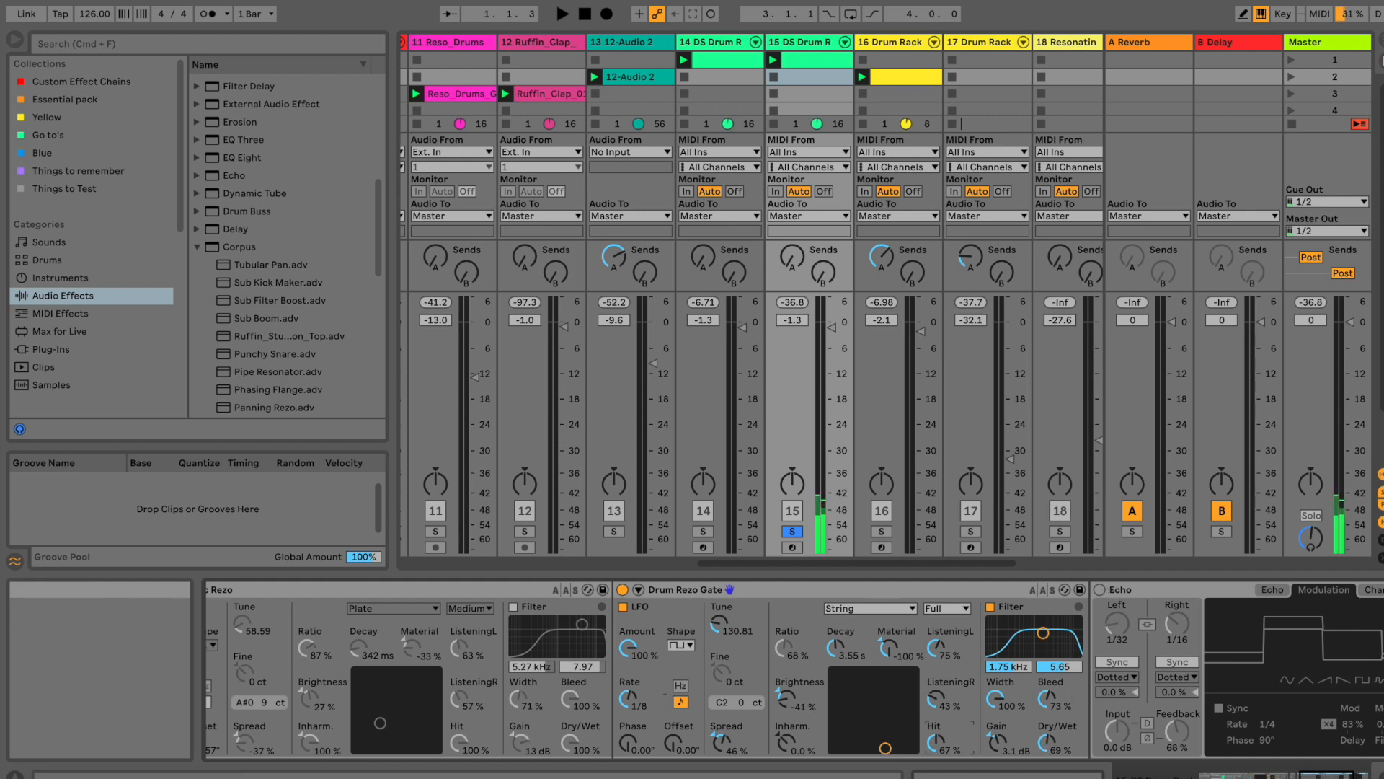
# Reactivate Metallic Rezo and set the Utility gain to 15.0 dB.
pyautogui.moveTo(1324, 776); pyautogui.dragTo(1312, 776)
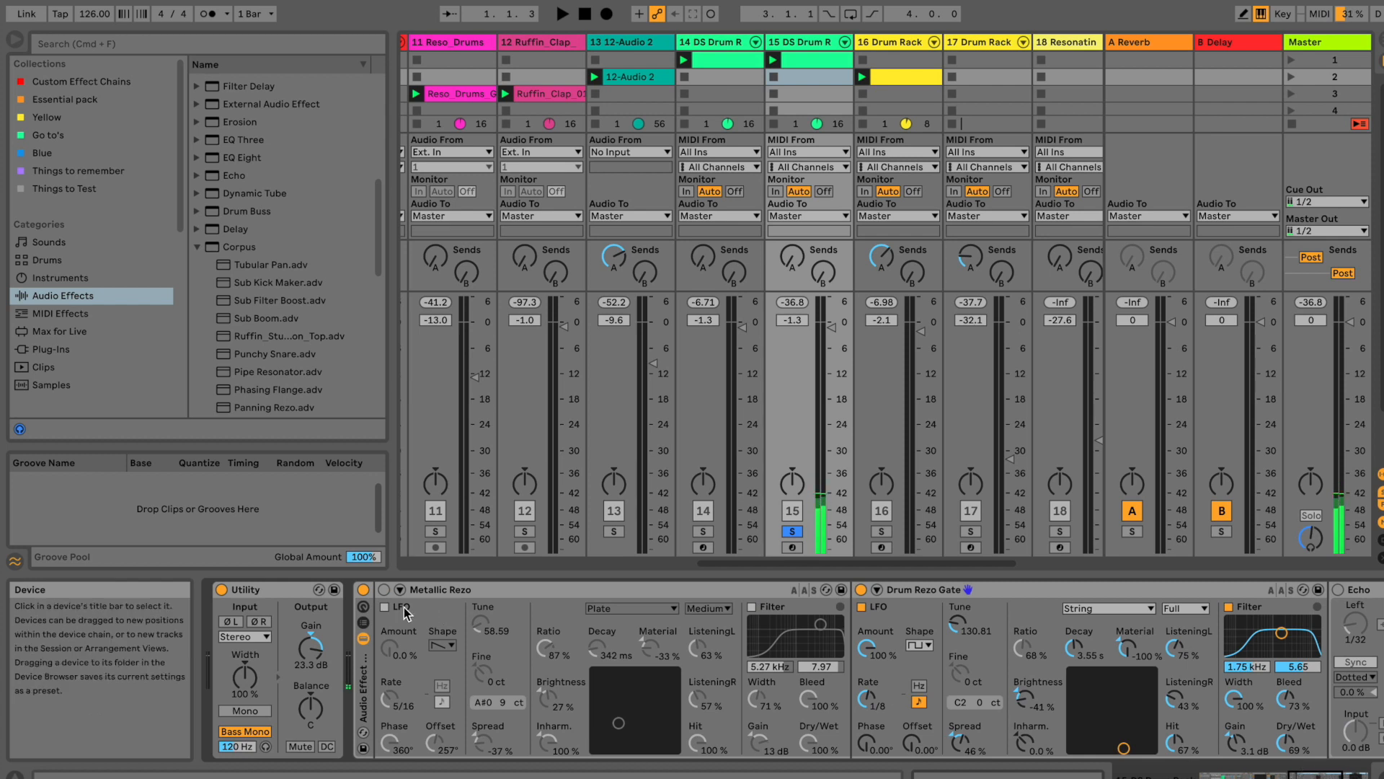
pyautogui.click(385, 589)
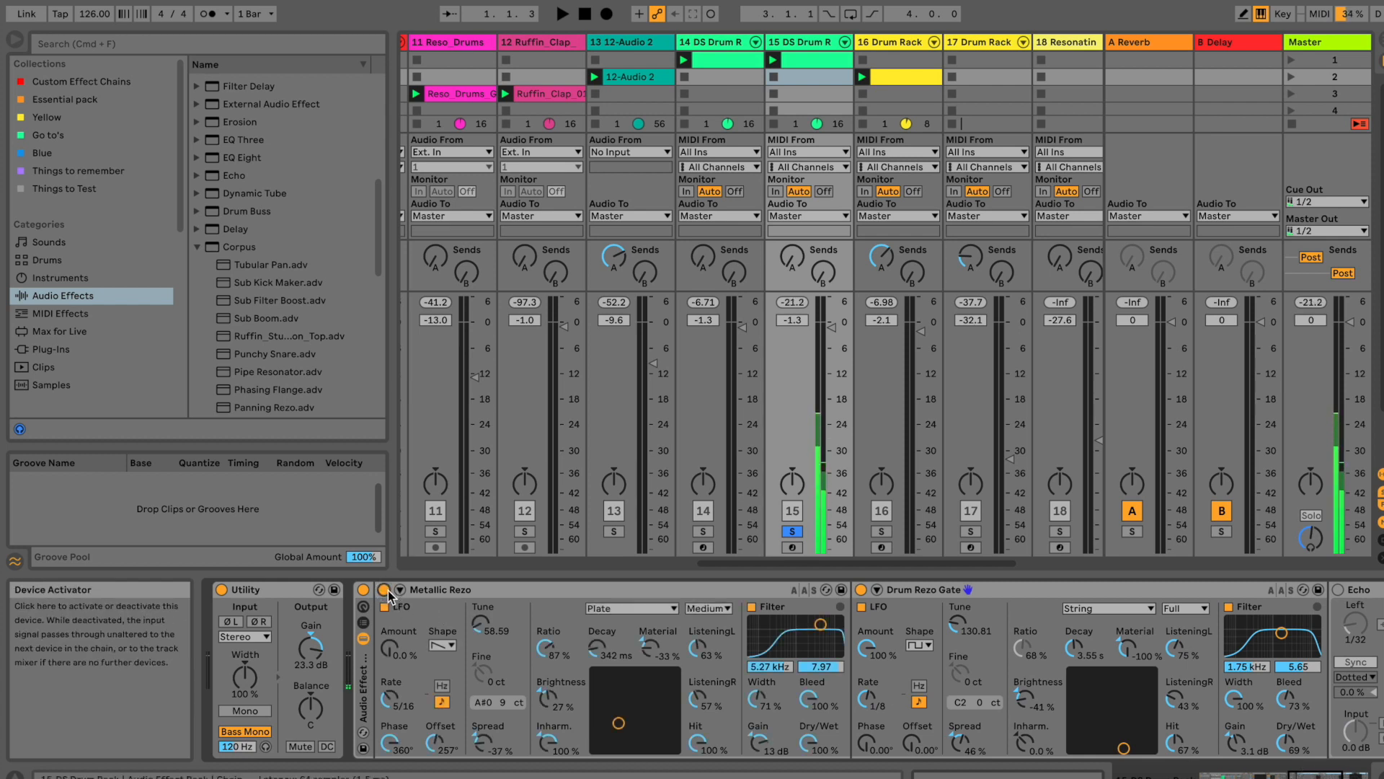
pyautogui.moveTo(311, 649); pyautogui.dragTo(312, 670)
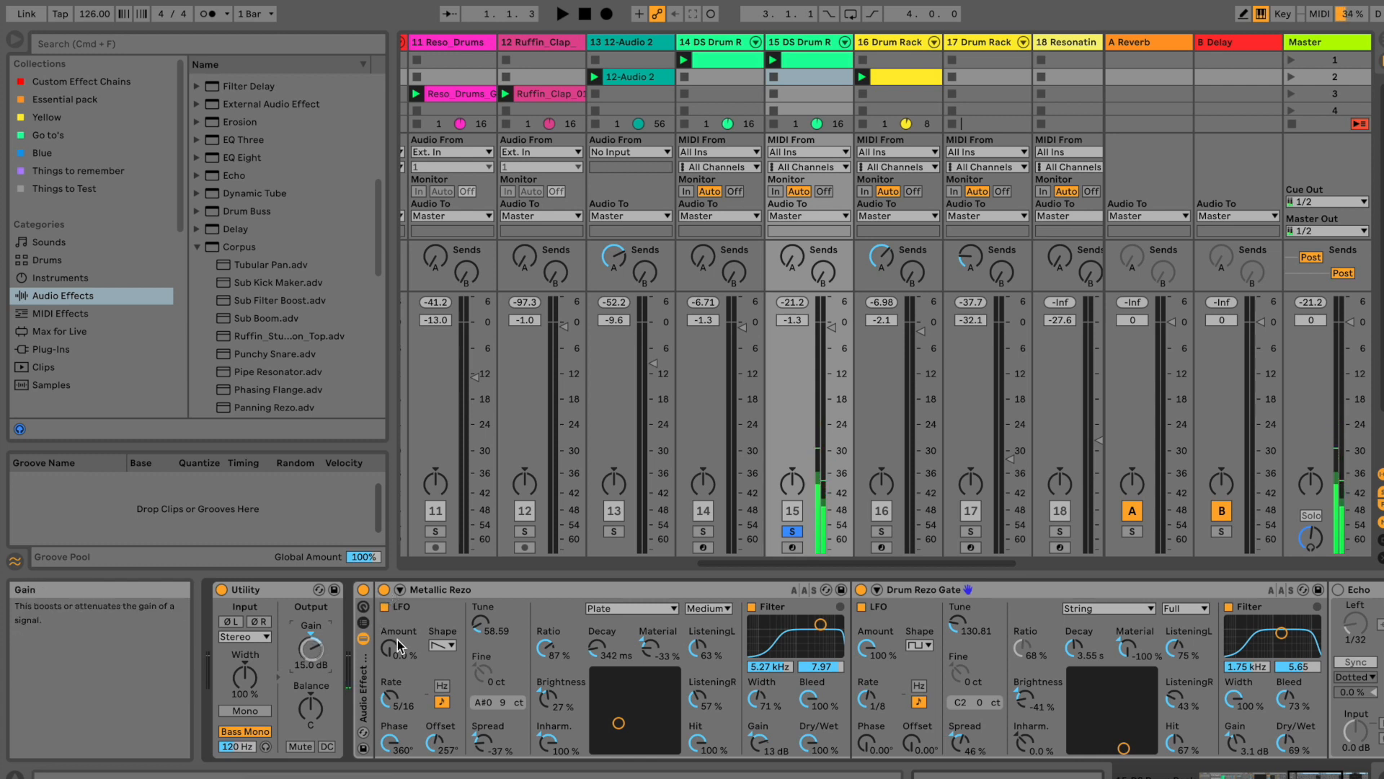
# Set Metallic Rezo's bandpass filter to 1.35 kHz and 5.39 bandwidth, stereo width to 38 % and decay to 141 ms.
pyautogui.moveTo(815, 624)
pyautogui.mouseDown()
pyautogui.moveTo(750, 627)
pyautogui.moveTo(828, 630)
pyautogui.moveTo(801, 633)
pyautogui.mouseUp()
pyautogui.moveTo(770, 685); pyautogui.dragTo(761, 696)
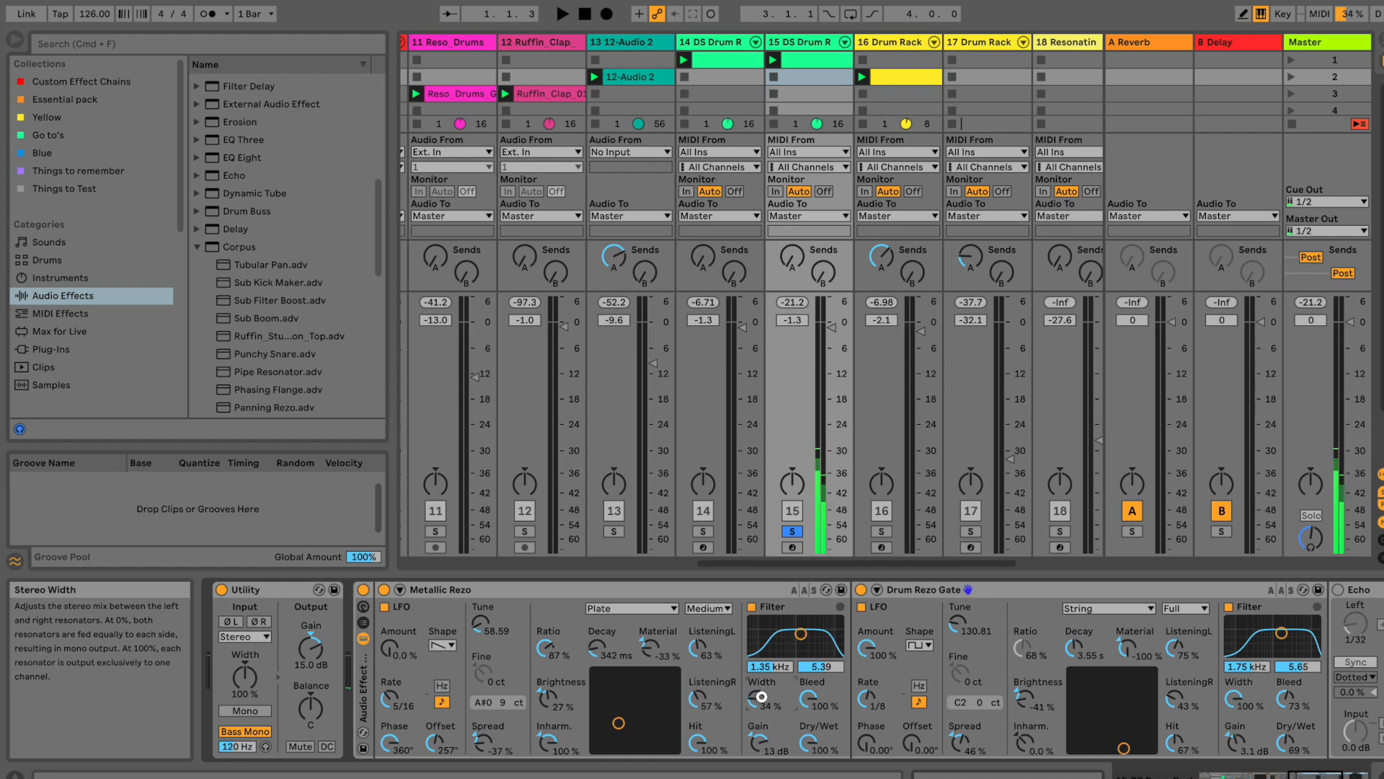
pyautogui.moveTo(762, 696); pyautogui.dragTo(761, 697)
pyautogui.moveTo(603, 645); pyautogui.dragTo(603, 651)
# Set Metallic Rezo's LFO amount to 90 % and audition its waveforms, including square, finishing on the rising sawtooth.
pyautogui.moveTo(387, 648); pyautogui.dragTo(388, 643)
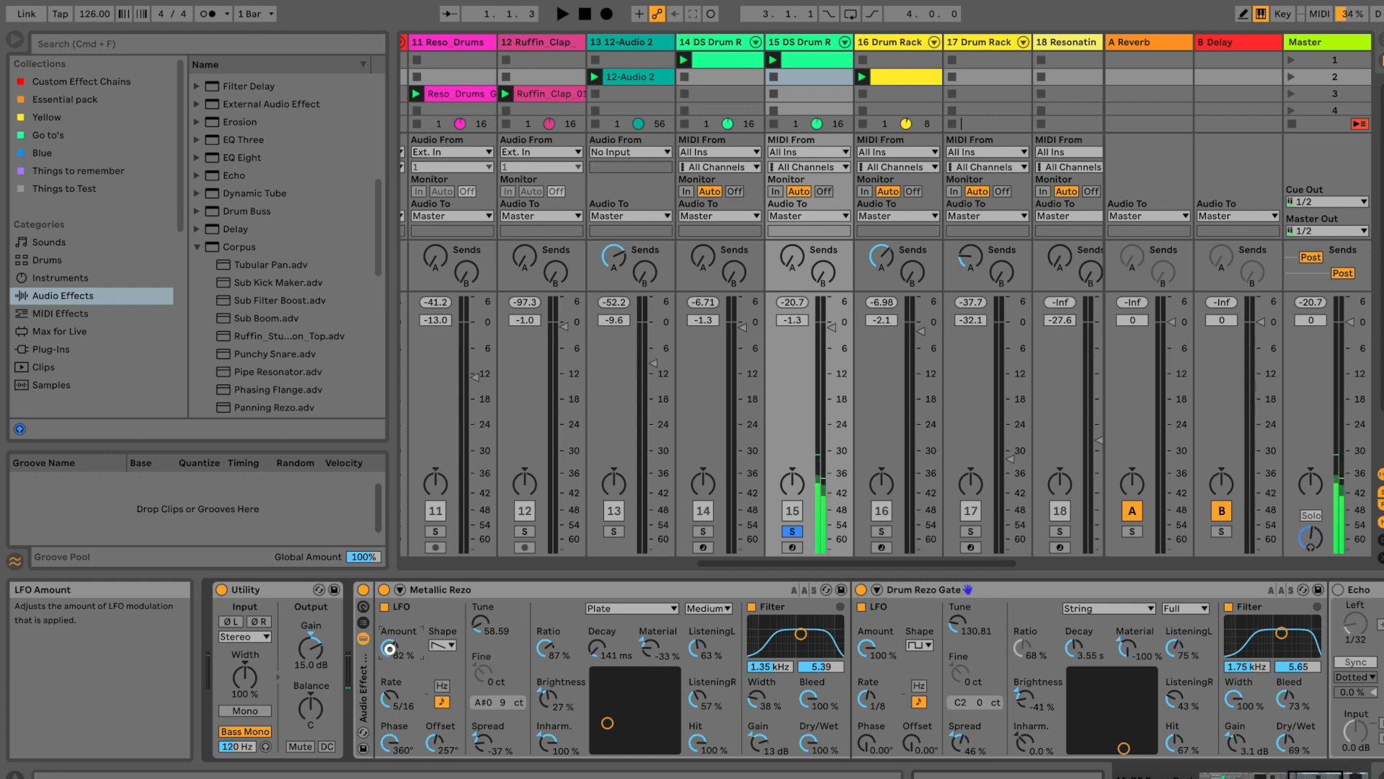
pyautogui.moveTo(389, 649); pyautogui.dragTo(390, 647)
pyautogui.click(443, 644)
pyautogui.click(443, 654)
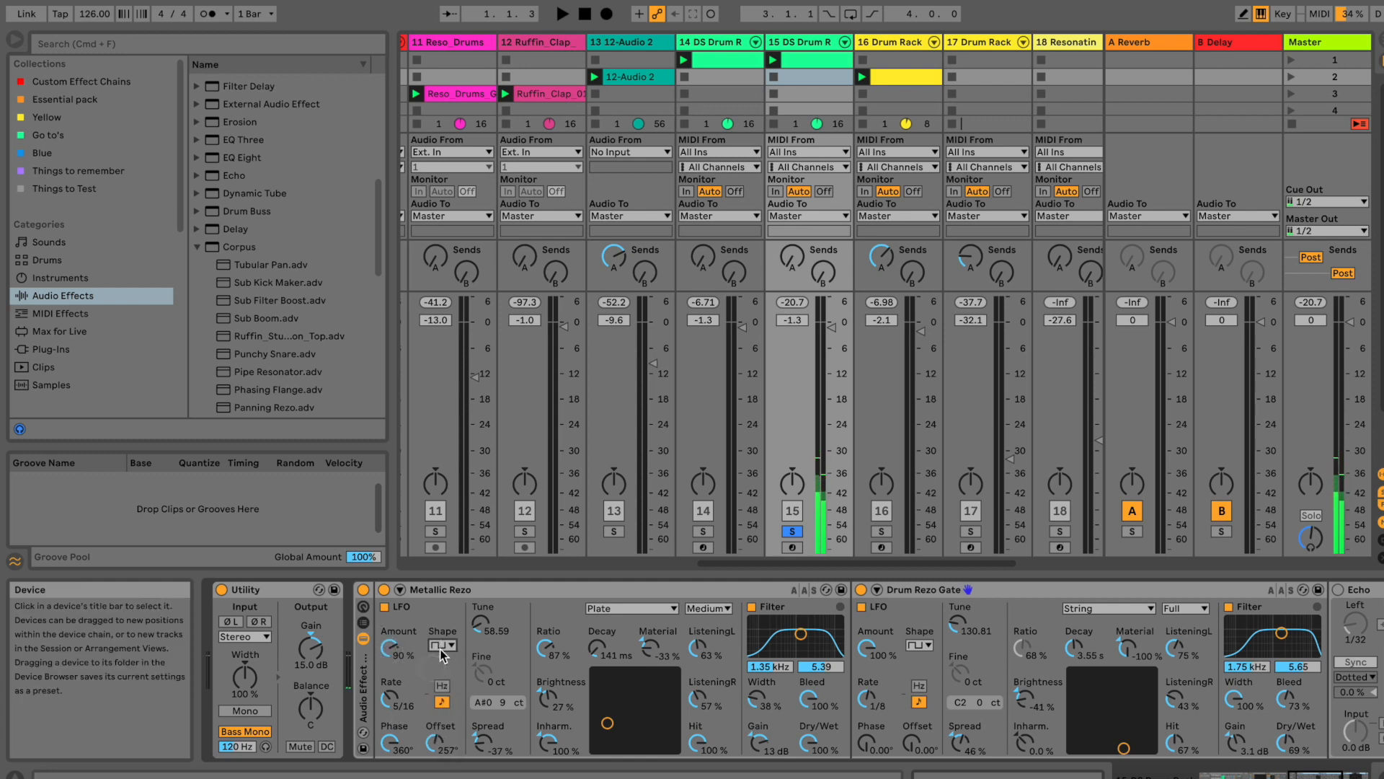
pyautogui.click(442, 649)
pyautogui.click(445, 651)
pyautogui.click(443, 646)
# Compare Hz and tempo-synced LFO rates on Metallic Rezo, settle on synced 1/64 and choose the last noise waveform.
pyautogui.click(431, 696)
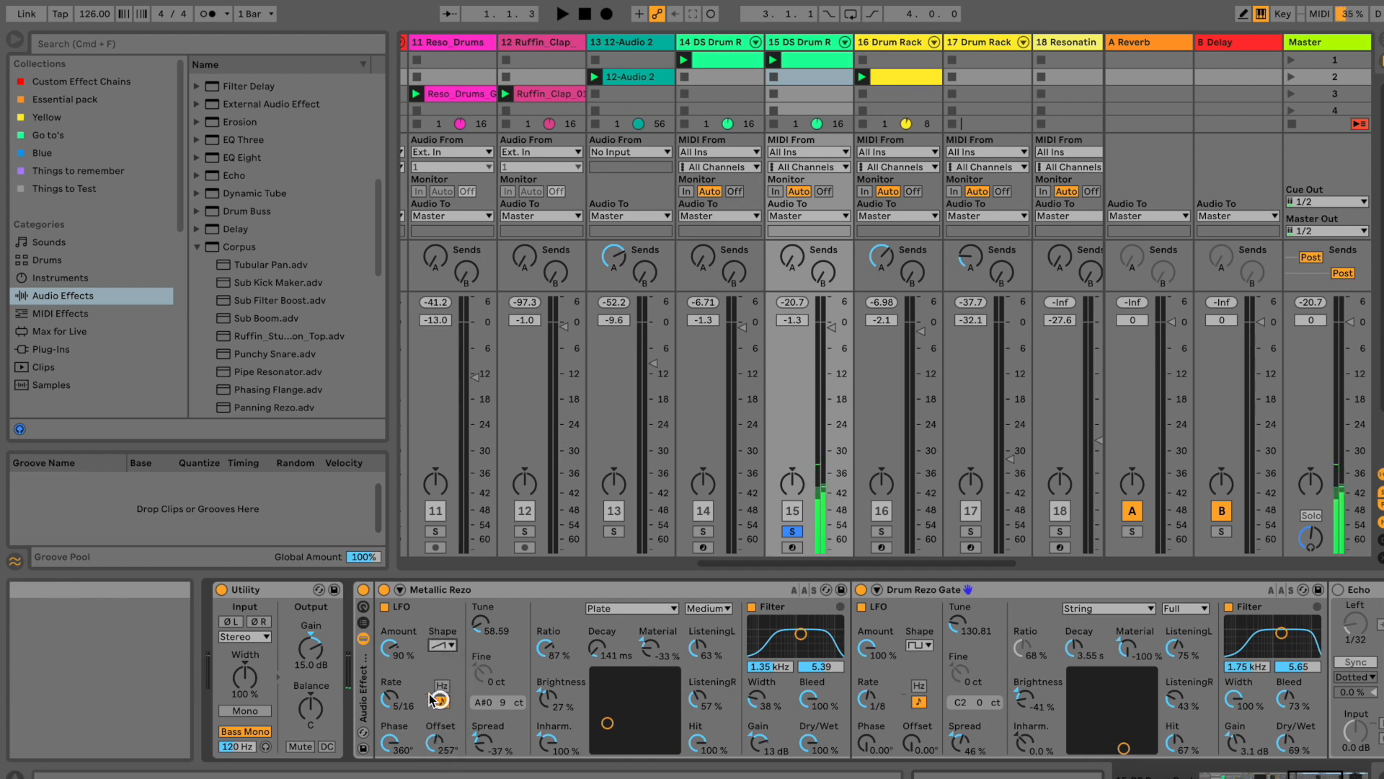
pyautogui.moveTo(389, 694); pyautogui.dragTo(381, 702)
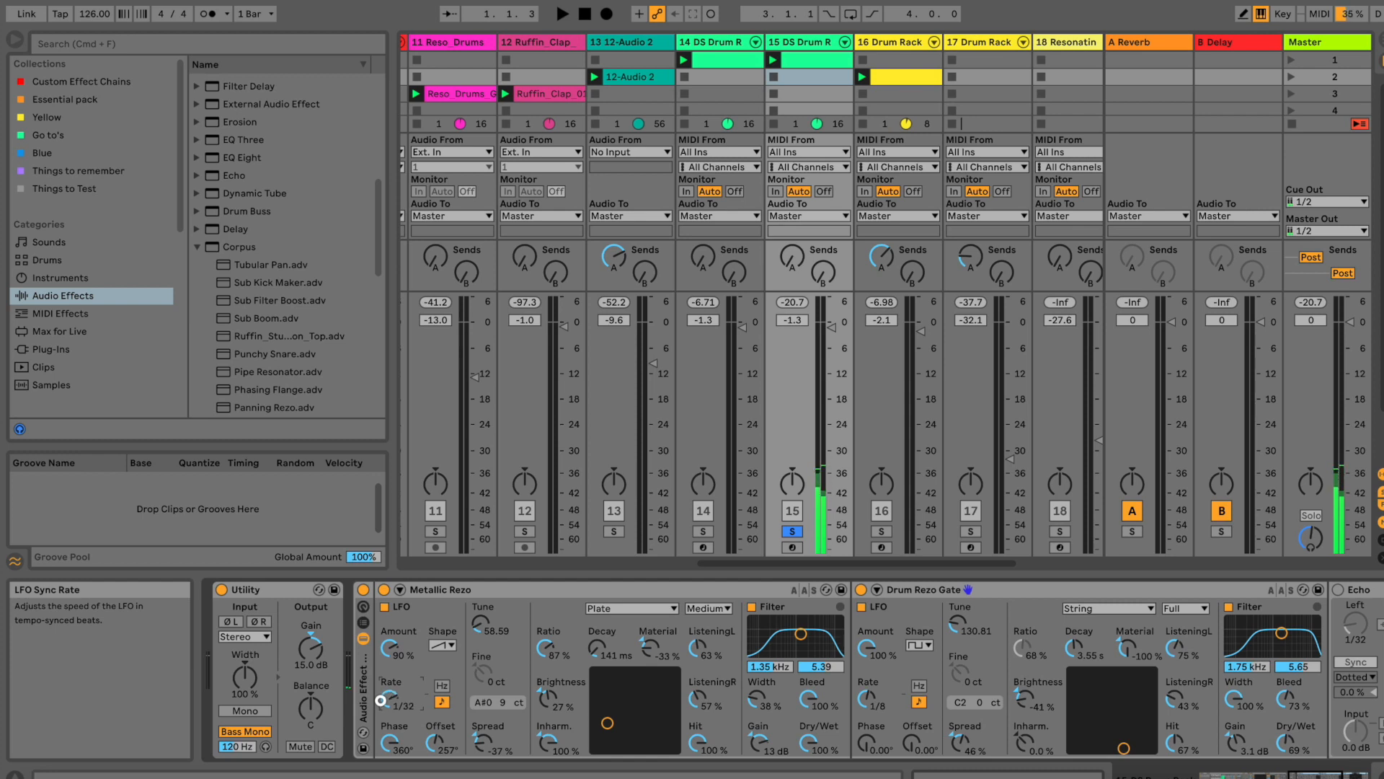
pyautogui.click(442, 685)
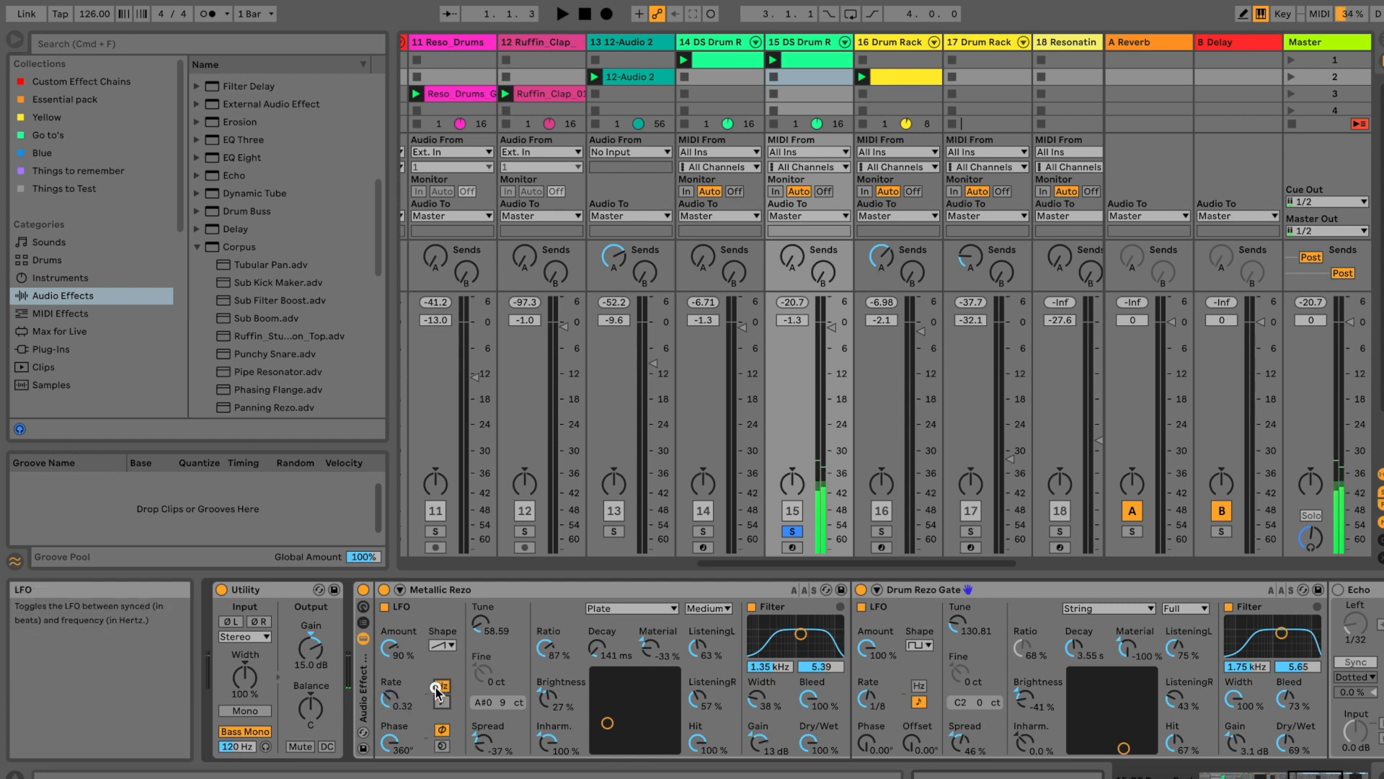
pyautogui.moveTo(384, 698); pyautogui.dragTo(385, 700)
pyautogui.click(441, 701)
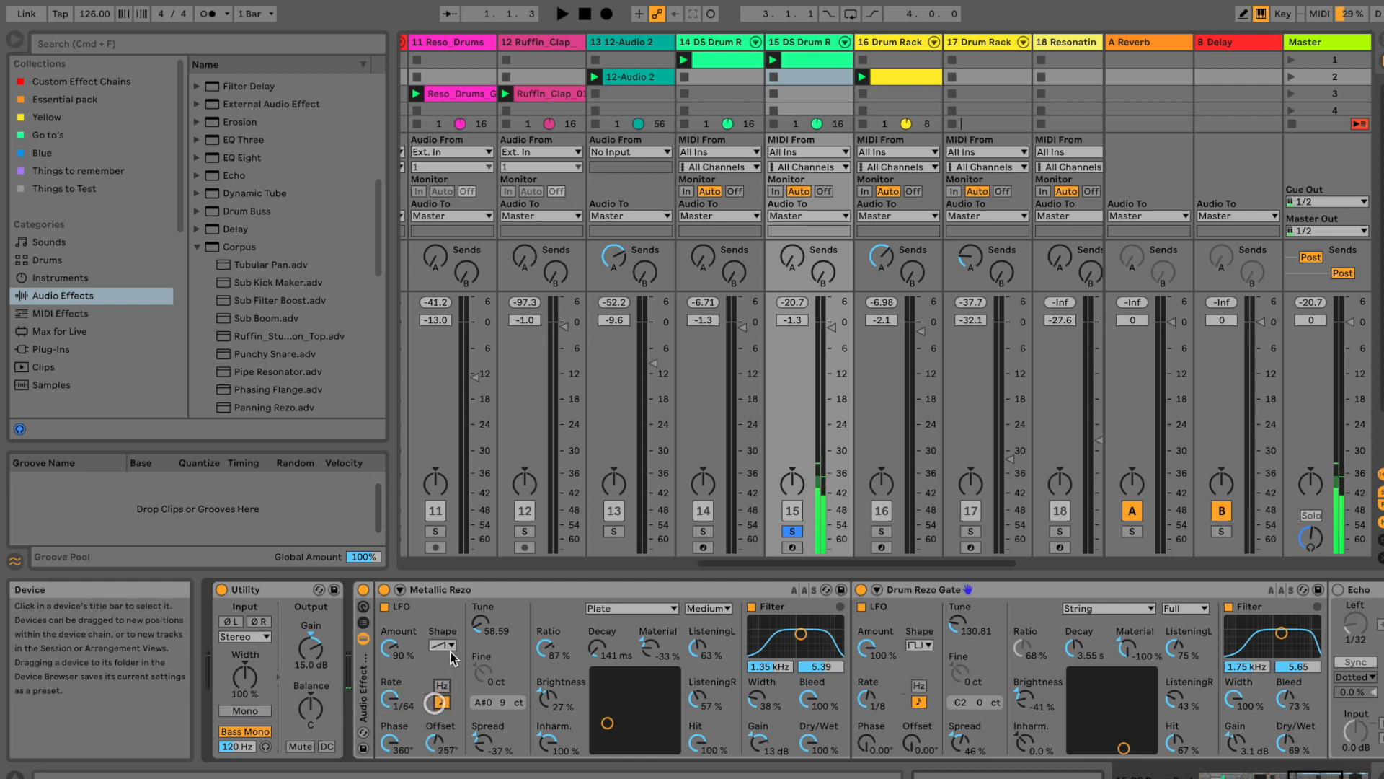
pyautogui.click(441, 645)
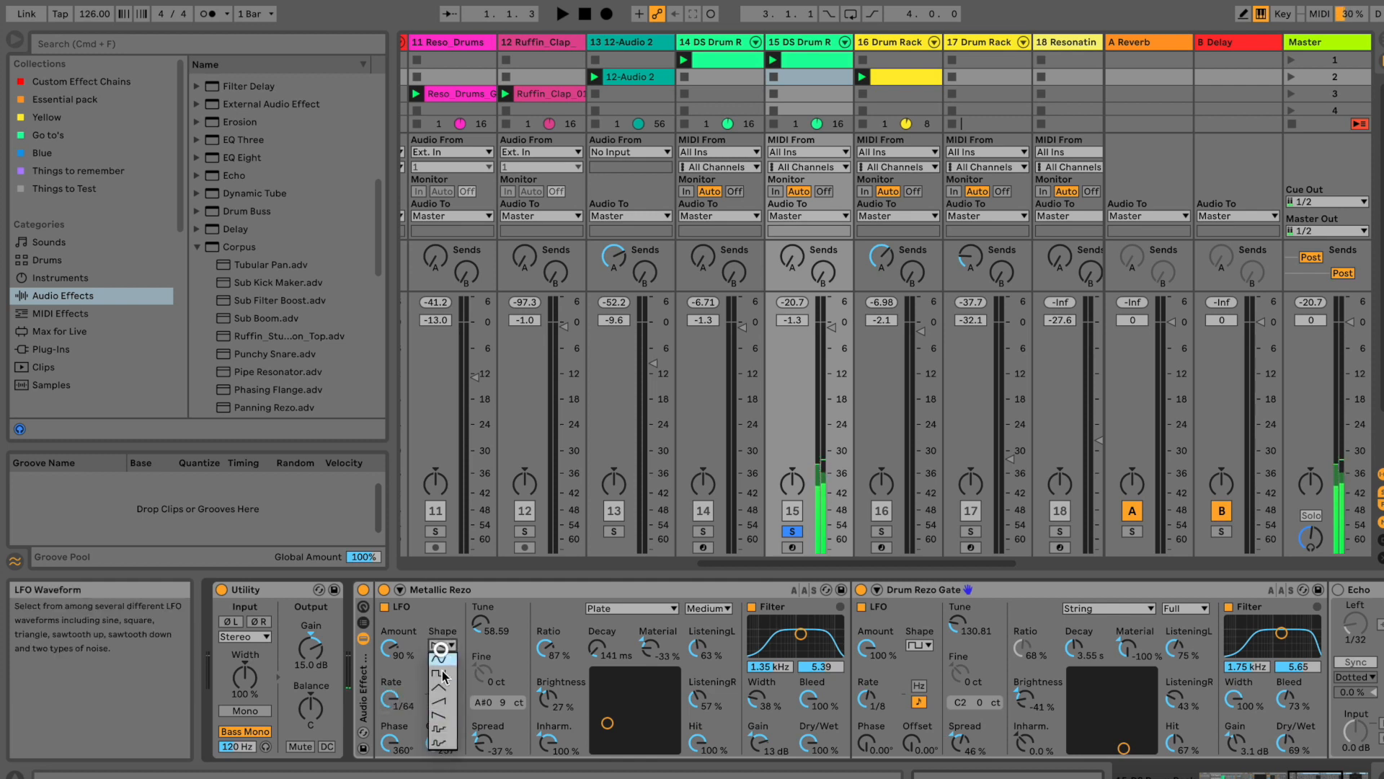
pyautogui.click(442, 741)
# On Metallic Rezo, set tune to 273.40 Hz, width to 45 %, bleed to 68 % and dry/wet to 67 %.
pyautogui.moveTo(478, 621); pyautogui.dragTo(479, 614)
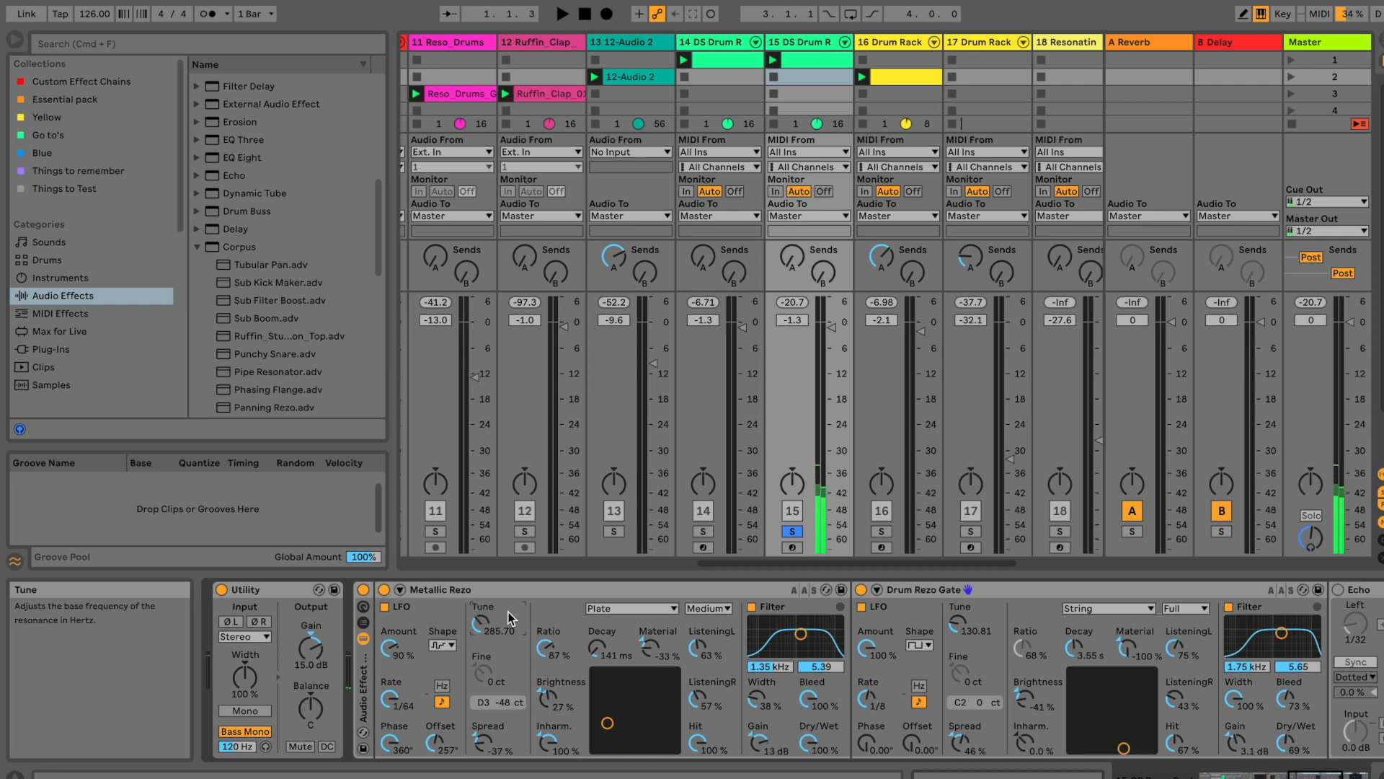
pyautogui.moveTo(488, 627); pyautogui.dragTo(488, 624)
pyautogui.moveTo(812, 746); pyautogui.dragTo(750, 693)
# Try lower tunings on Drum Rezo Gate and undo the tune change.
pyautogui.moveTo(957, 619); pyautogui.dragTo(958, 621)
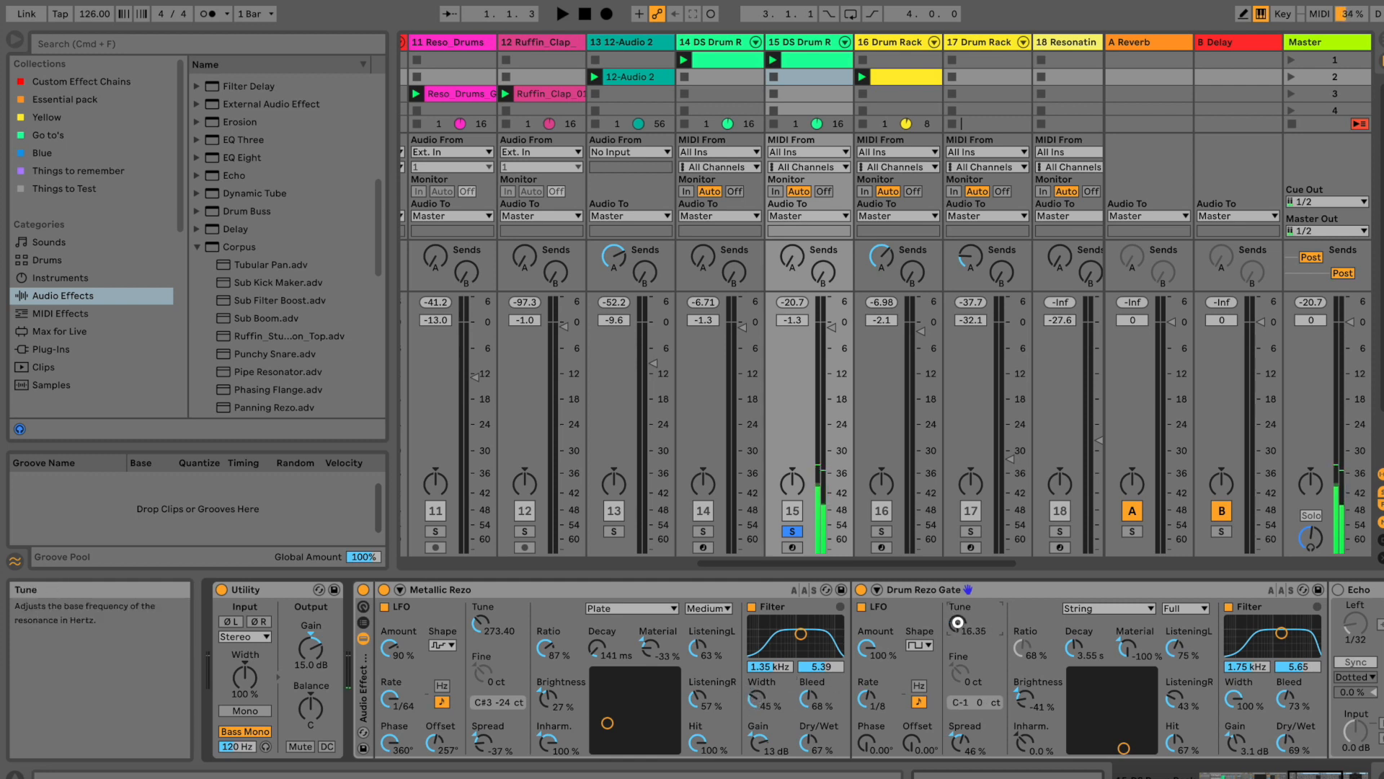
pyautogui.moveTo(957, 620); pyautogui.dragTo(957, 620)
pyautogui.press('super+z')
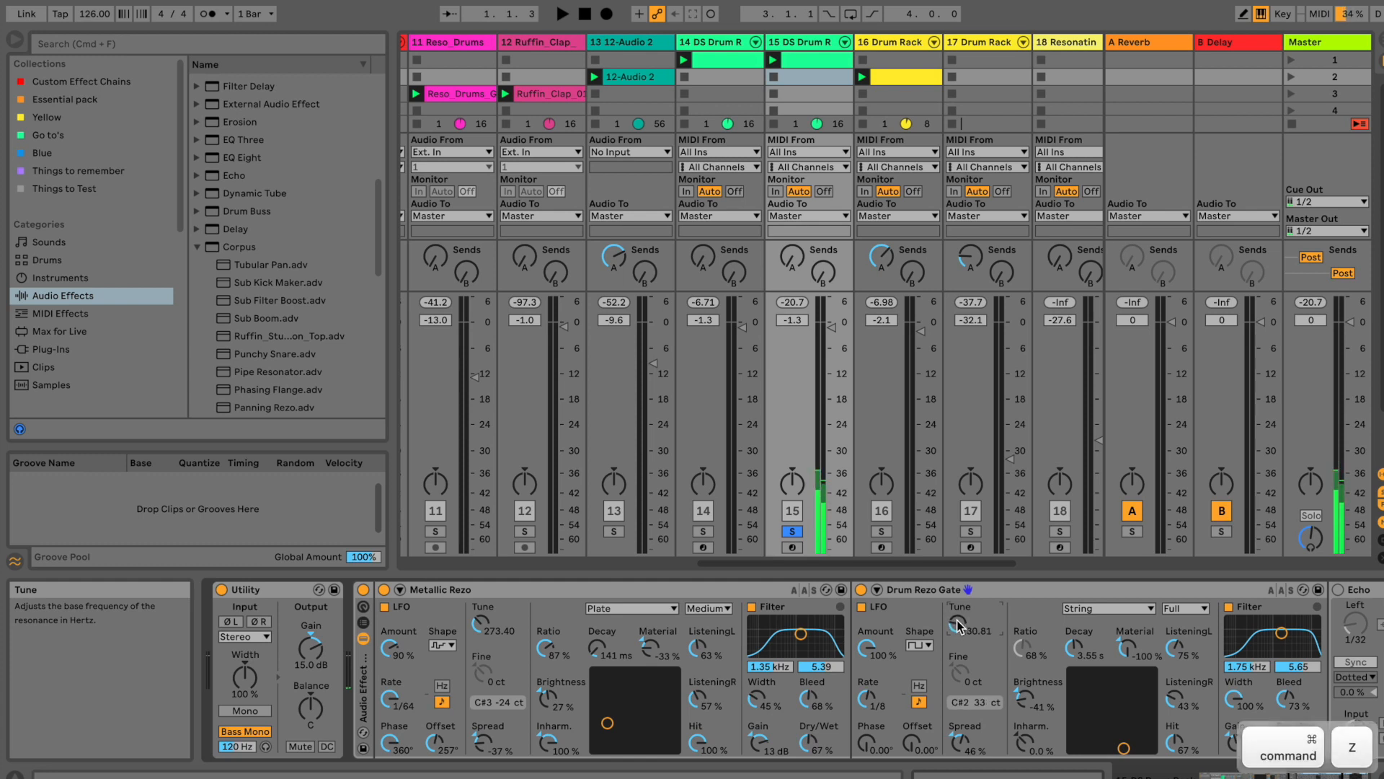
# Audition Membrane and Plate resonance on Drum Rezo Gate, settle on Pipe, and set decay to 493 ms and dry/wet to 86 %.
pyautogui.click(1150, 607)
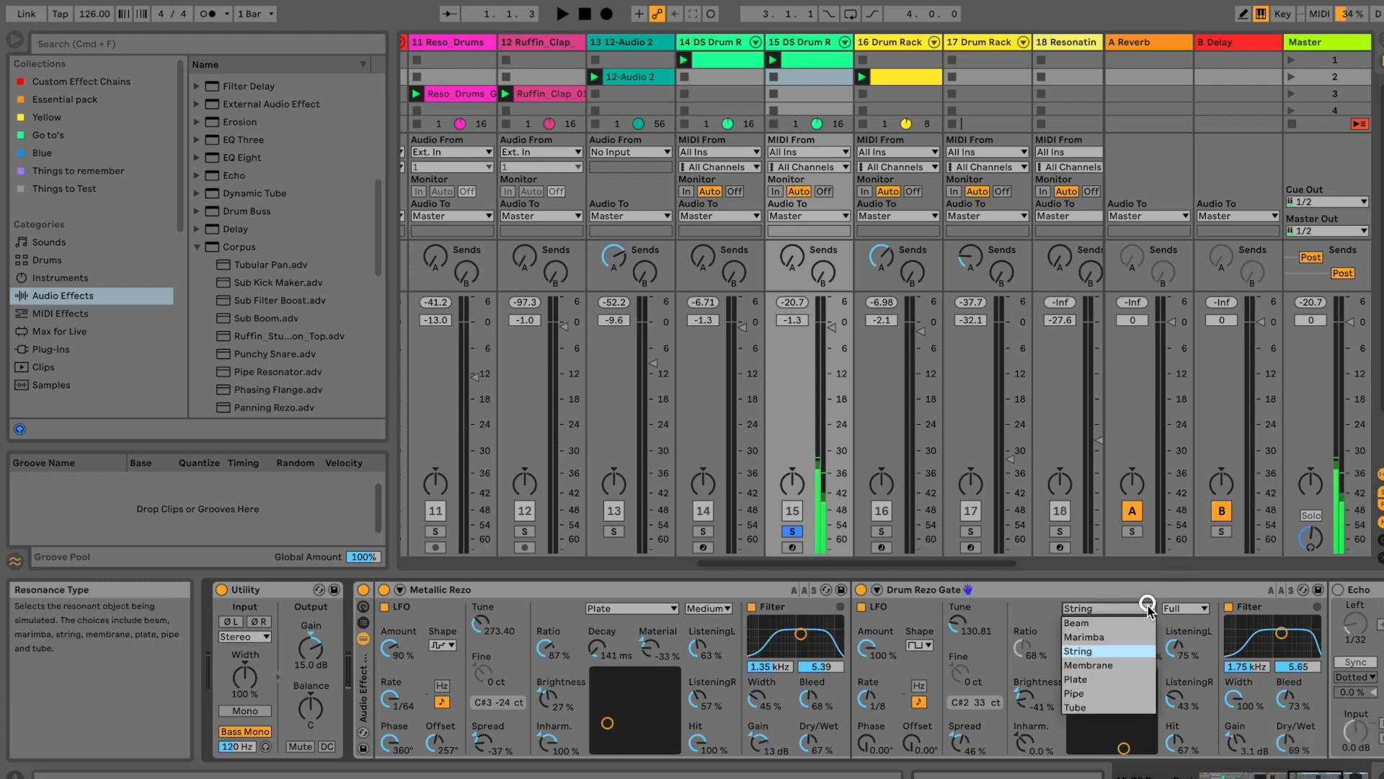
pyautogui.click(1110, 665)
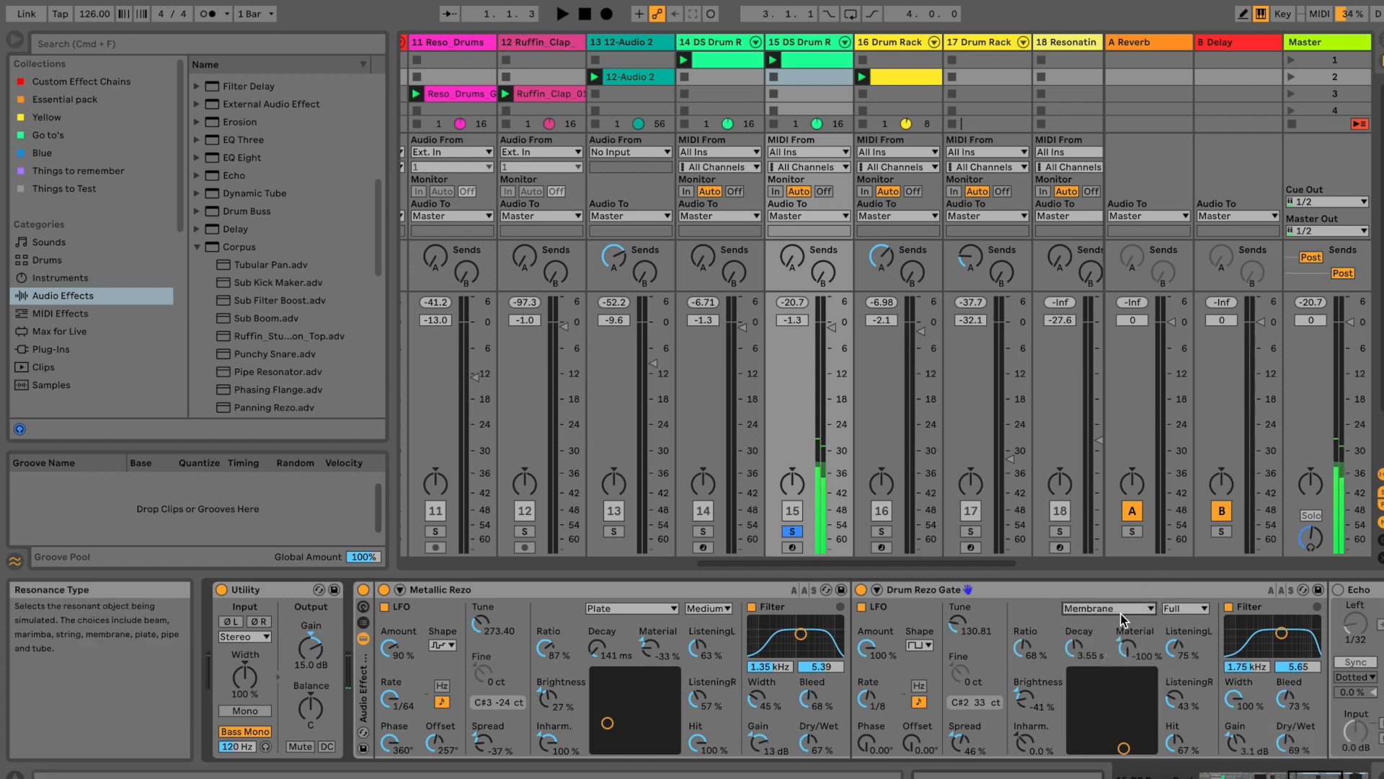
pyautogui.click(1108, 608)
pyautogui.click(1107, 679)
pyautogui.click(1107, 607)
pyautogui.click(1101, 692)
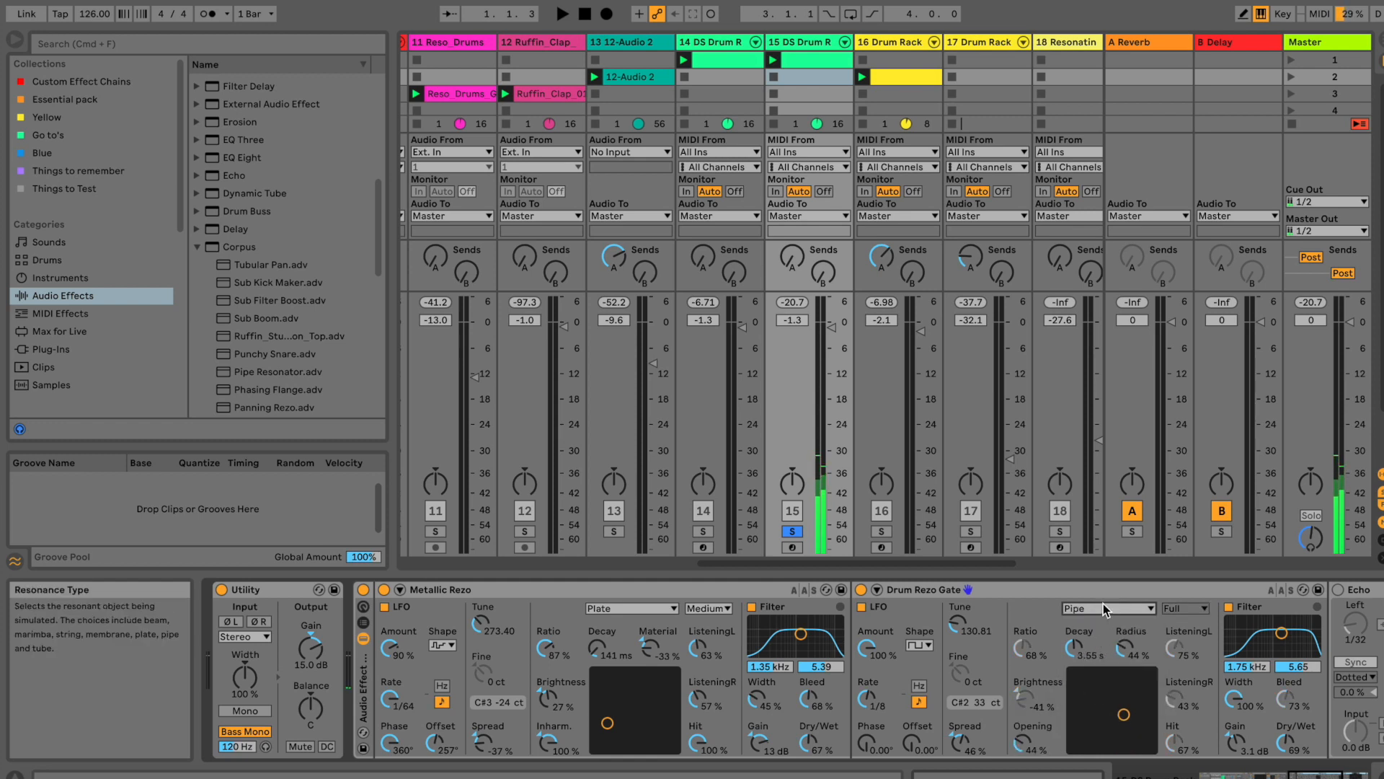
pyautogui.moveTo(1075, 644)
pyautogui.mouseDown()
pyautogui.moveTo(1076, 659)
pyautogui.moveTo(1076, 636)
pyautogui.mouseUp()
pyautogui.click(1324, 775)
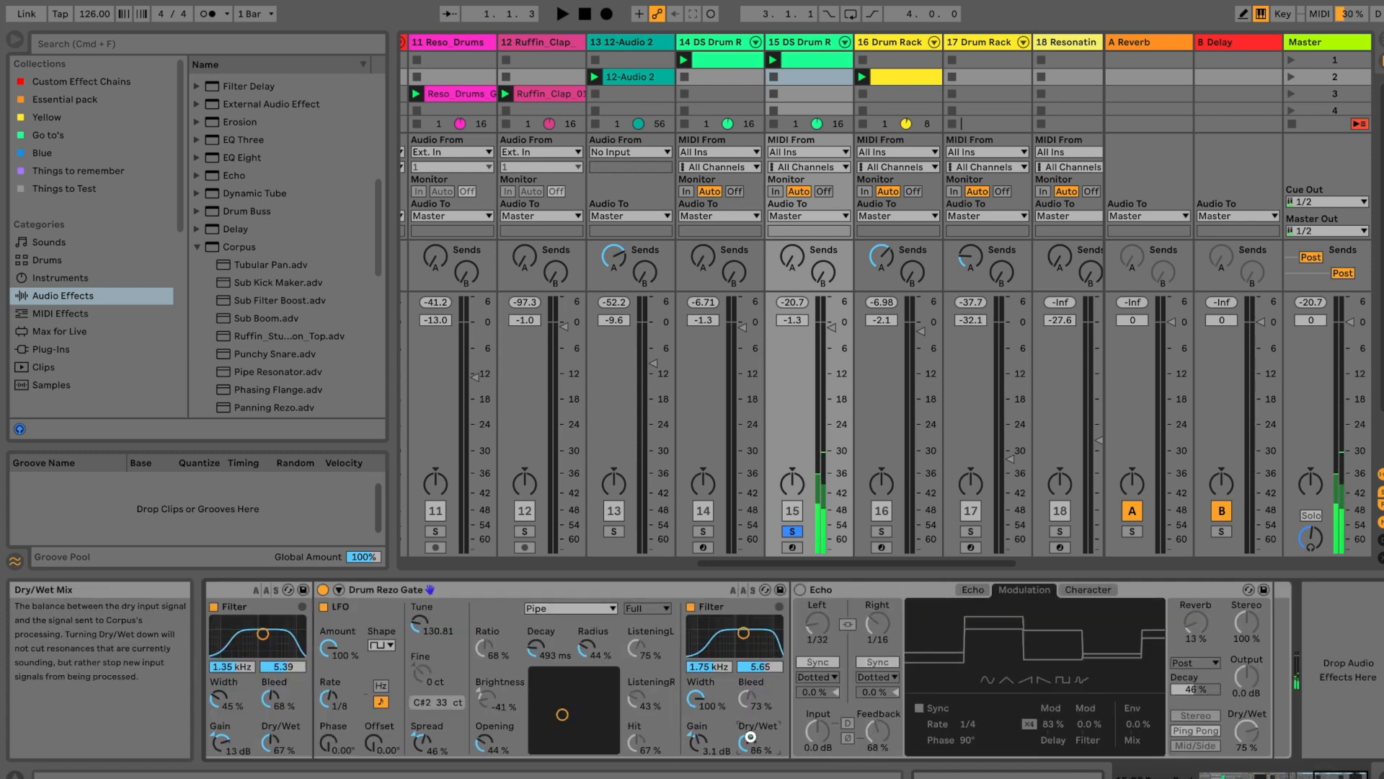
# Activate Echo with 68 % delay and 100 % filter modulation, 79 % dry/wet, 116 % stereo, 26 % reverb and 69 % reverb decay.
pyautogui.click(800, 592)
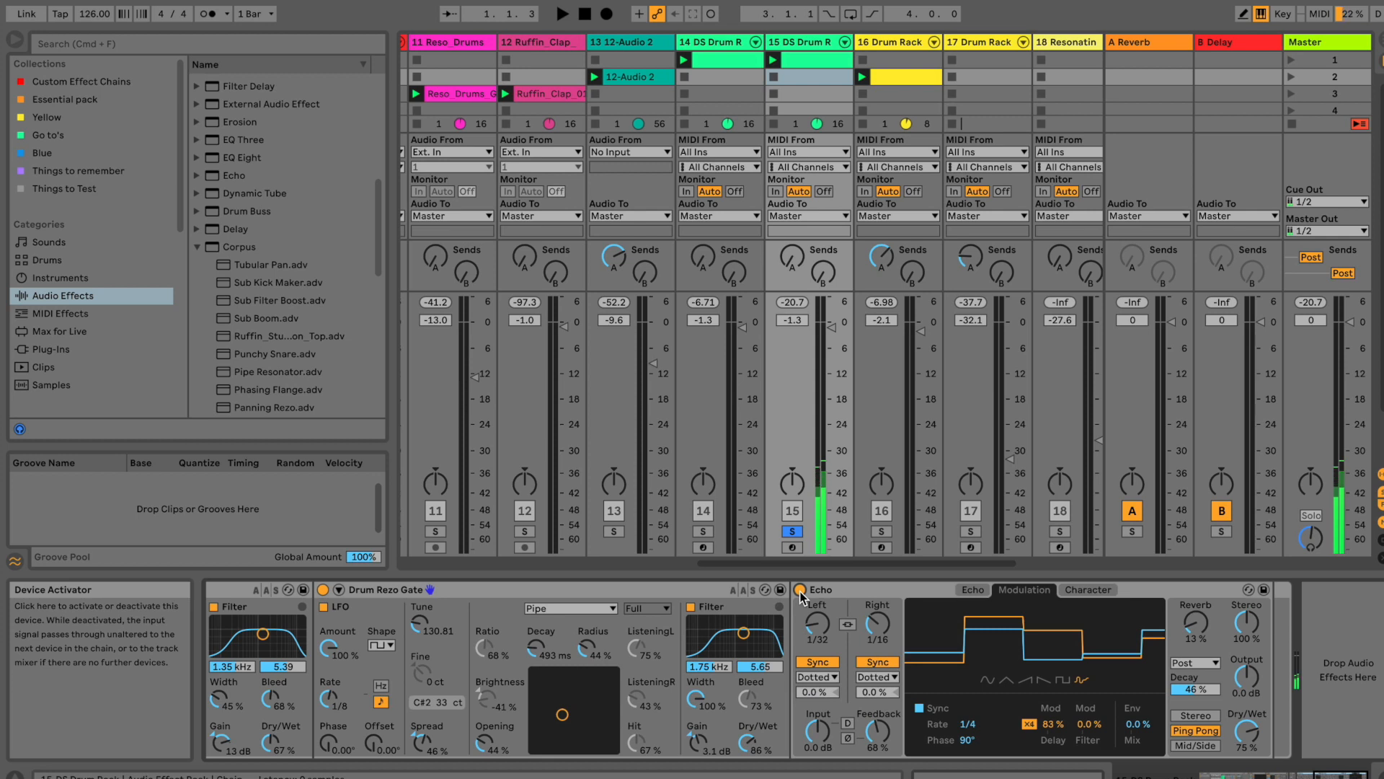
pyautogui.moveTo(1054, 726); pyautogui.dragTo(1055, 724)
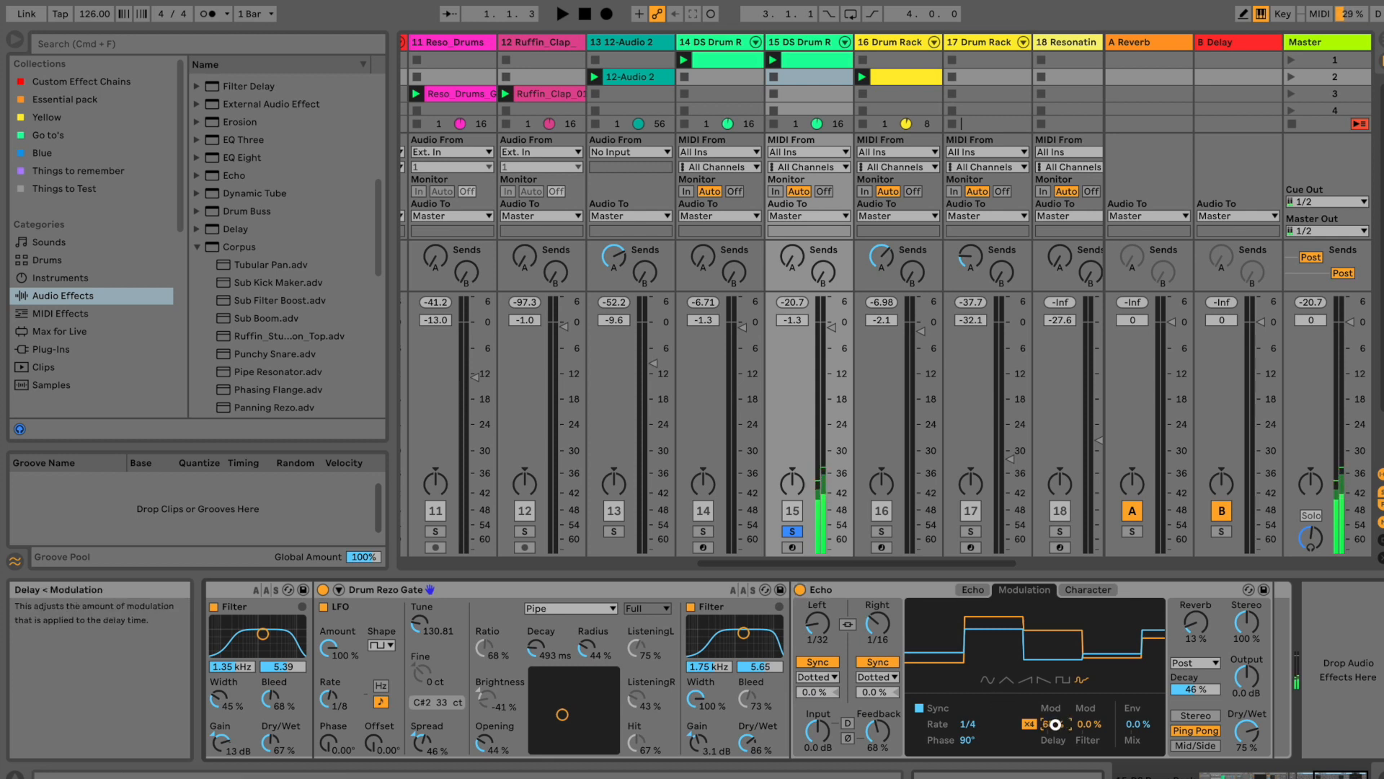
pyautogui.moveTo(1101, 725); pyautogui.dragTo(1099, 718)
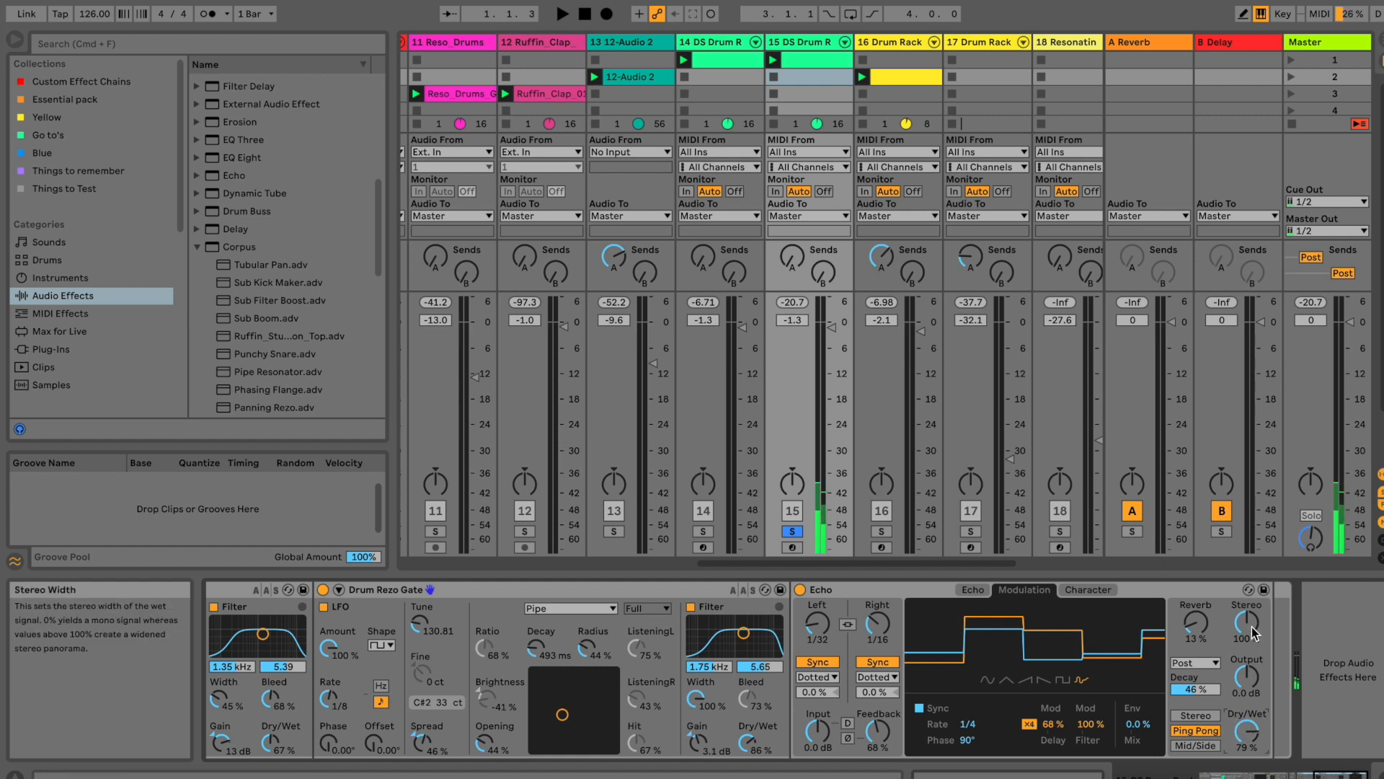
pyautogui.moveTo(1250, 624); pyautogui.dragTo(1251, 620)
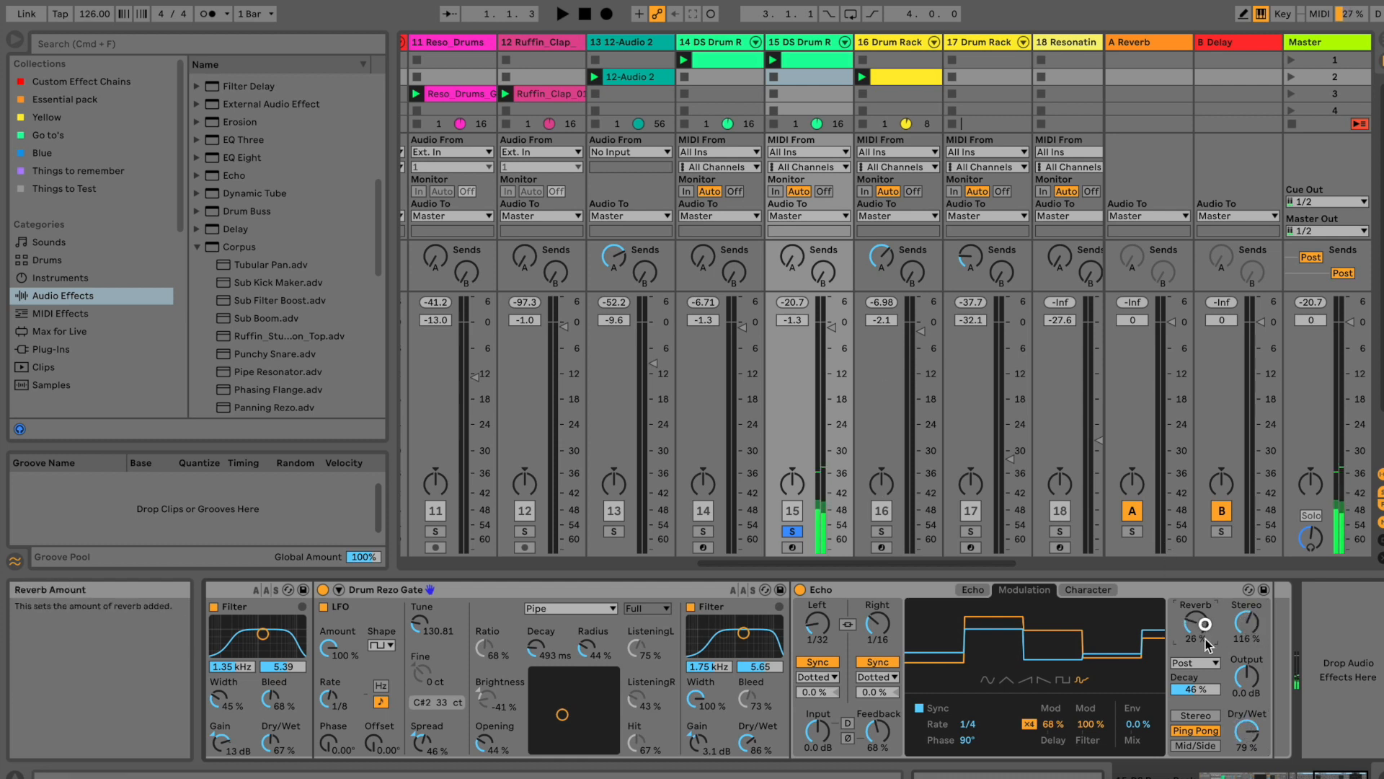
pyautogui.moveTo(1203, 691); pyautogui.dragTo(1202, 693)
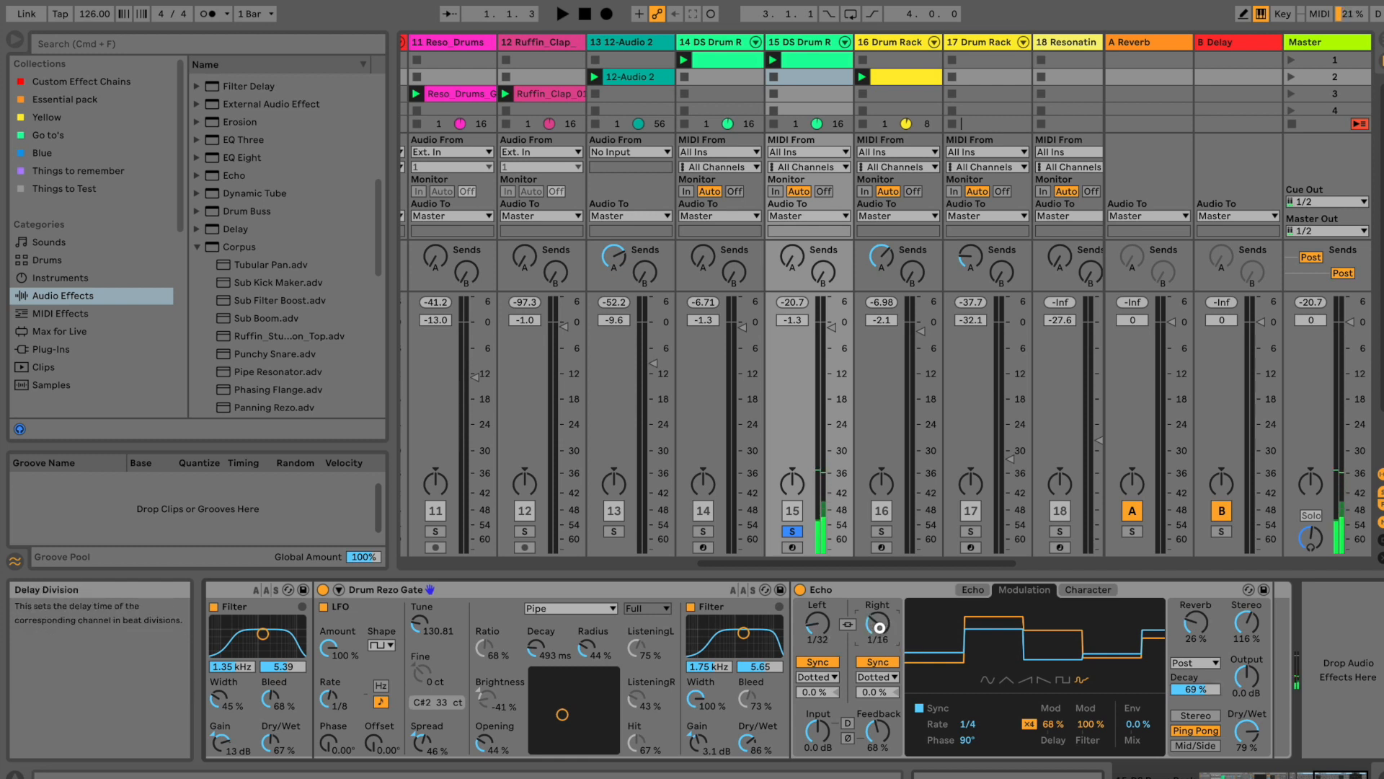
# Compare Echo with its filter off, then shape the filter to HP 73.6 Hz, Res 0.17 and LP 947 Hz, Res 0.18.
pyautogui.click(966, 592)
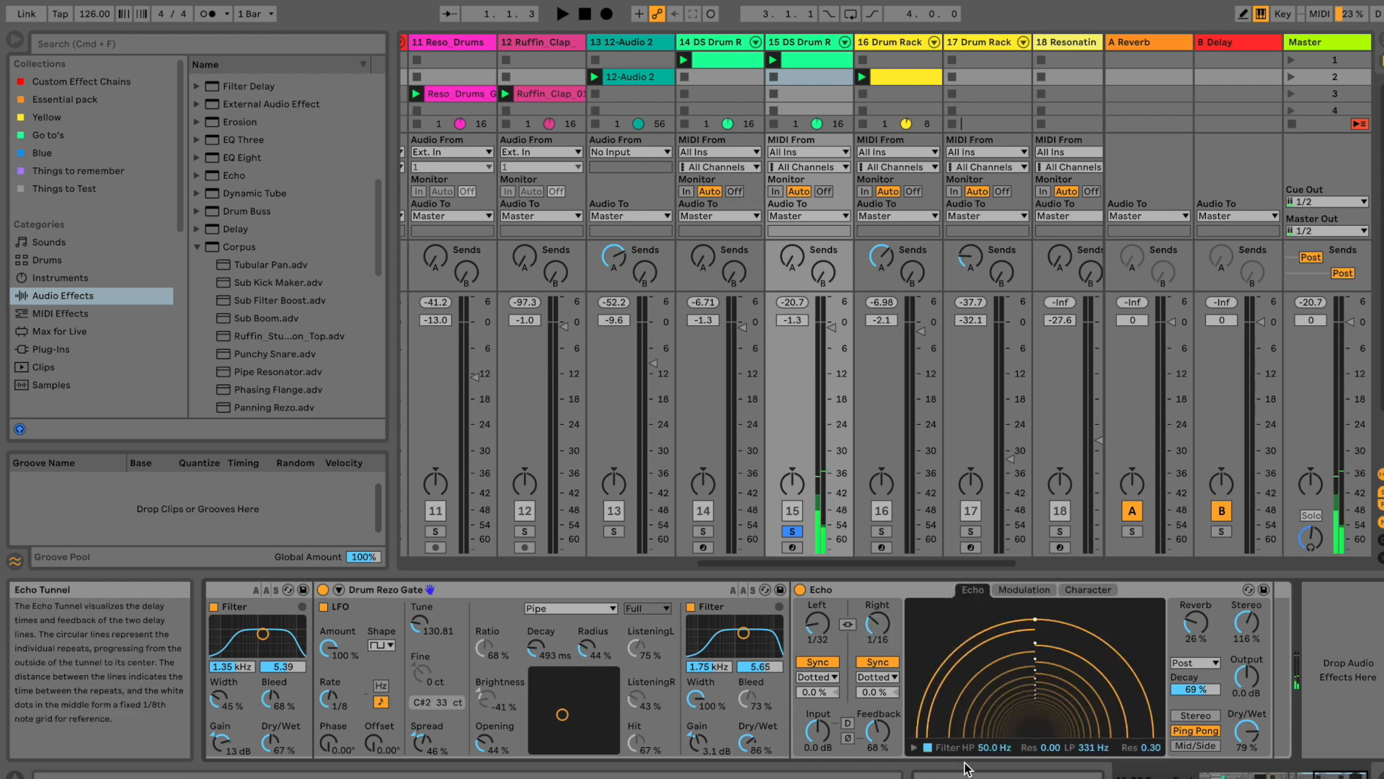
pyautogui.click(931, 749)
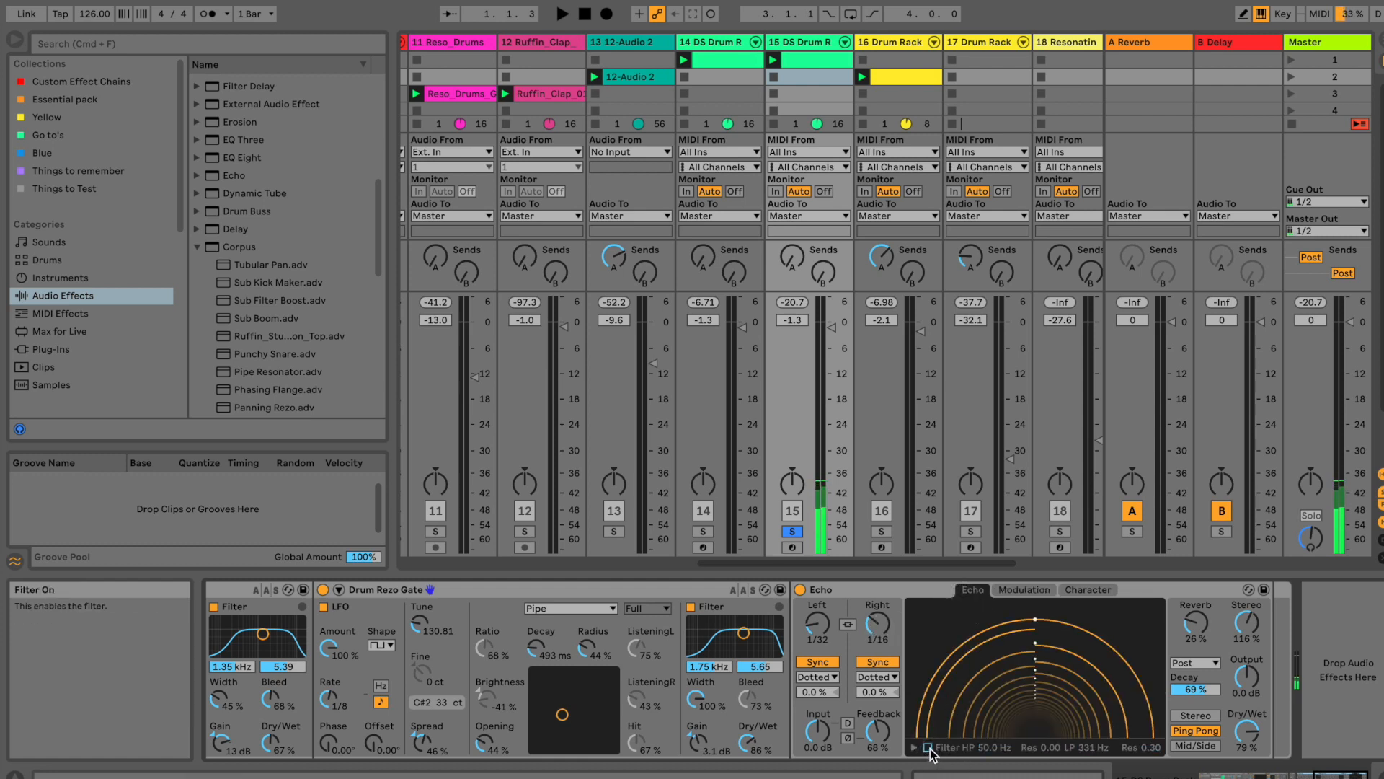
pyautogui.click(914, 748)
pyautogui.moveTo(1009, 693)
pyautogui.mouseDown()
pyautogui.moveTo(1108, 696)
pyautogui.moveTo(1019, 707)
pyautogui.mouseUp()
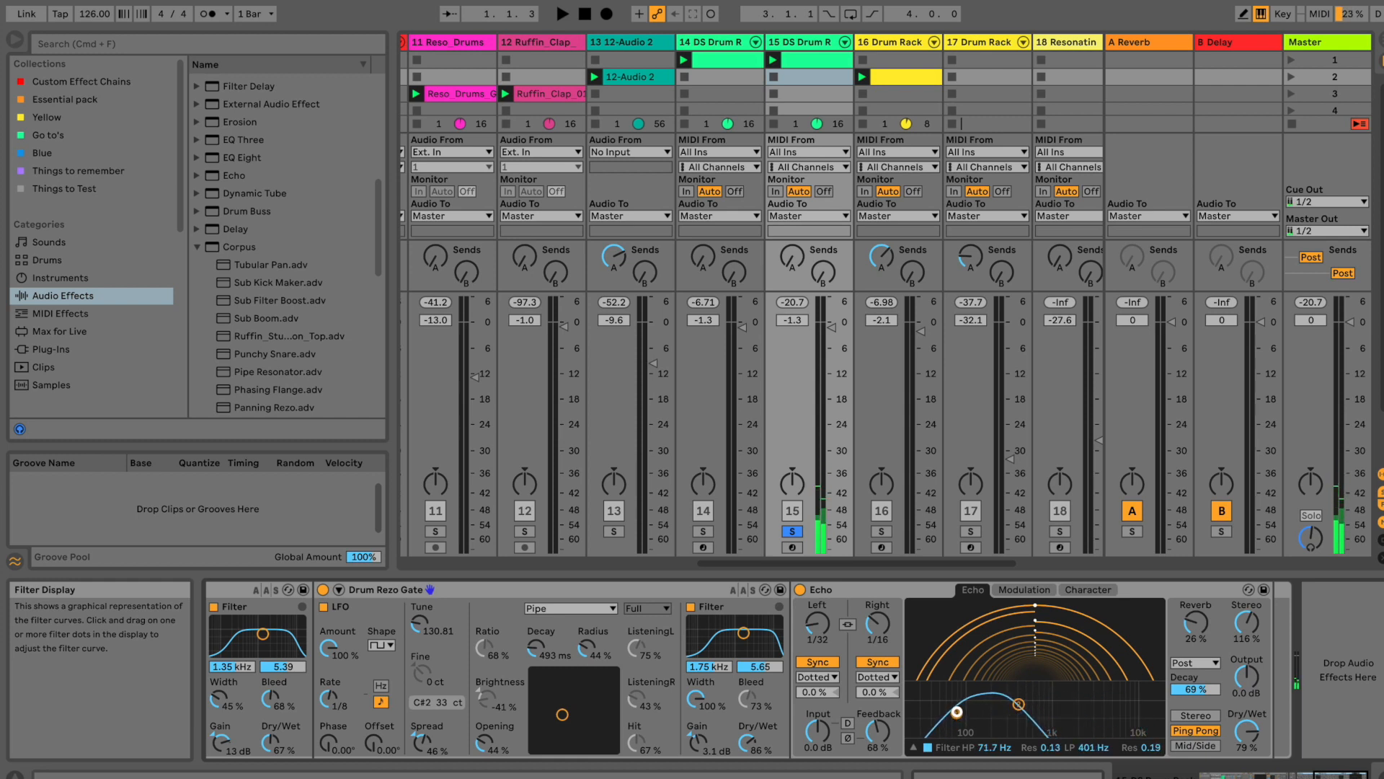
pyautogui.moveTo(1016, 704); pyautogui.dragTo(1049, 704)
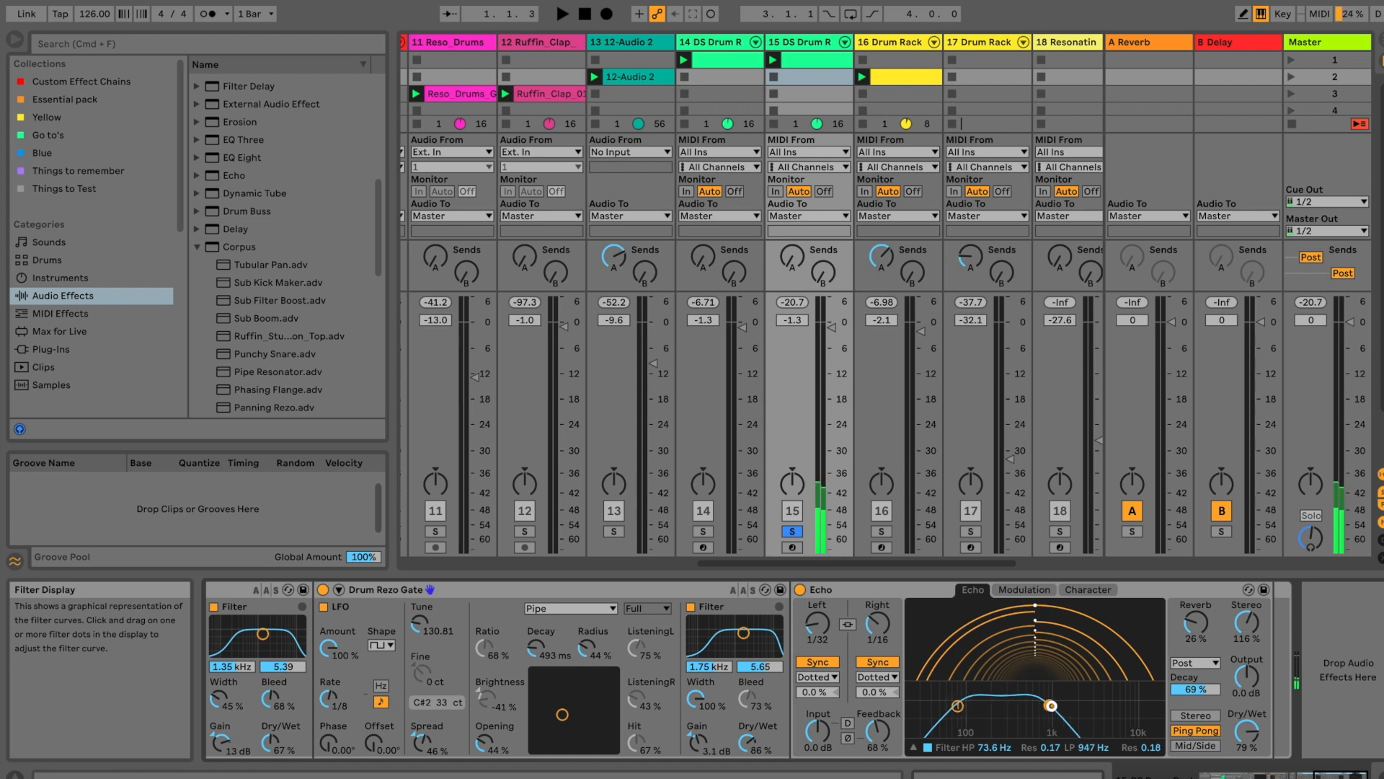
# Enable Echo's Noise at 21 % amount and 32 % morph, disable Repitch, and set dry/wet to 81 %.
pyautogui.click(1027, 589)
pyautogui.click(1105, 590)
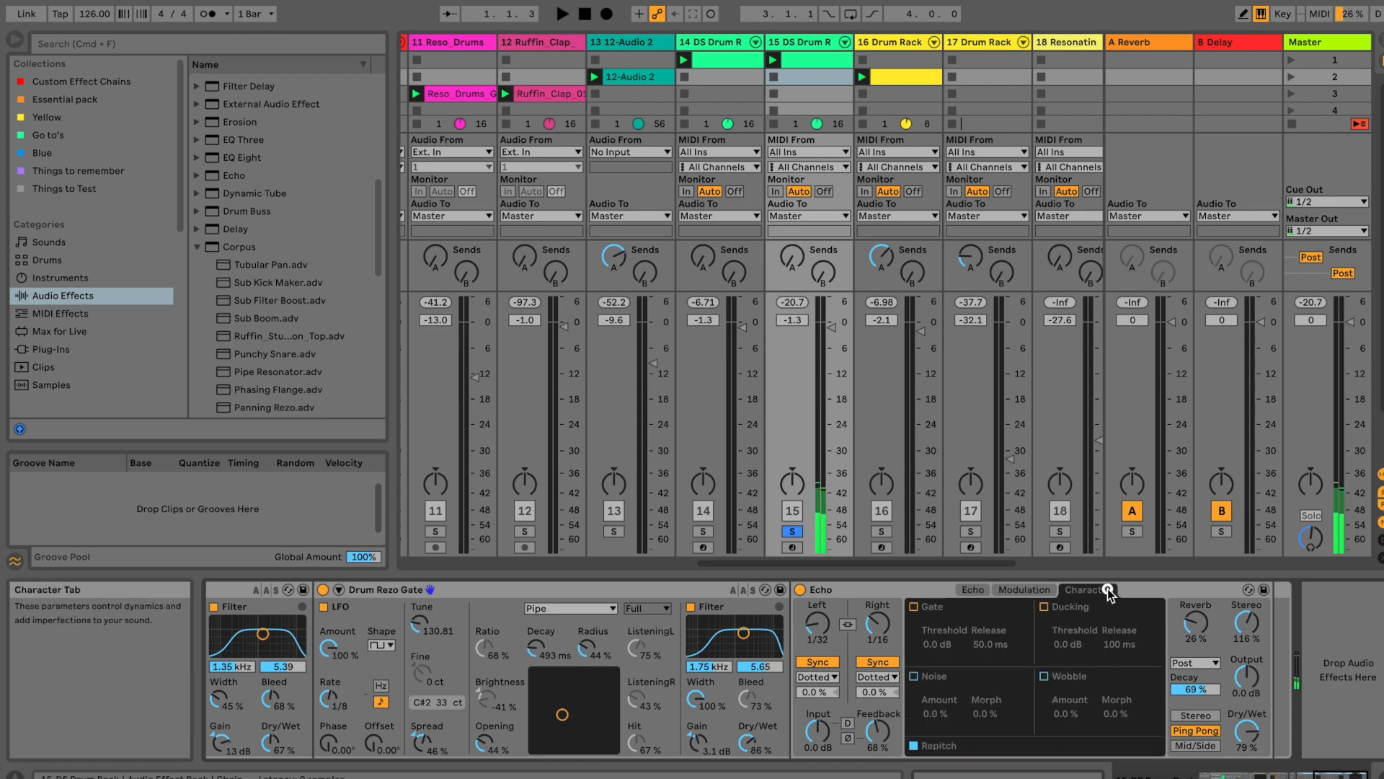
pyautogui.click(913, 676)
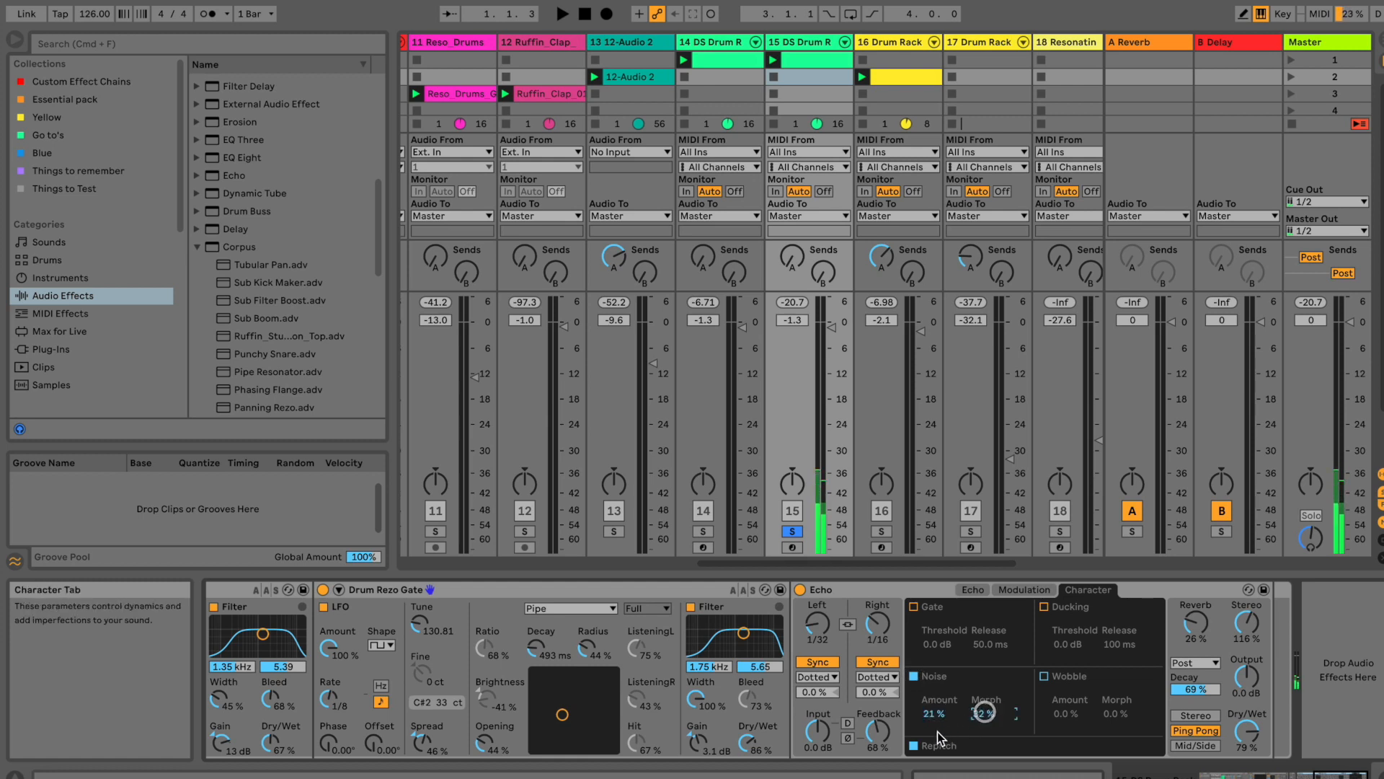
pyautogui.moveTo(1246, 738); pyautogui.dragTo(1246, 736)
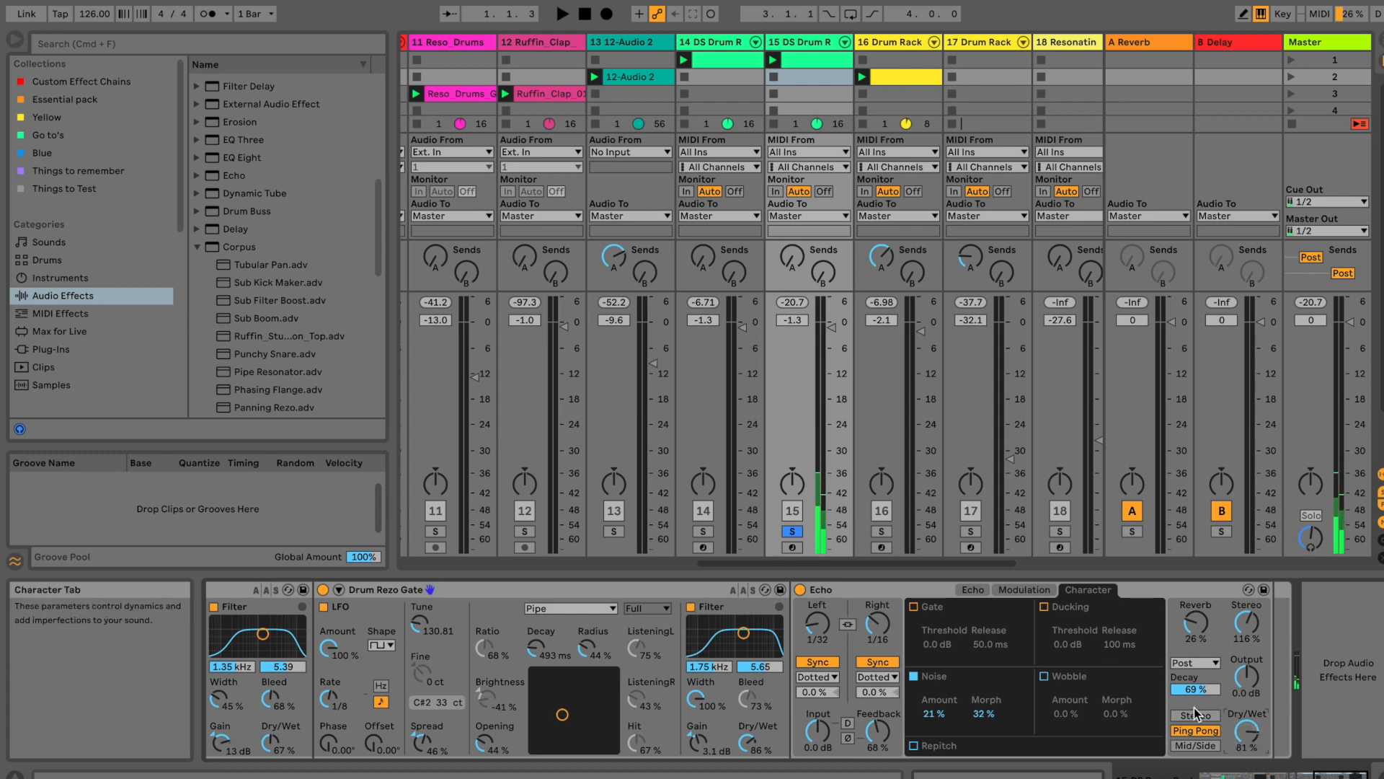
pyautogui.click(1282, 772)
pyautogui.moveTo(1282, 773); pyautogui.dragTo(1170, 767)
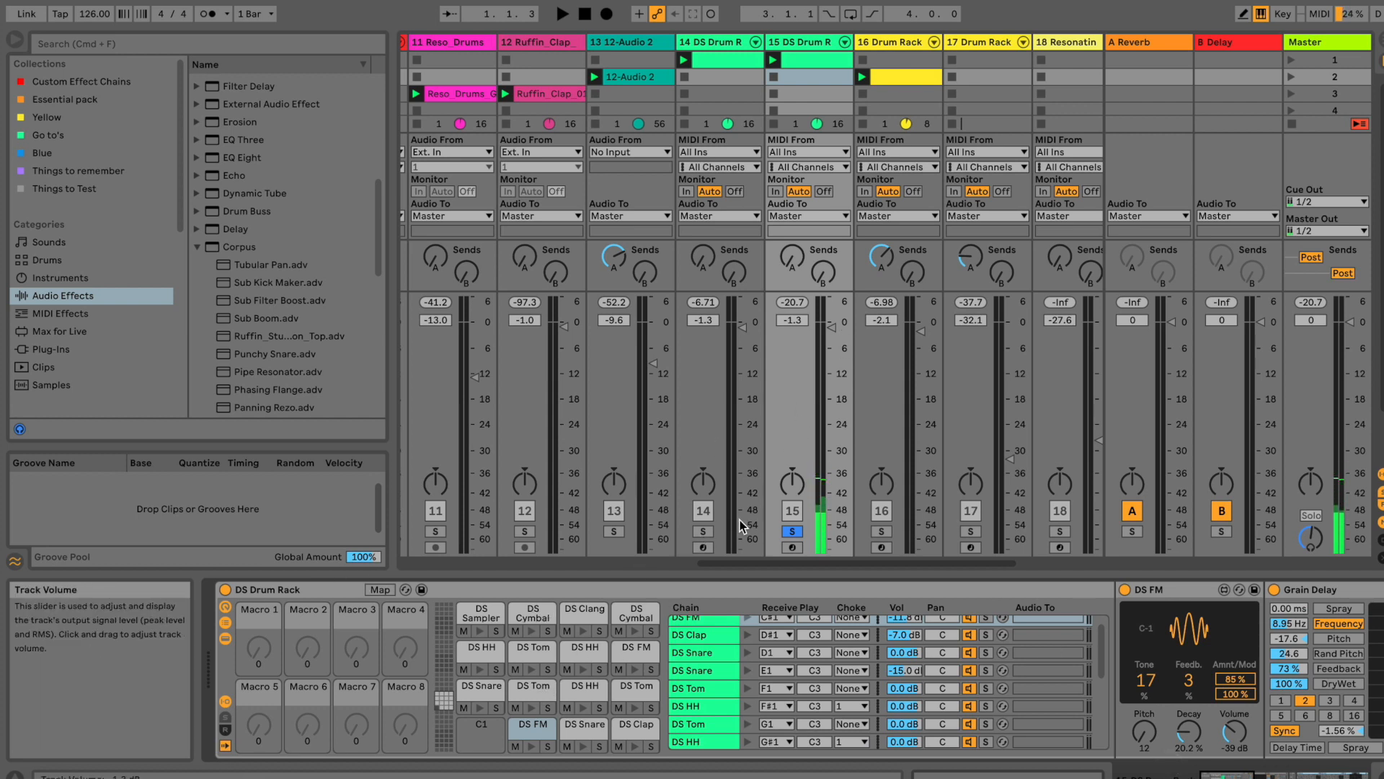
# Start playback, balance track 15 in the full mix with solo off, raise its send A, and set its volume to -5.0 dB.
pyautogui.press('space')
pyautogui.moveTo(827, 336); pyautogui.dragTo(826, 351)
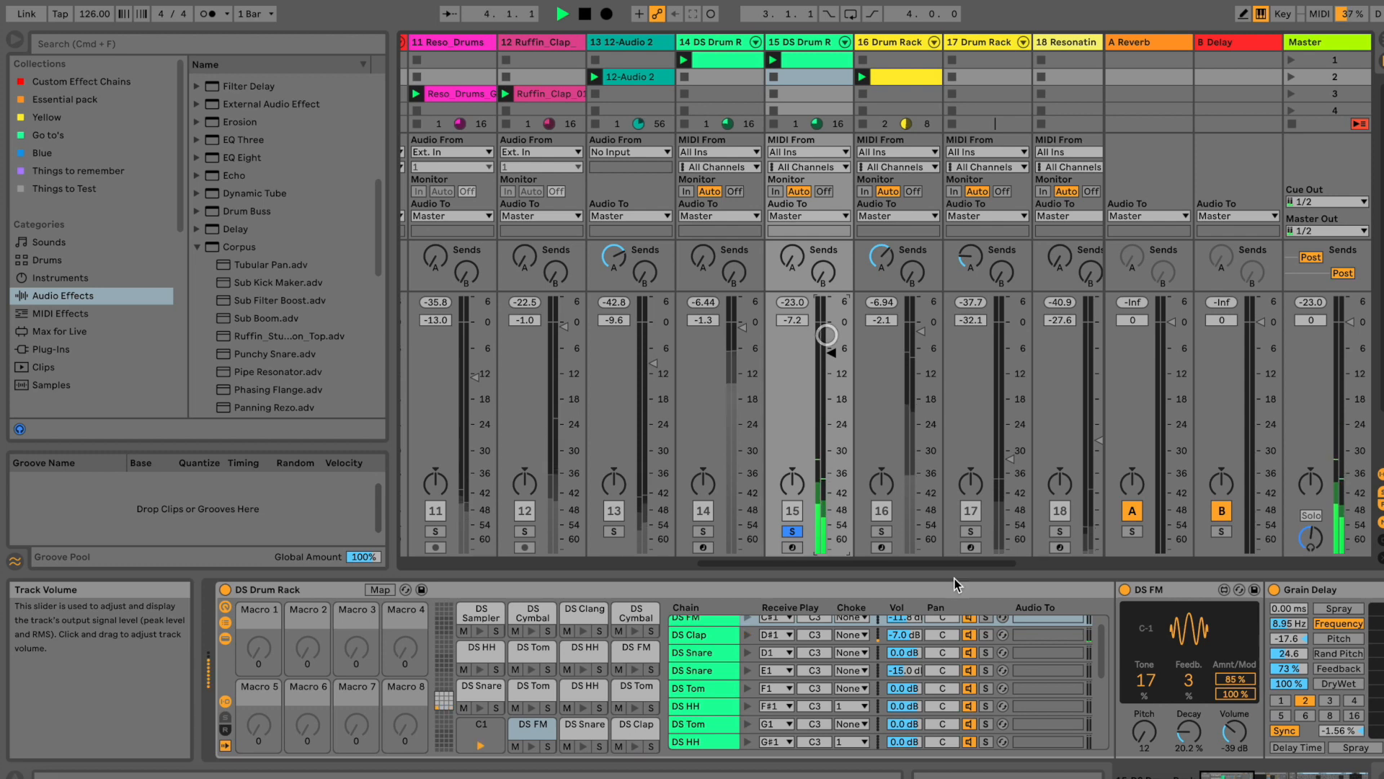
# Compare the mix with track 15's Corpus and Echo effect rack bypassed and active, raising the system volume to hear the difference.
pyautogui.click(1255, 773)
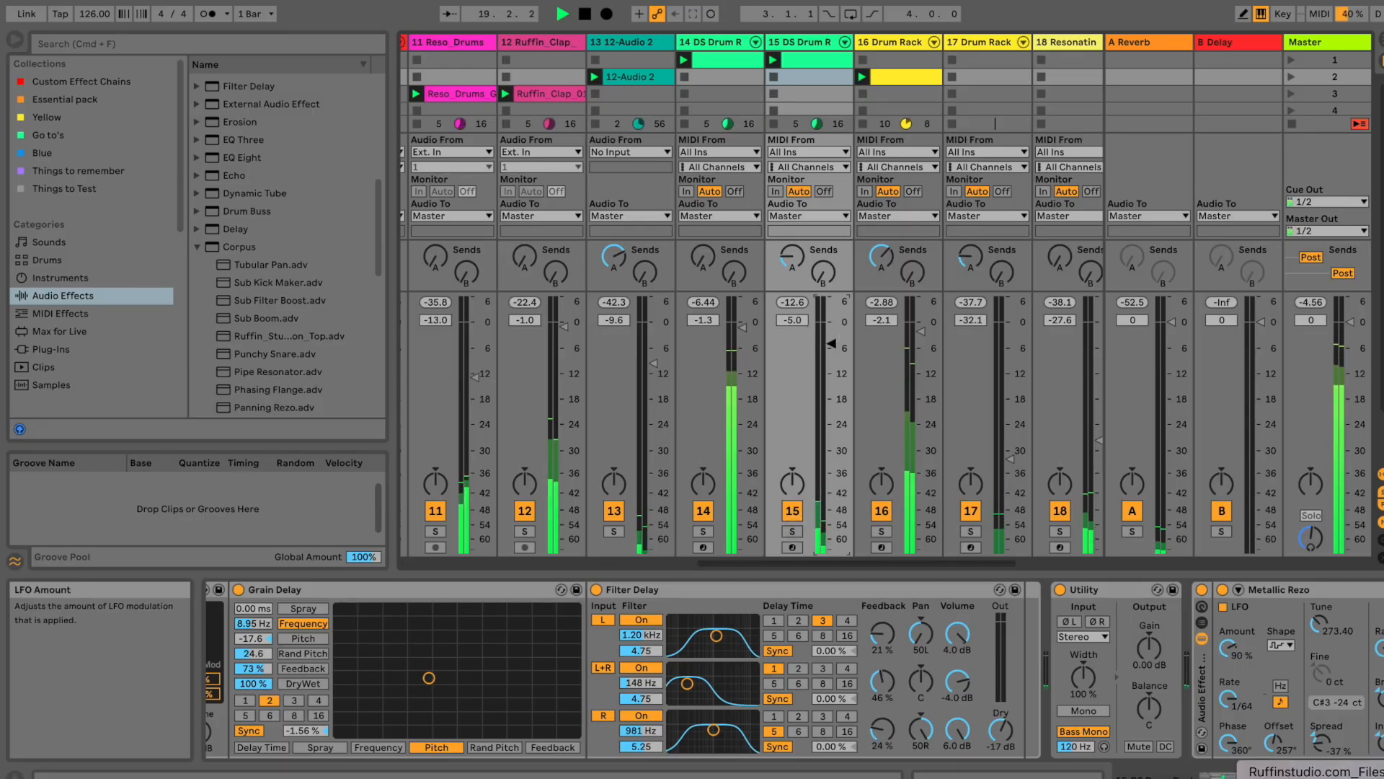
pyautogui.click(1327, 775)
pyautogui.click(1290, 774)
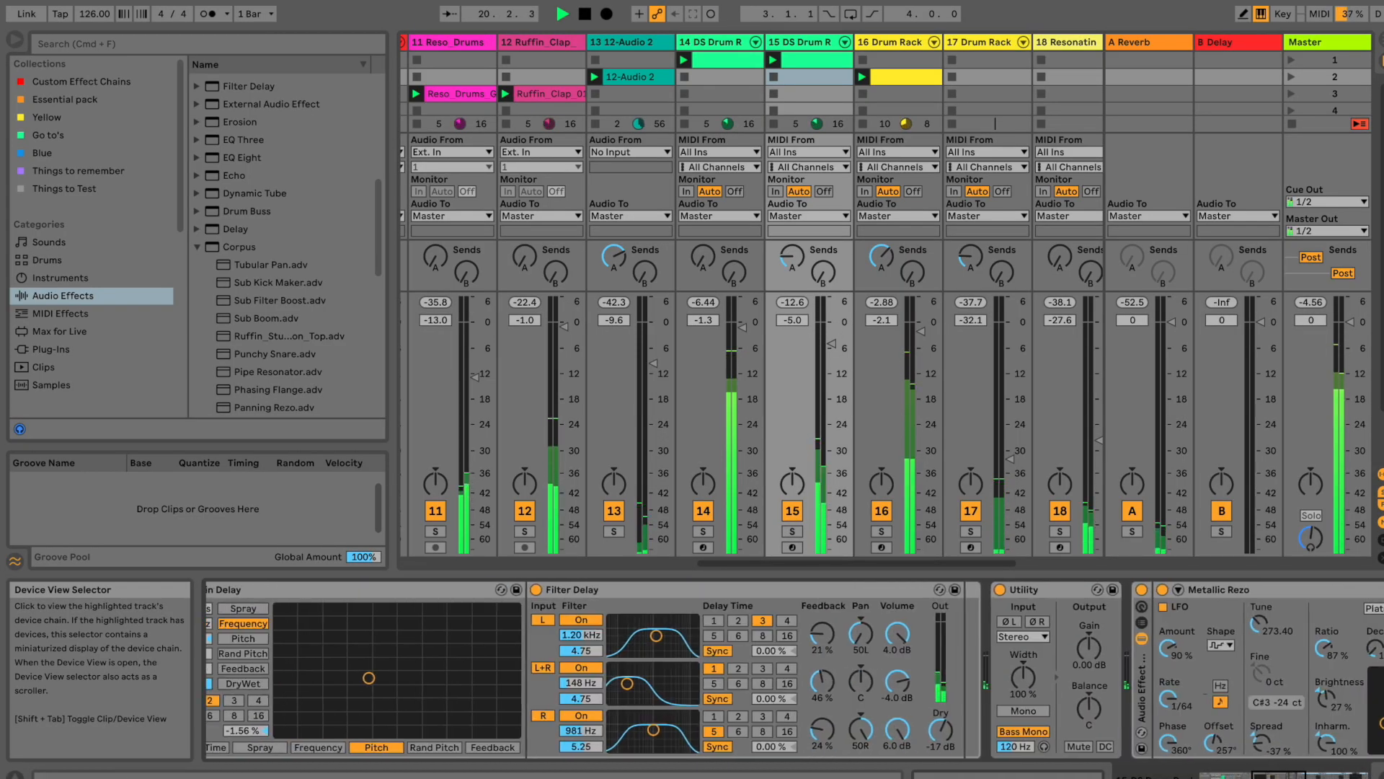
pyautogui.click(1181, 589)
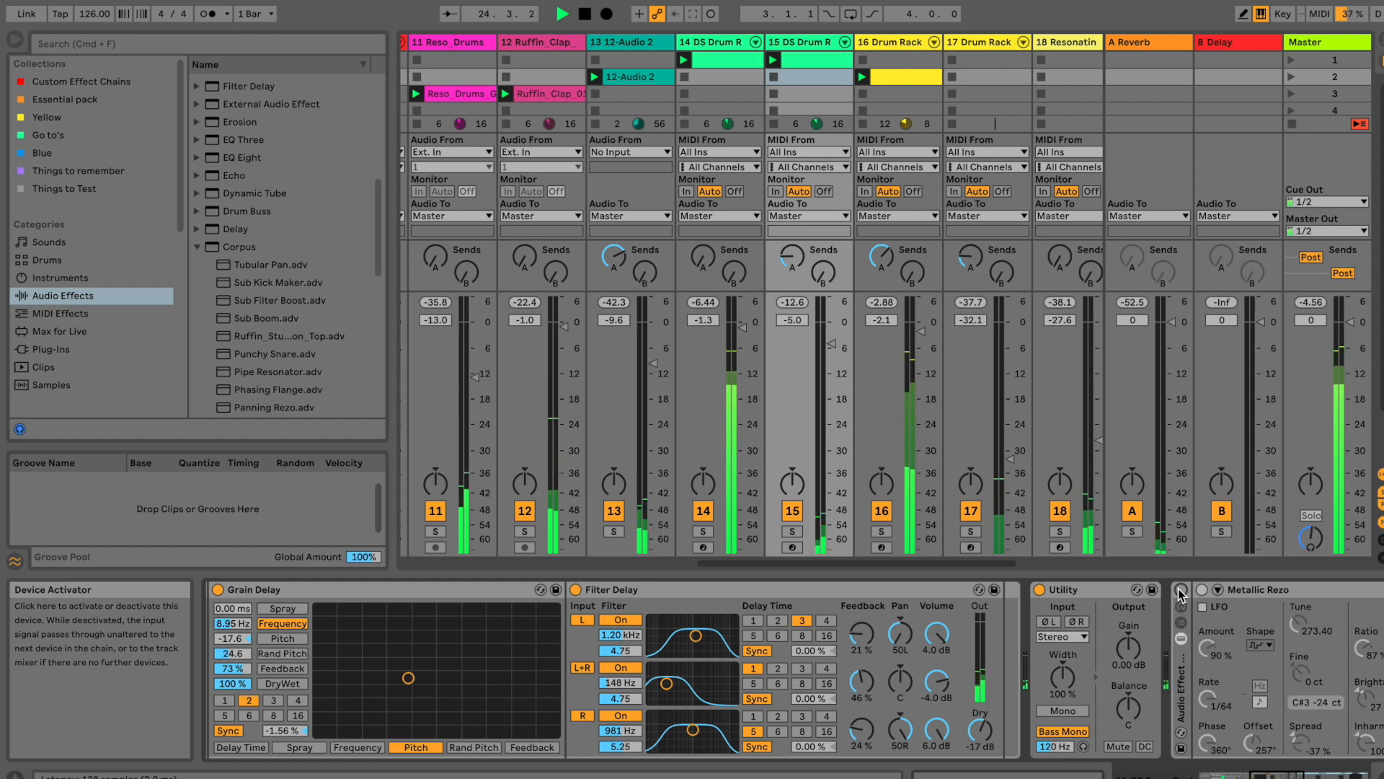
pyautogui.press('XF86AudioRaiseVolume')
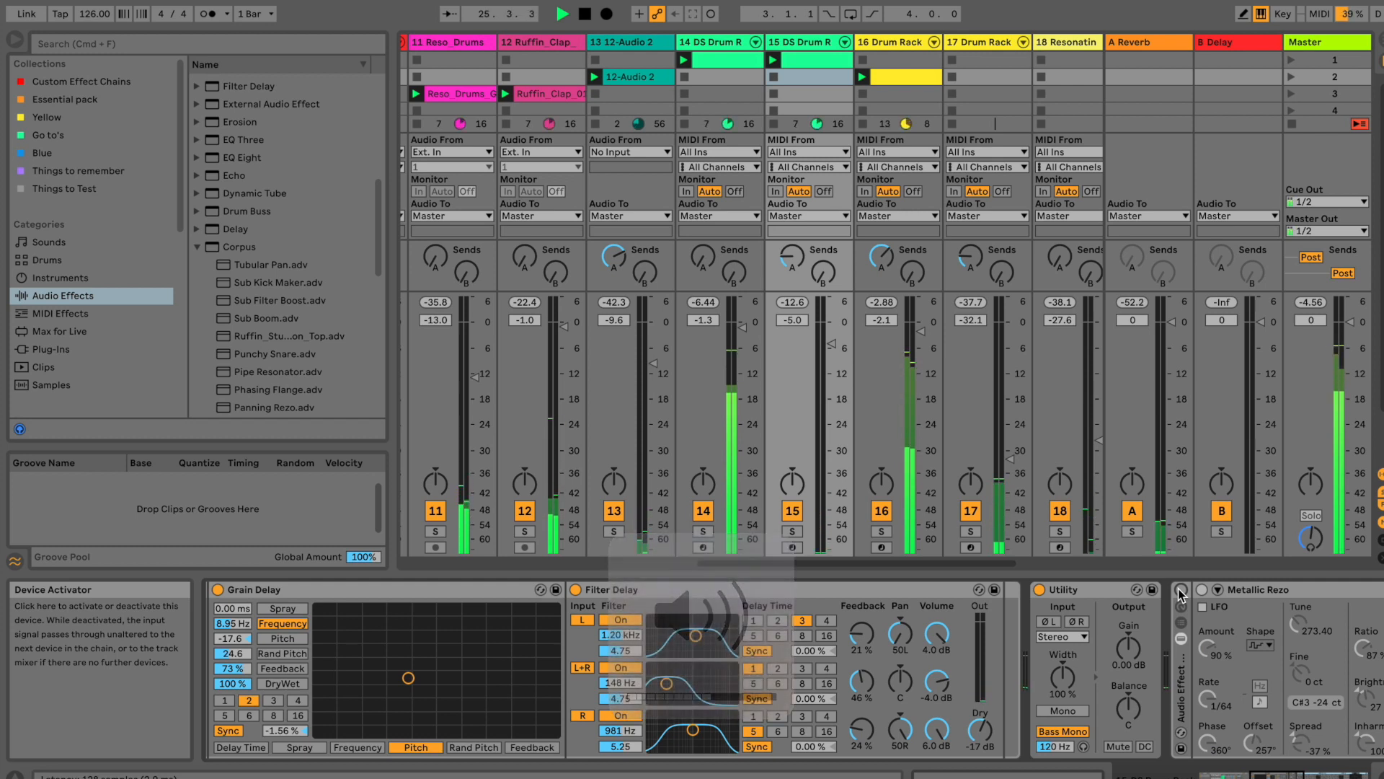
pyautogui.press('XF86AudioRaiseVolume')
pyautogui.press('XF86AudioRaiseVolume')
pyautogui.press('XF86AudioRaiseVolume')
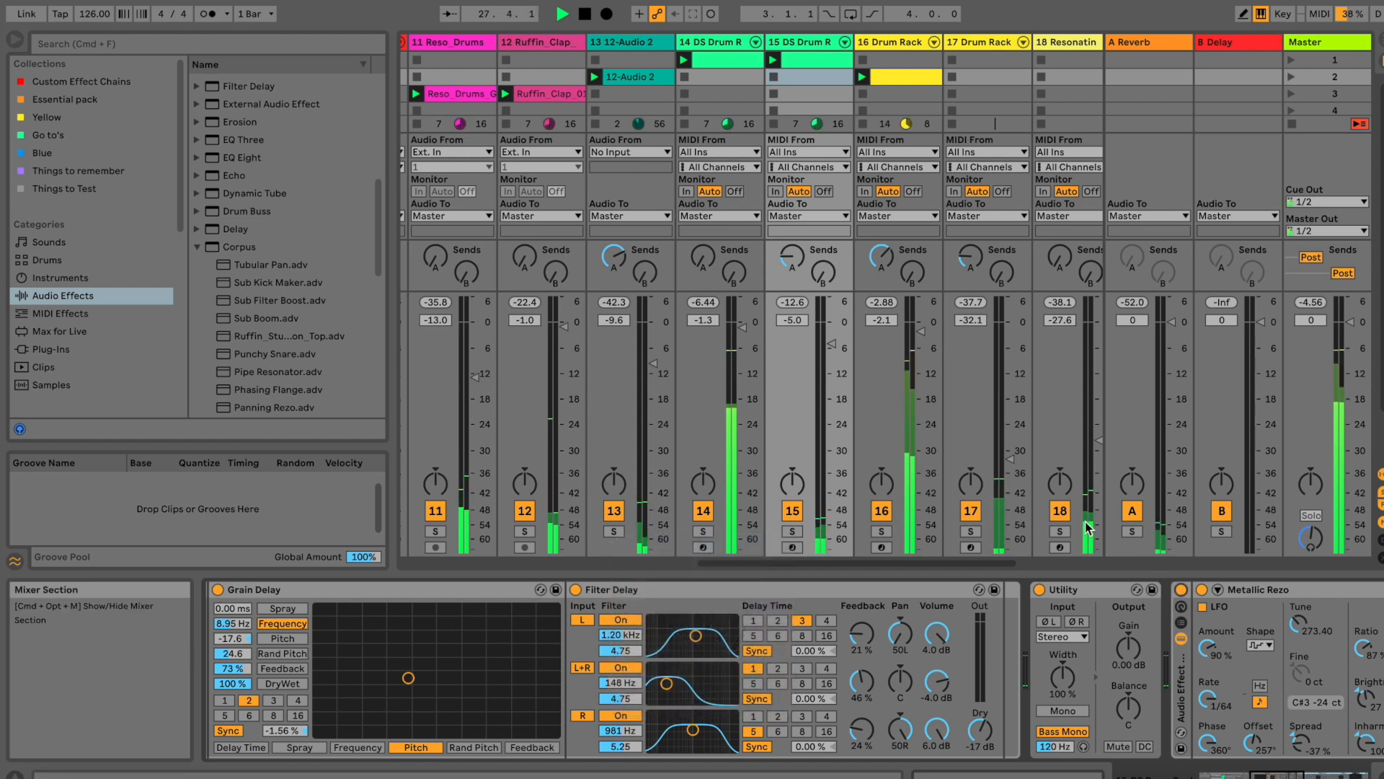
# Try Utility after Echo with 2.22 dB gain, stop playback, and delete that Utility from the chain.
pyautogui.click(1081, 589)
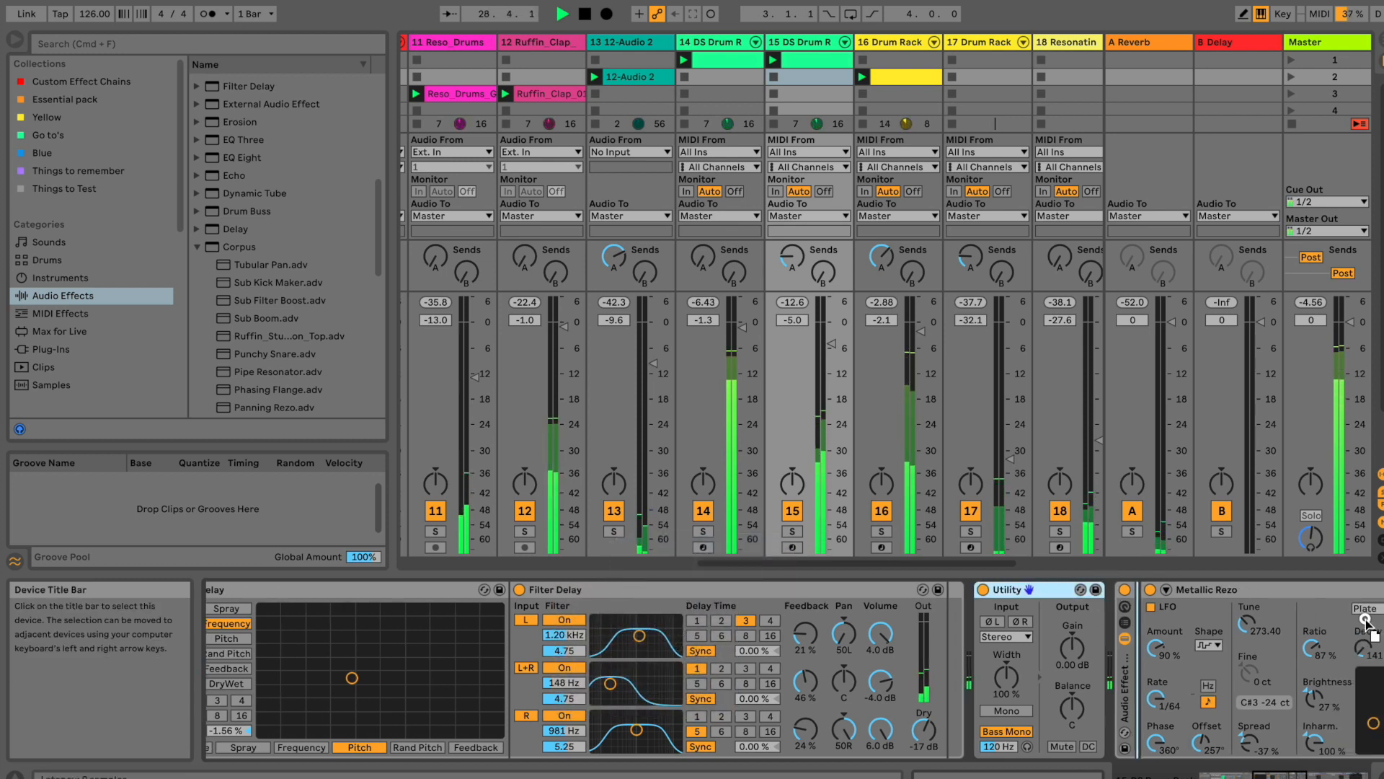
pyautogui.moveTo(1381, 620); pyautogui.dragTo(1247, 660)
pyautogui.press('space')
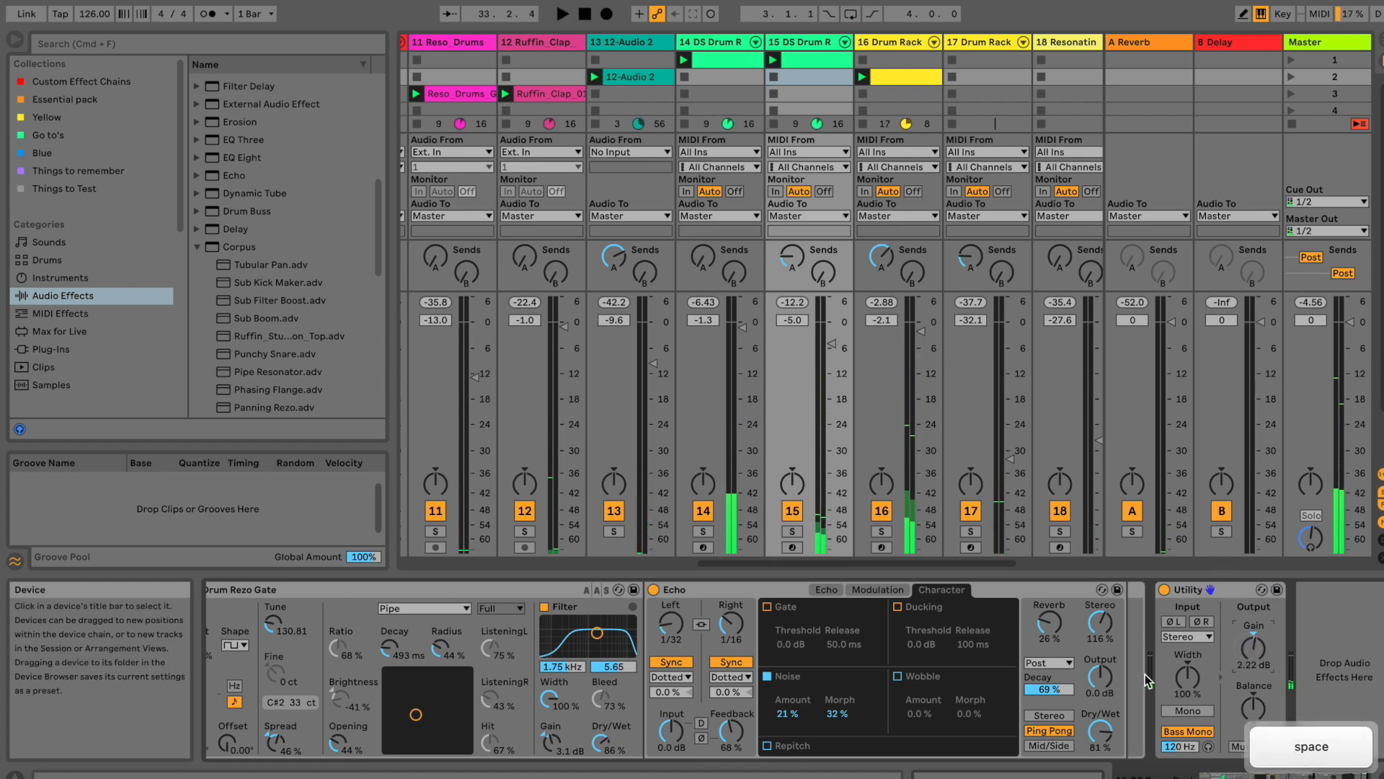
pyautogui.click(1180, 589)
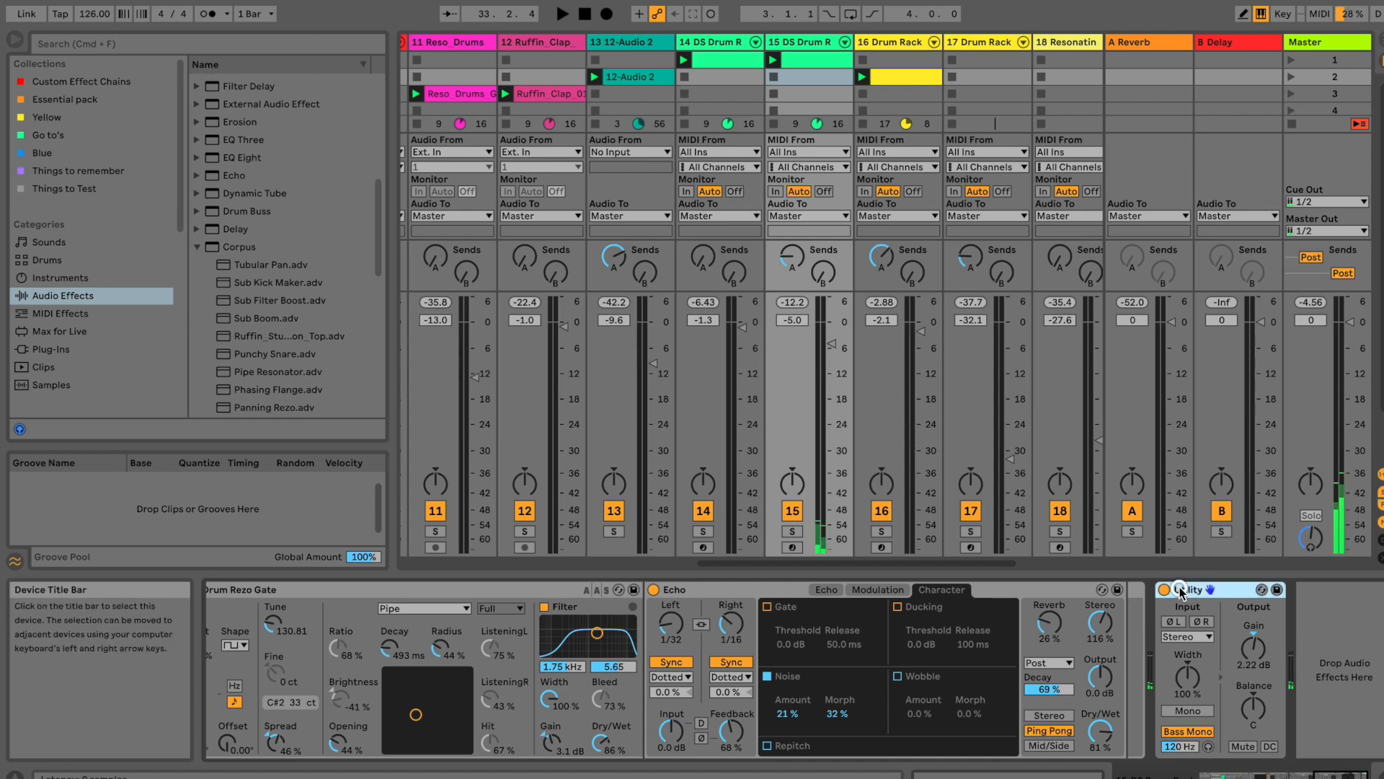
pyautogui.press('Delete')
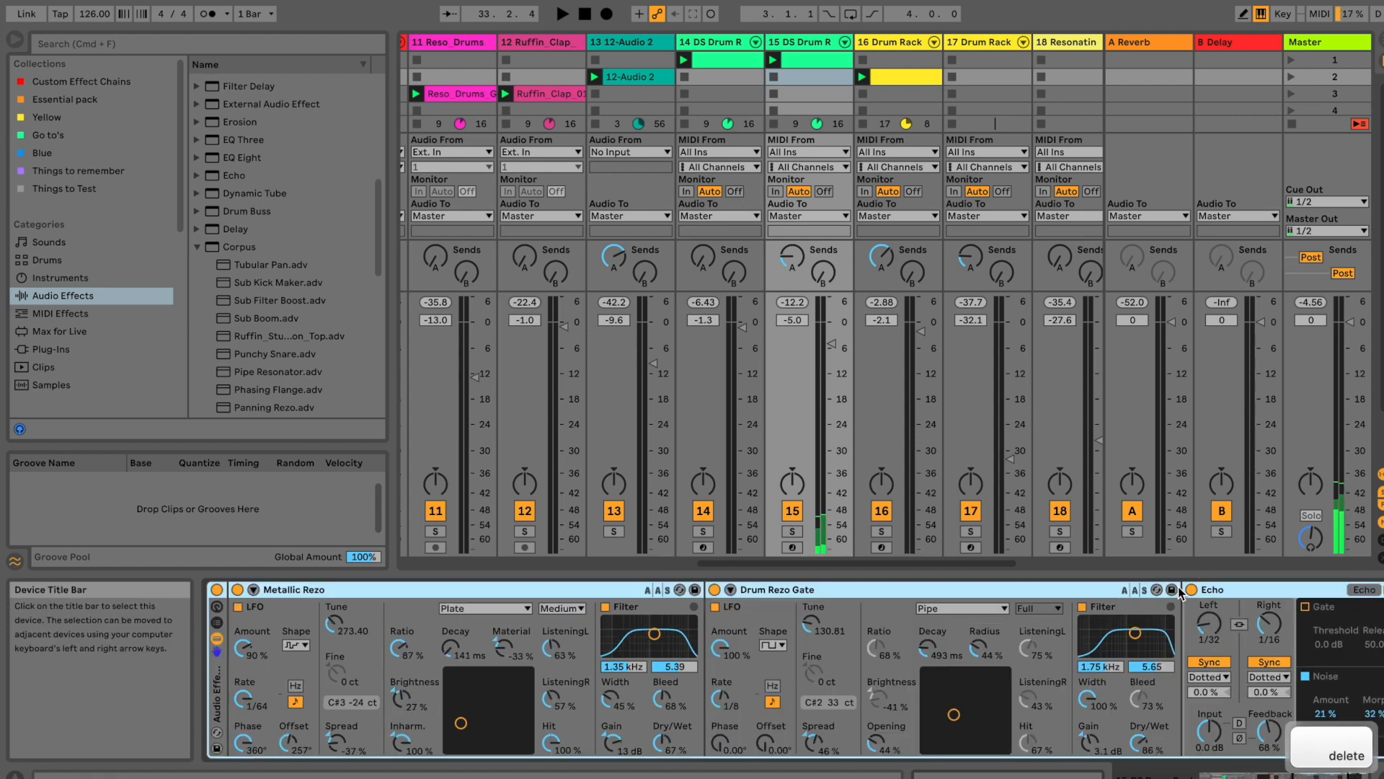
# Review the resonance type and quality choices on Metallic Rezo and Drum Rezo Gate, plus Echo's character, modulation and filter settings.
pyautogui.click(310, 594)
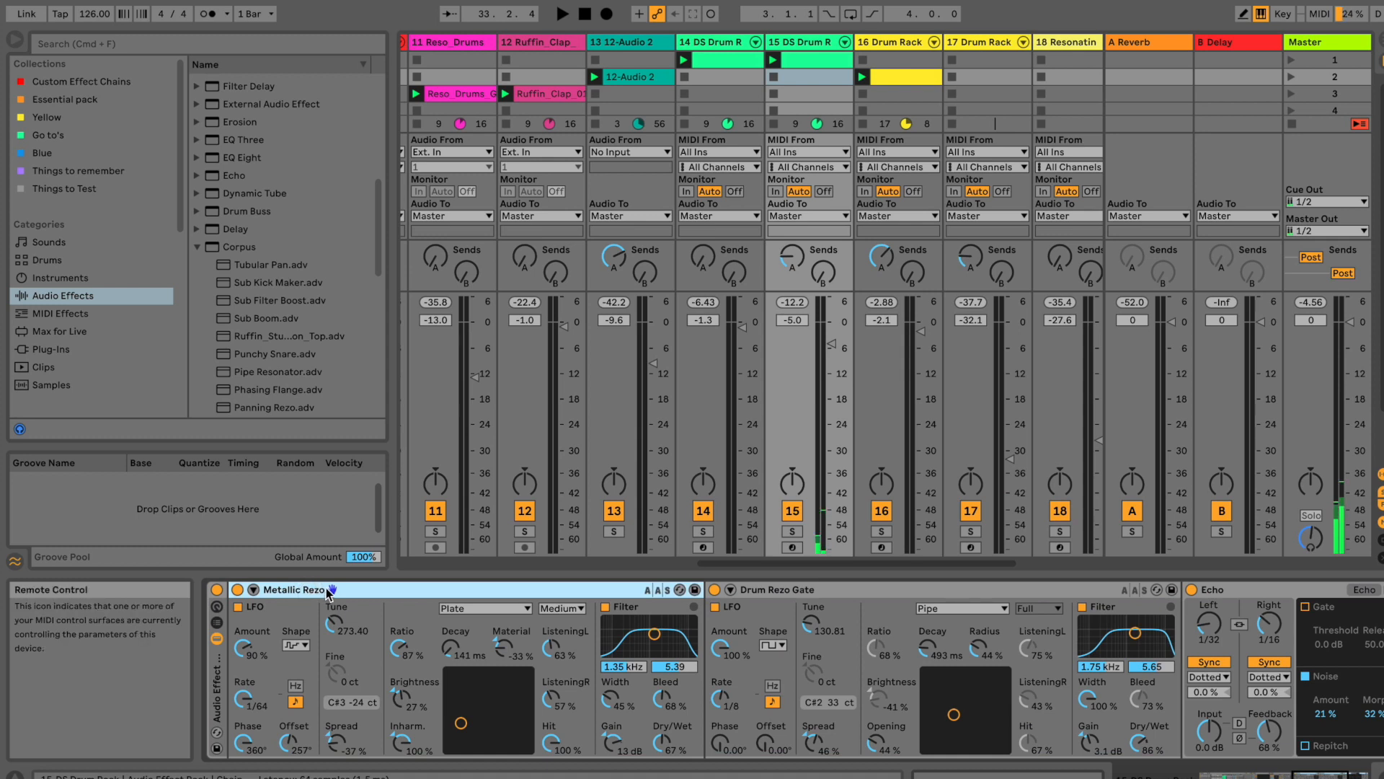
pyautogui.click(764, 590)
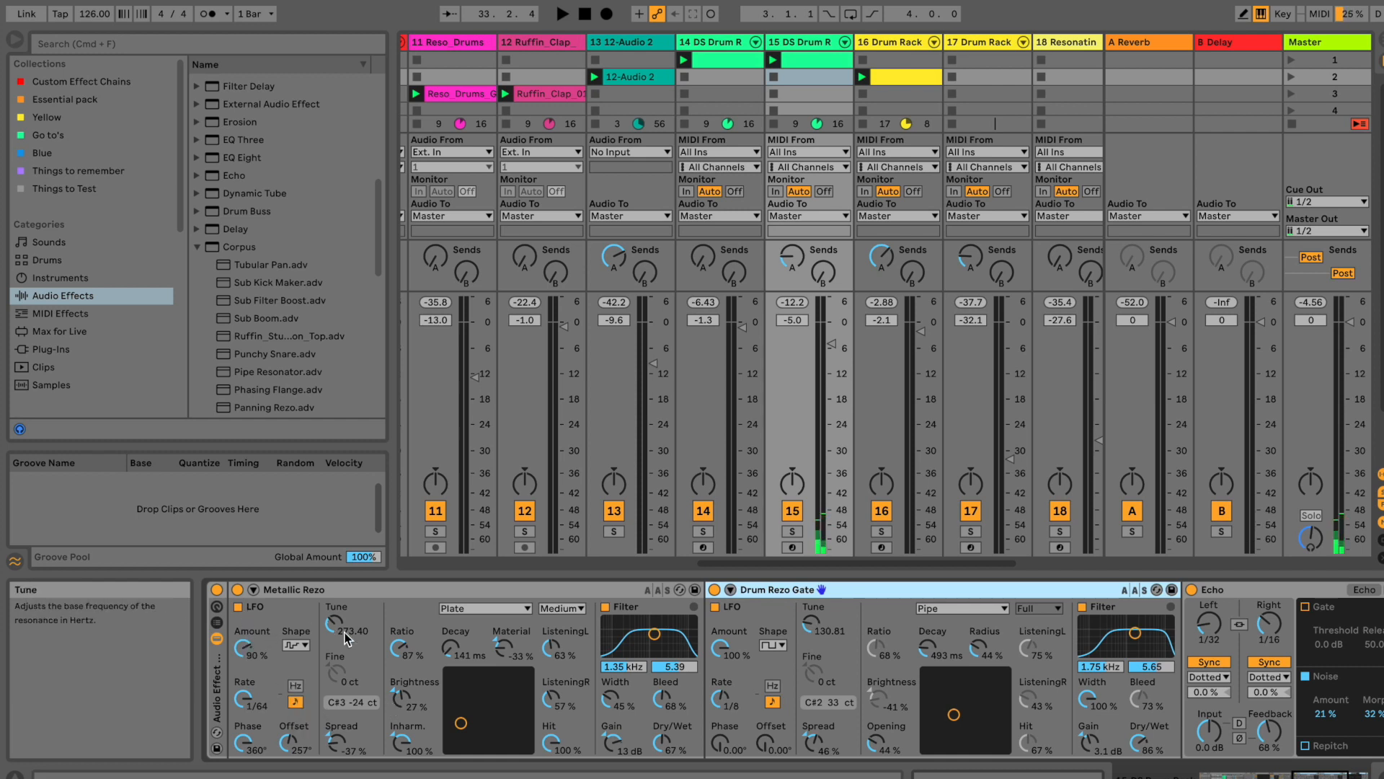
pyautogui.click(478, 608)
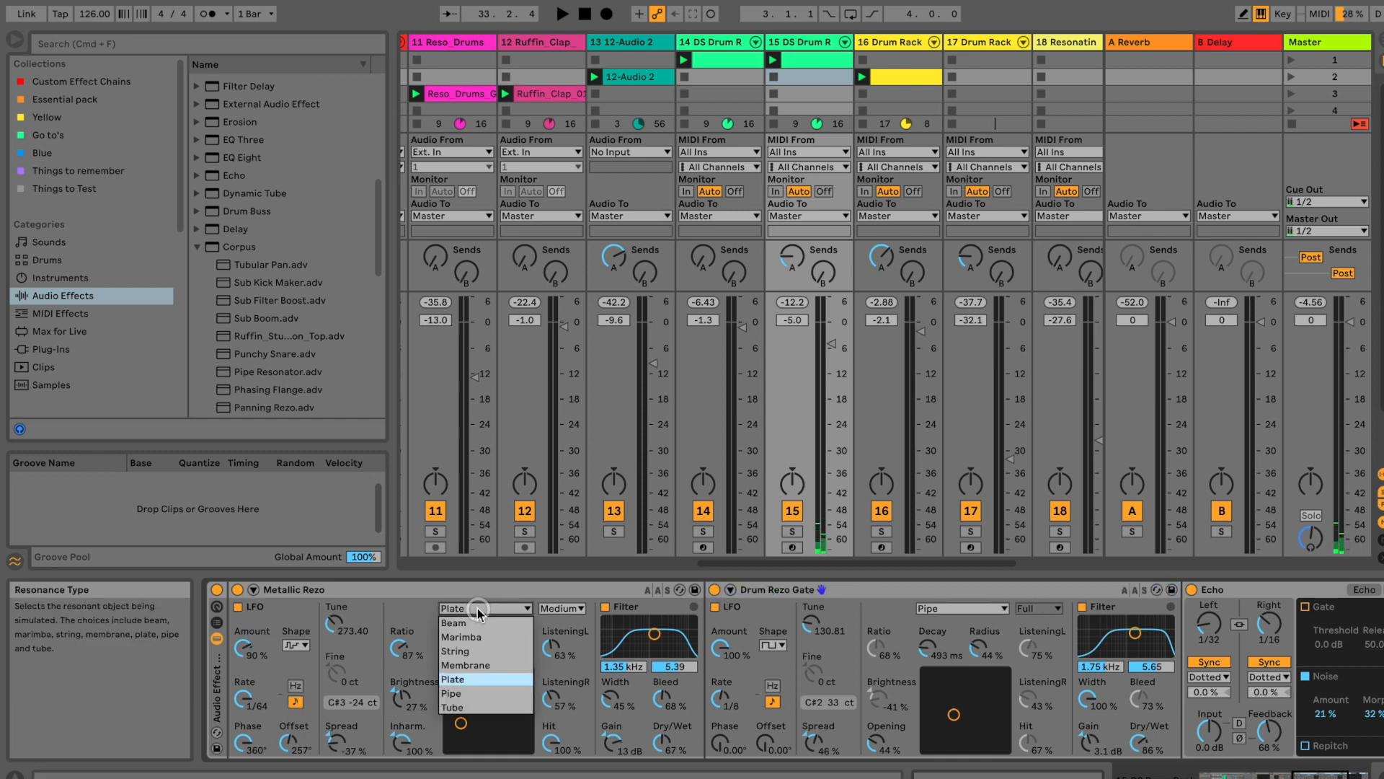
pyautogui.click(477, 608)
pyautogui.click(575, 610)
pyautogui.click(575, 610)
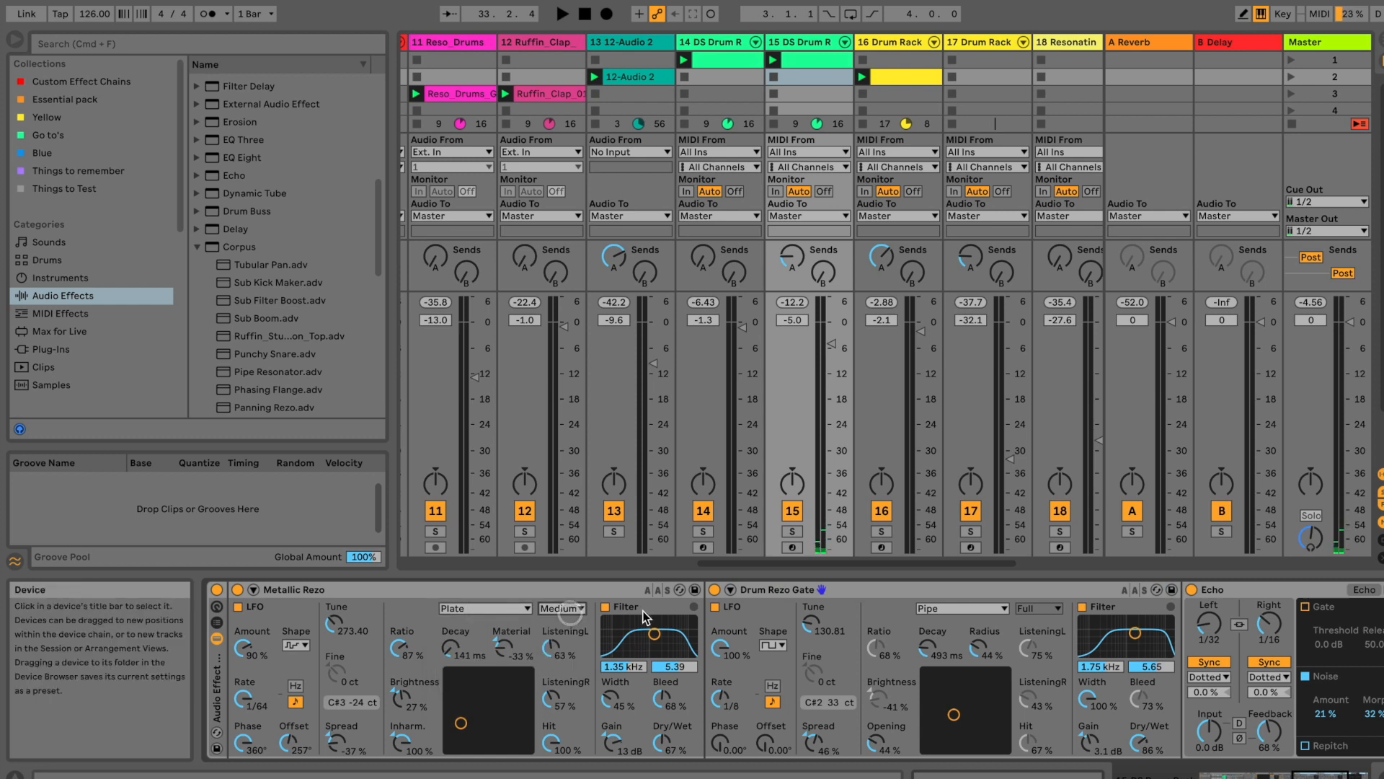
pyautogui.click(948, 598)
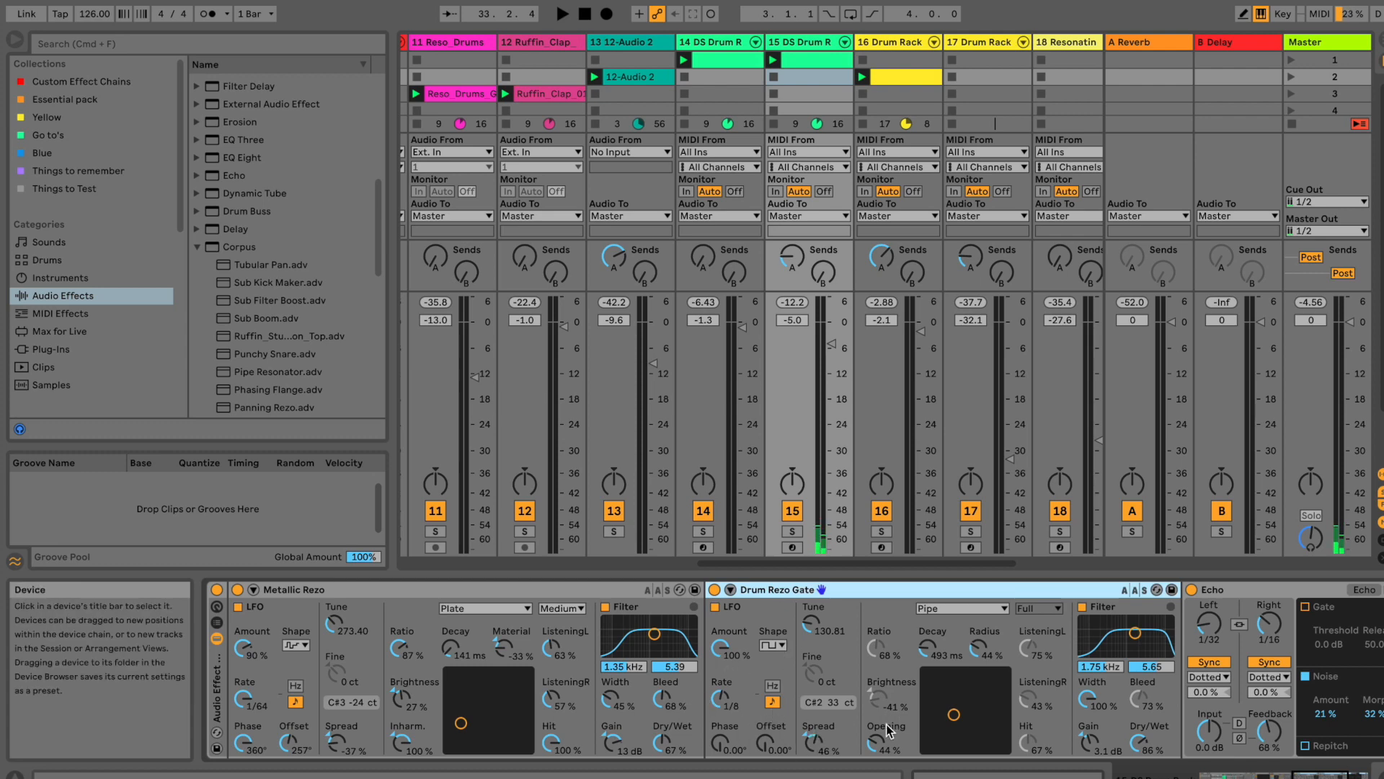
pyautogui.moveTo(1306, 773); pyautogui.dragTo(1326, 771)
pyautogui.click(876, 599)
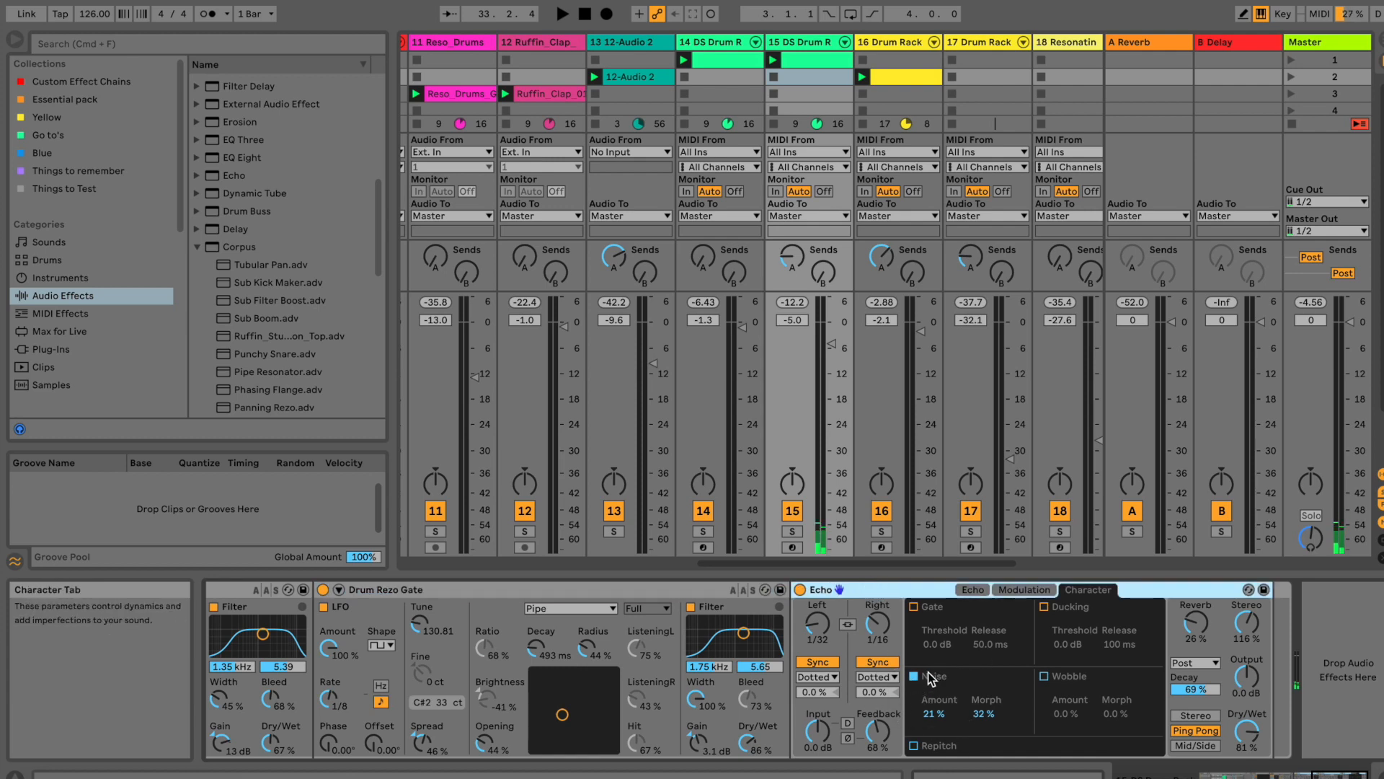
pyautogui.click(1024, 590)
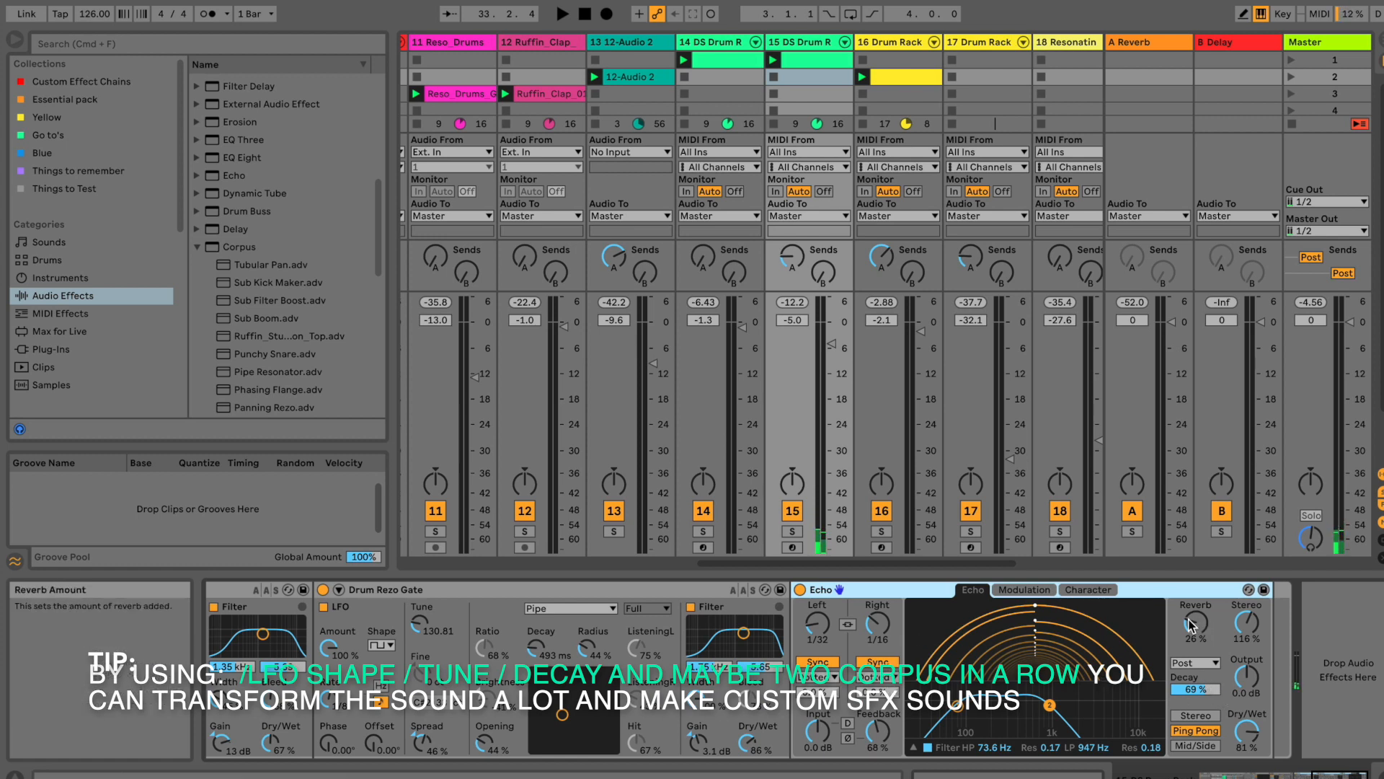
# Bypass Echo and play the set, raising track 15's volume to -2.8 dB and soloing it.
pyautogui.click(800, 589)
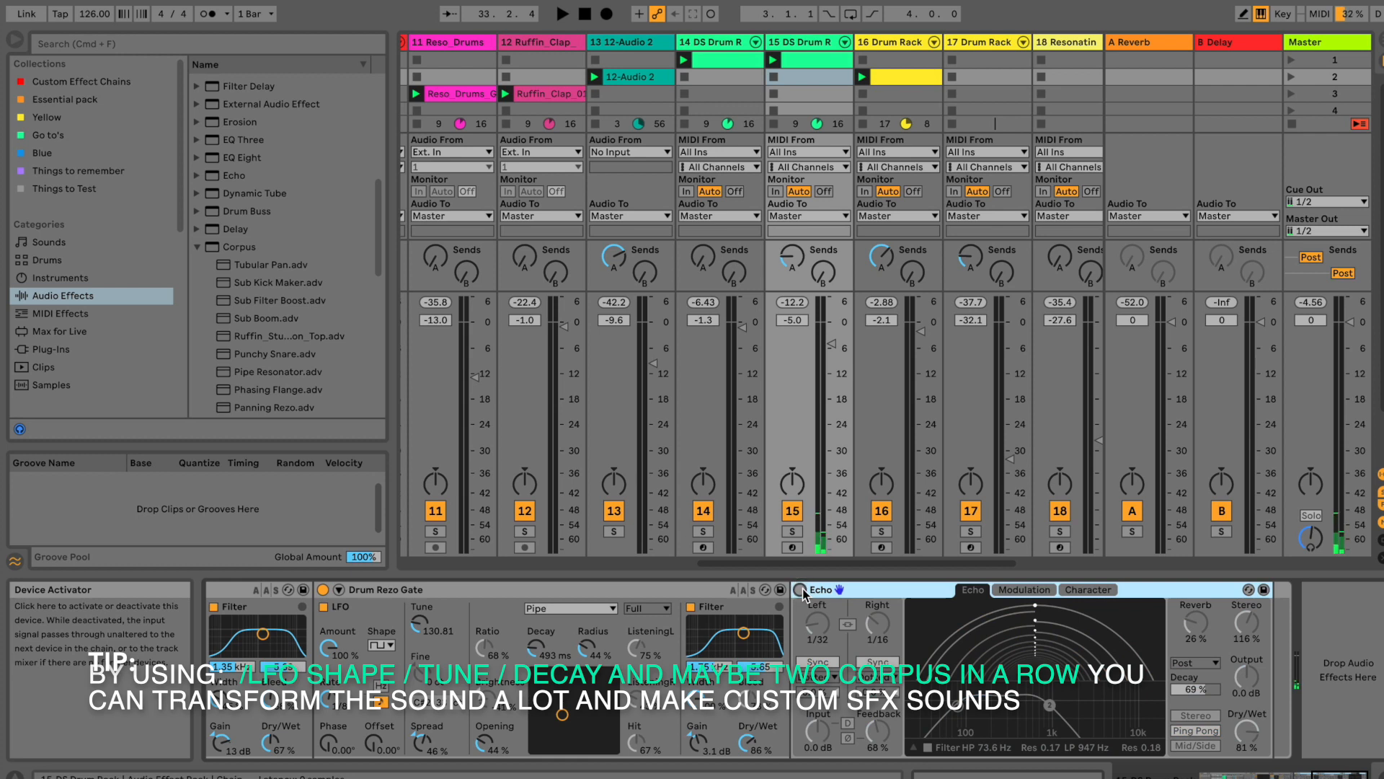
pyautogui.press('space')
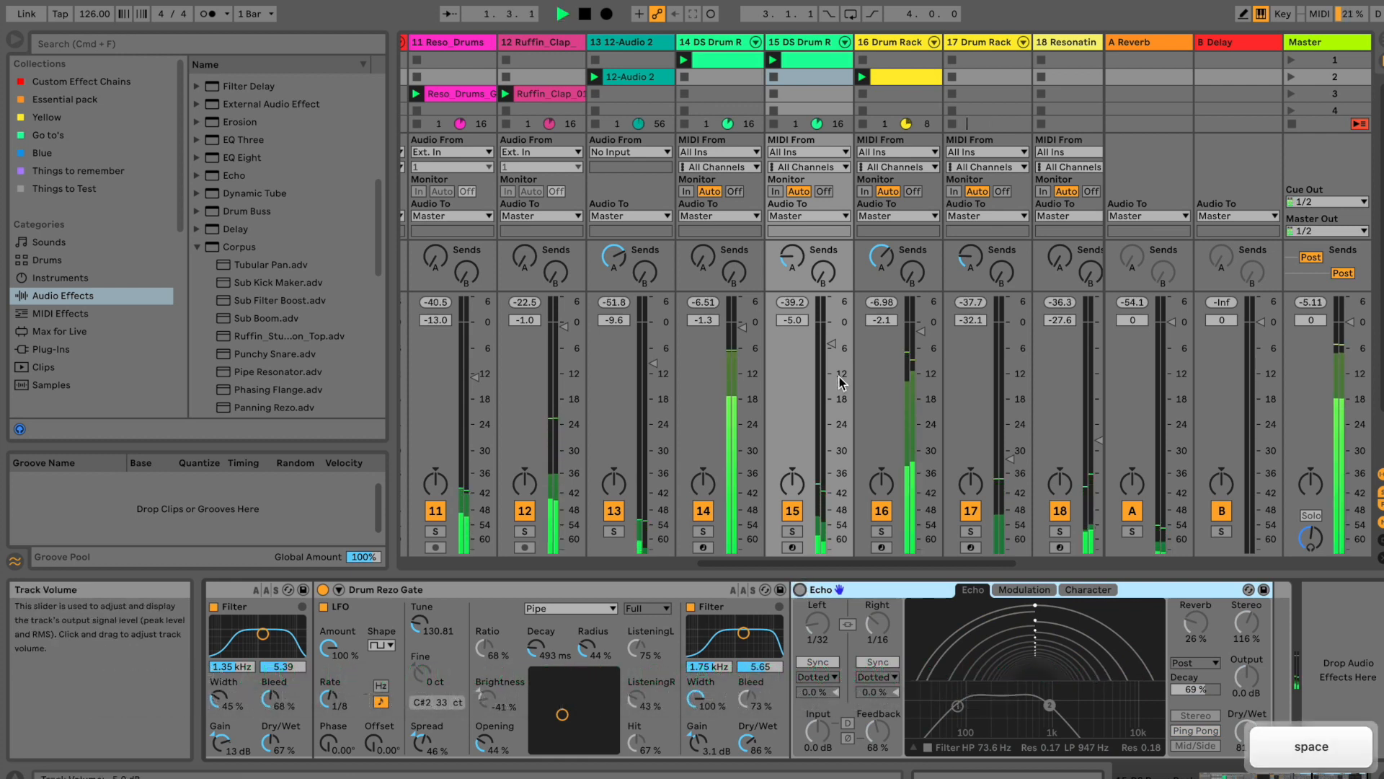
pyautogui.moveTo(830, 344); pyautogui.dragTo(830, 335)
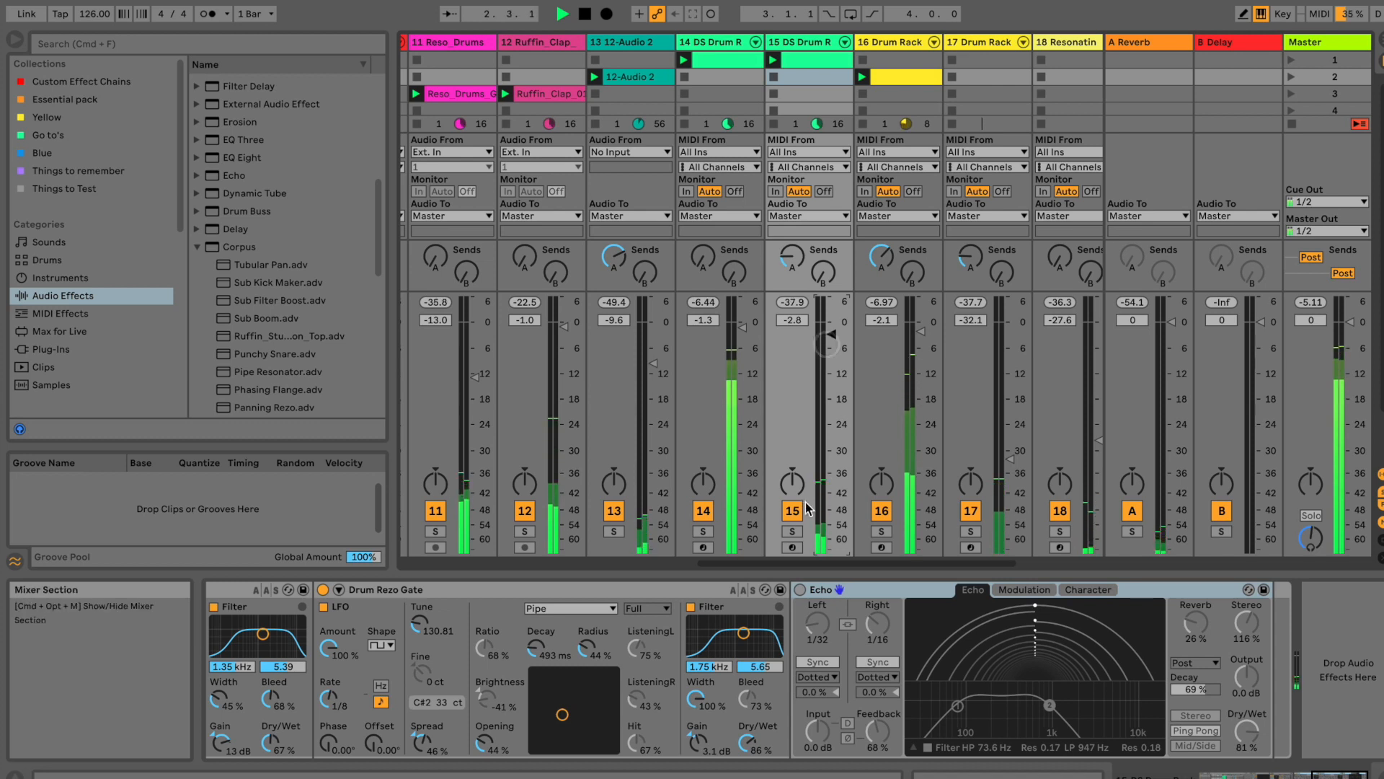
pyautogui.click(793, 531)
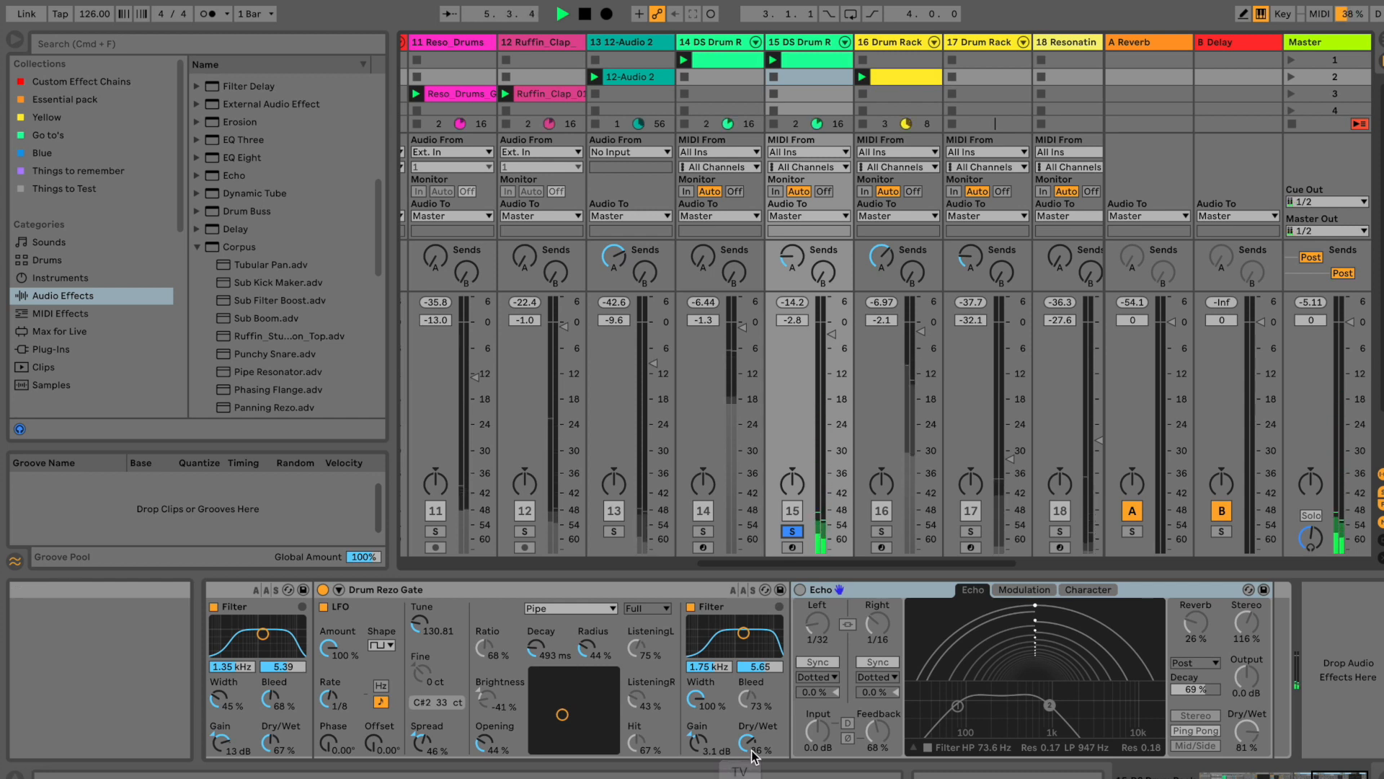
# Set dry/wet to 83 % on Metallic Rezo and 90 % on Drum Rezo Gate, whose filter goes to 1.35 kHz, 5.14 and gain to 6.0 dB.
pyautogui.moveTo(749, 744); pyautogui.dragTo(749, 739)
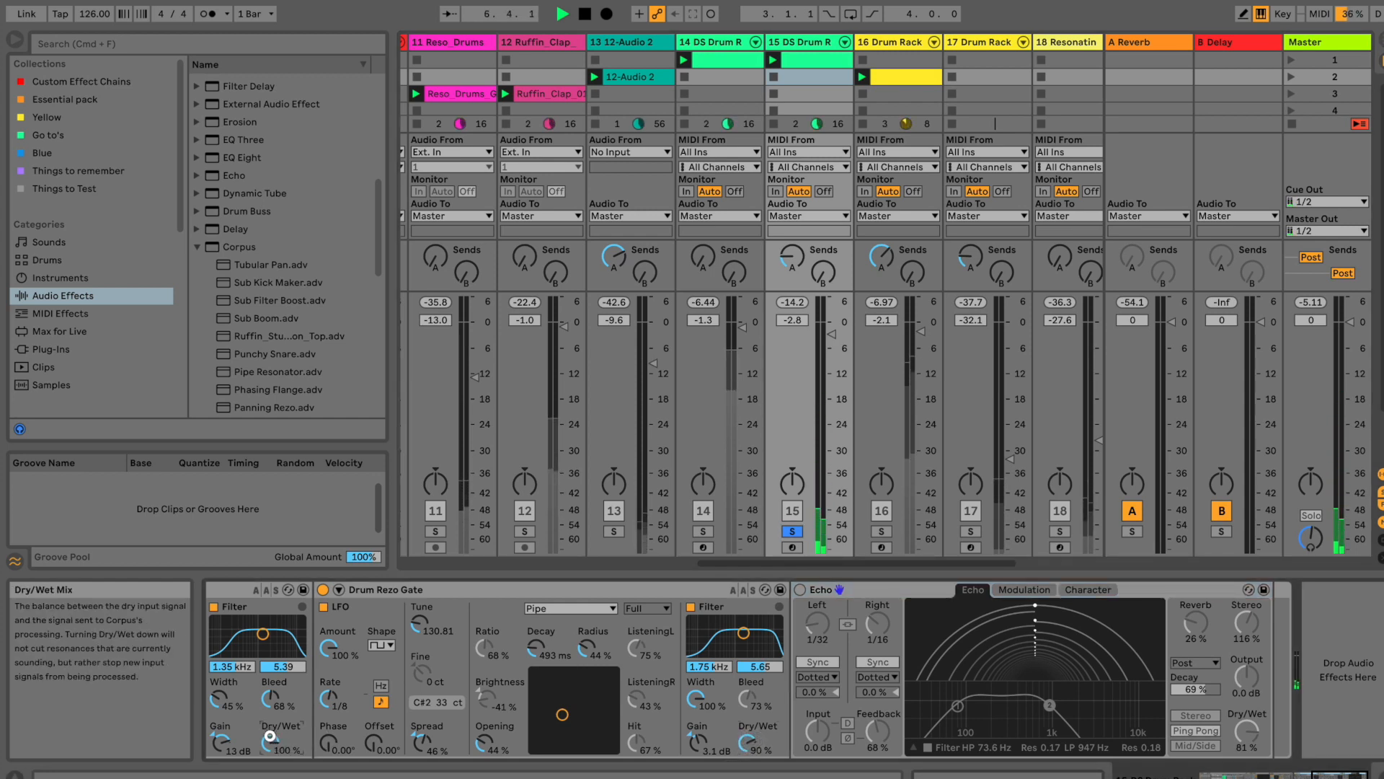
pyautogui.moveTo(270, 736); pyautogui.dragTo(269, 748)
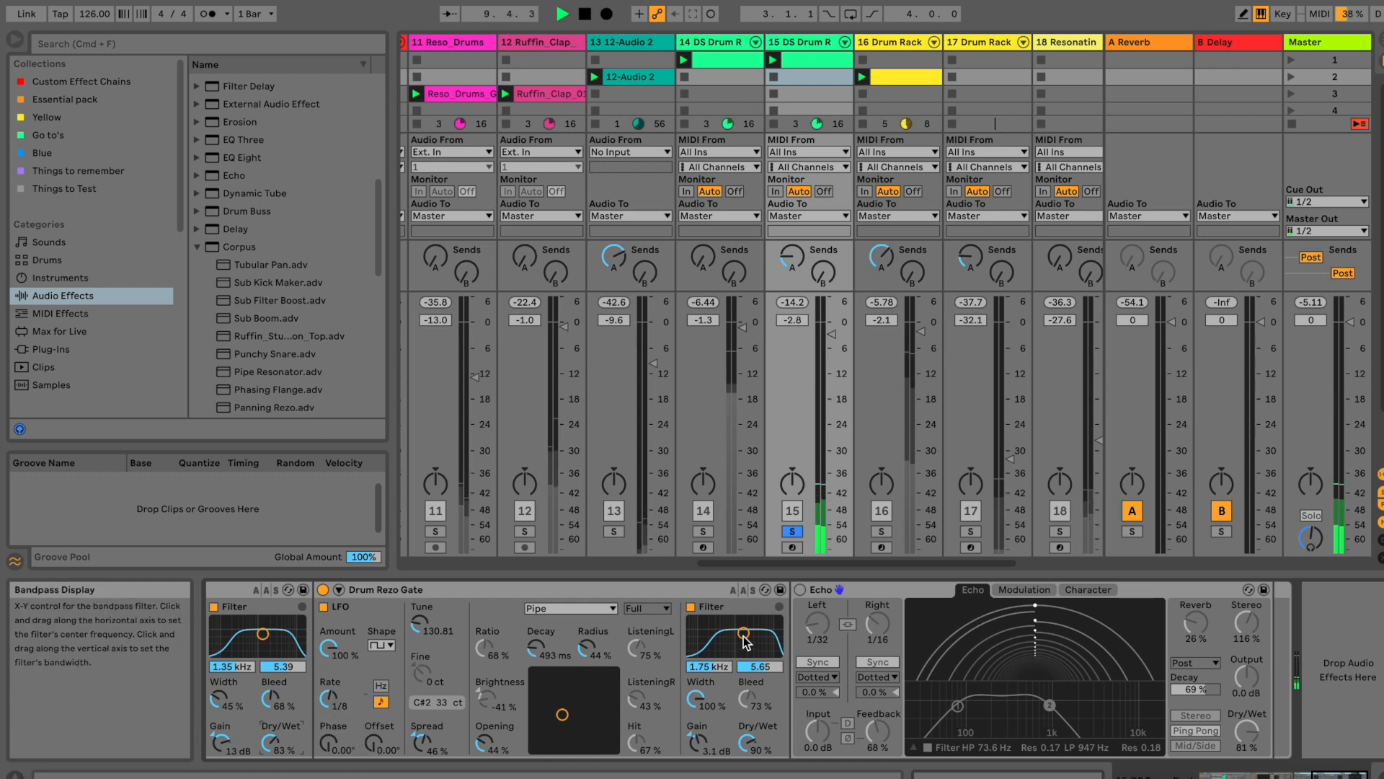
pyautogui.moveTo(745, 642); pyautogui.dragTo(740, 642)
pyautogui.moveTo(694, 732)
pyautogui.mouseDown()
pyautogui.moveTo(694, 717)
pyautogui.moveTo(693, 733)
pyautogui.mouseUp()
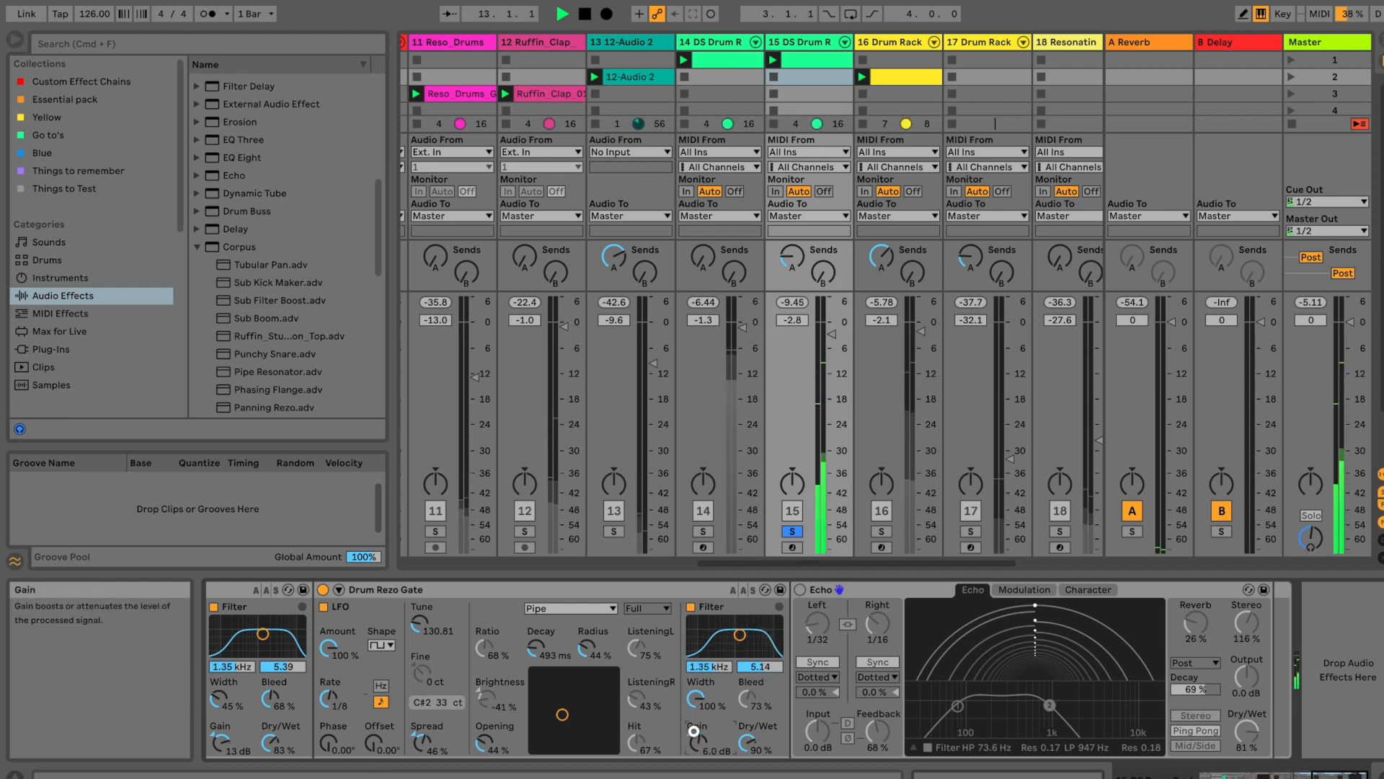
# Re-enable Echo with its filter at HP 86.1 Hz and LP 8.03 kHz, Res 0.26, and use 64 % dry/wet in Mid/Side mode.
pyautogui.click(800, 590)
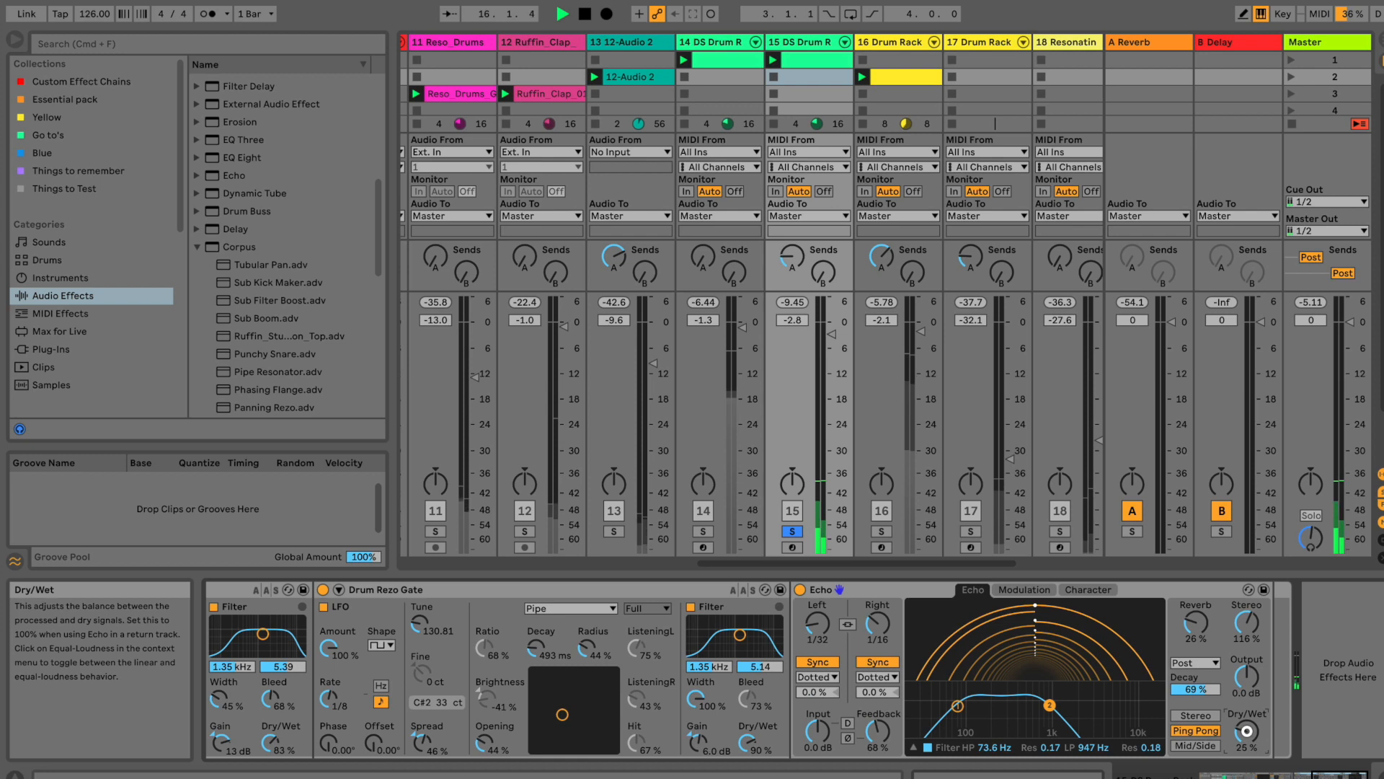
pyautogui.moveTo(1055, 709); pyautogui.dragTo(1114, 707)
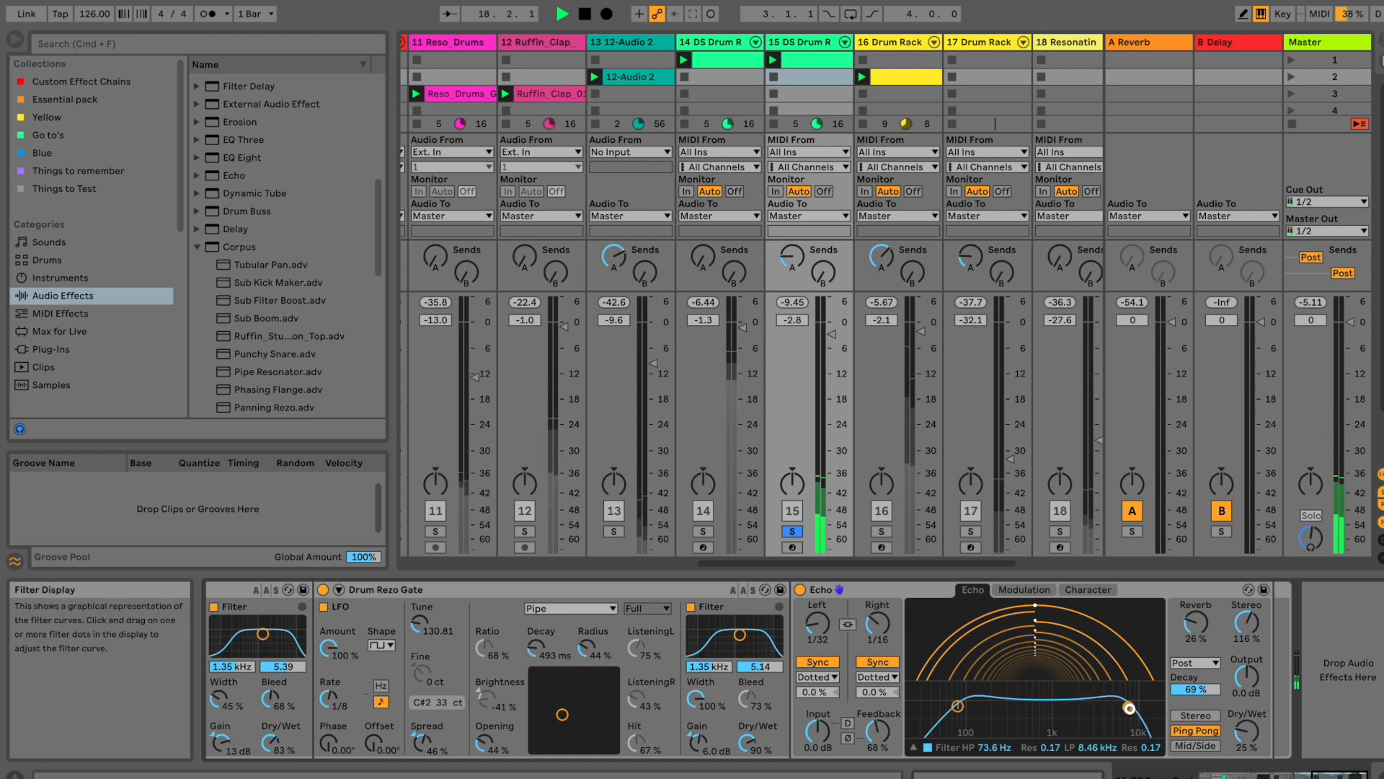
pyautogui.moveTo(1139, 690); pyautogui.dragTo(1135, 691)
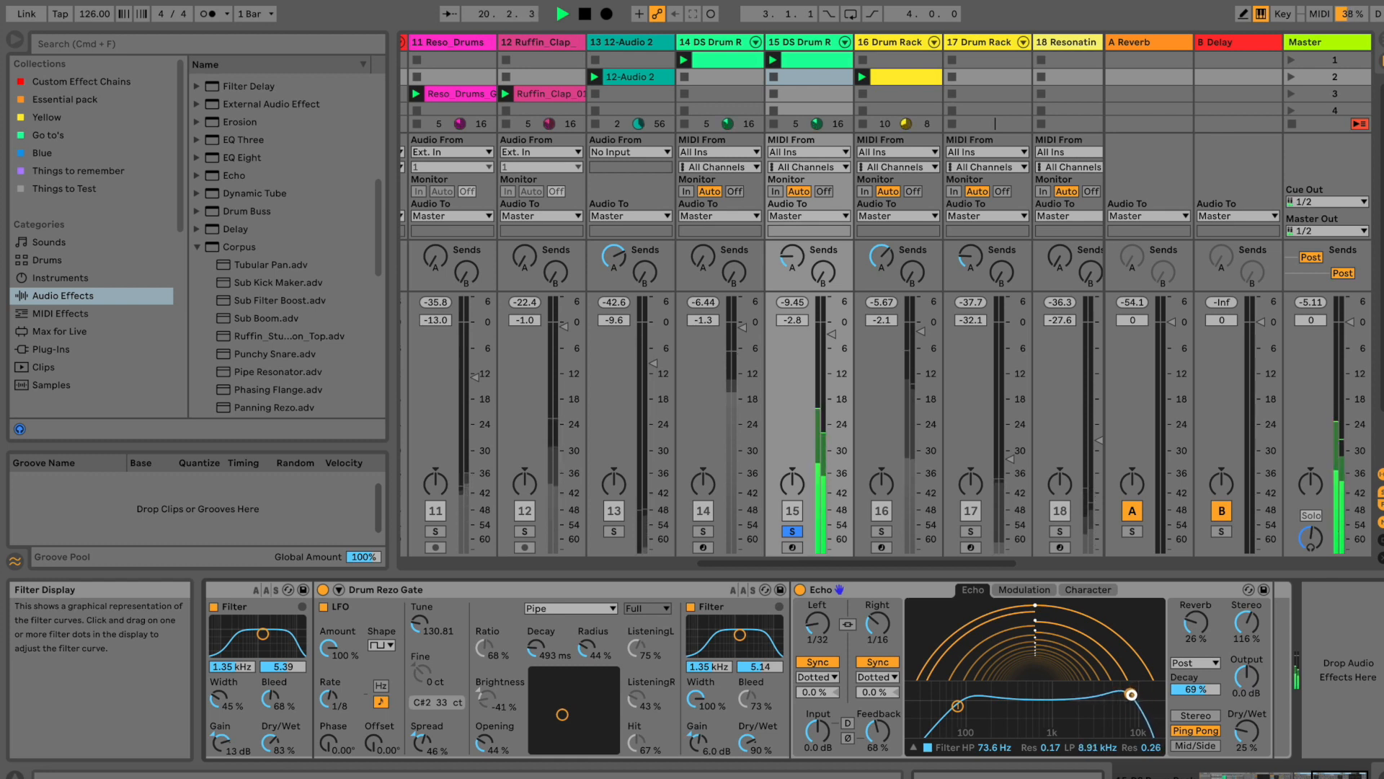
pyautogui.moveTo(1129, 696); pyautogui.dragTo(1128, 694)
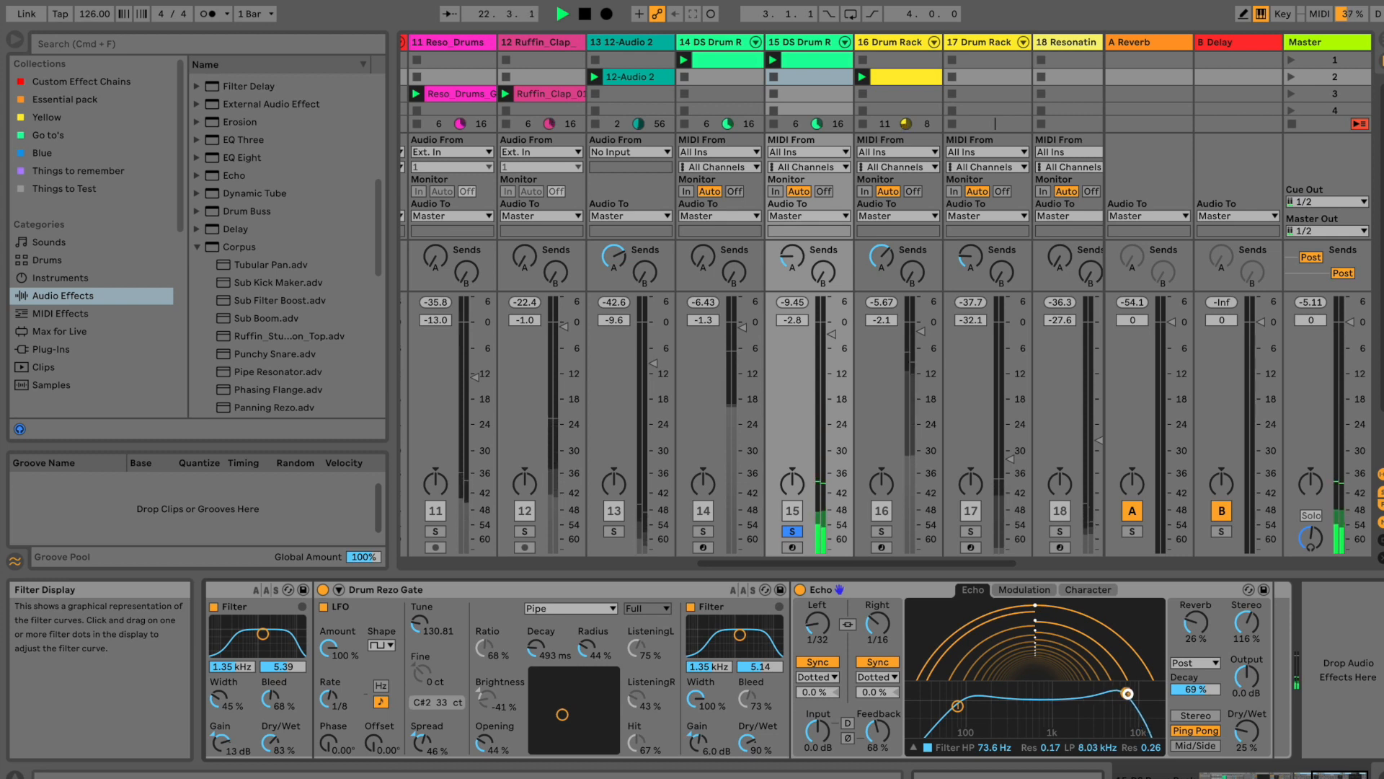
pyautogui.moveTo(957, 706)
pyautogui.mouseDown()
pyautogui.moveTo(1025, 695)
pyautogui.moveTo(958, 690)
pyautogui.moveTo(964, 707)
pyautogui.mouseUp()
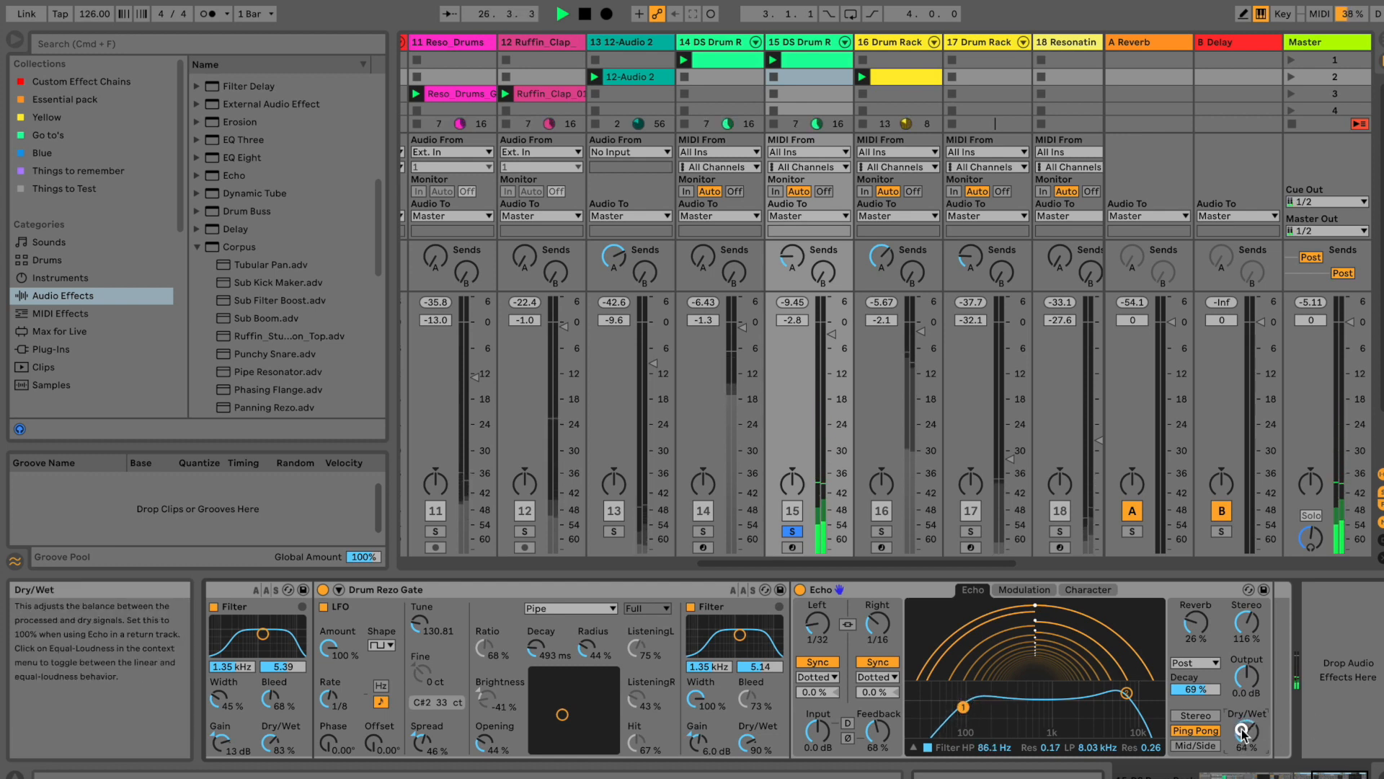
pyautogui.click(1195, 745)
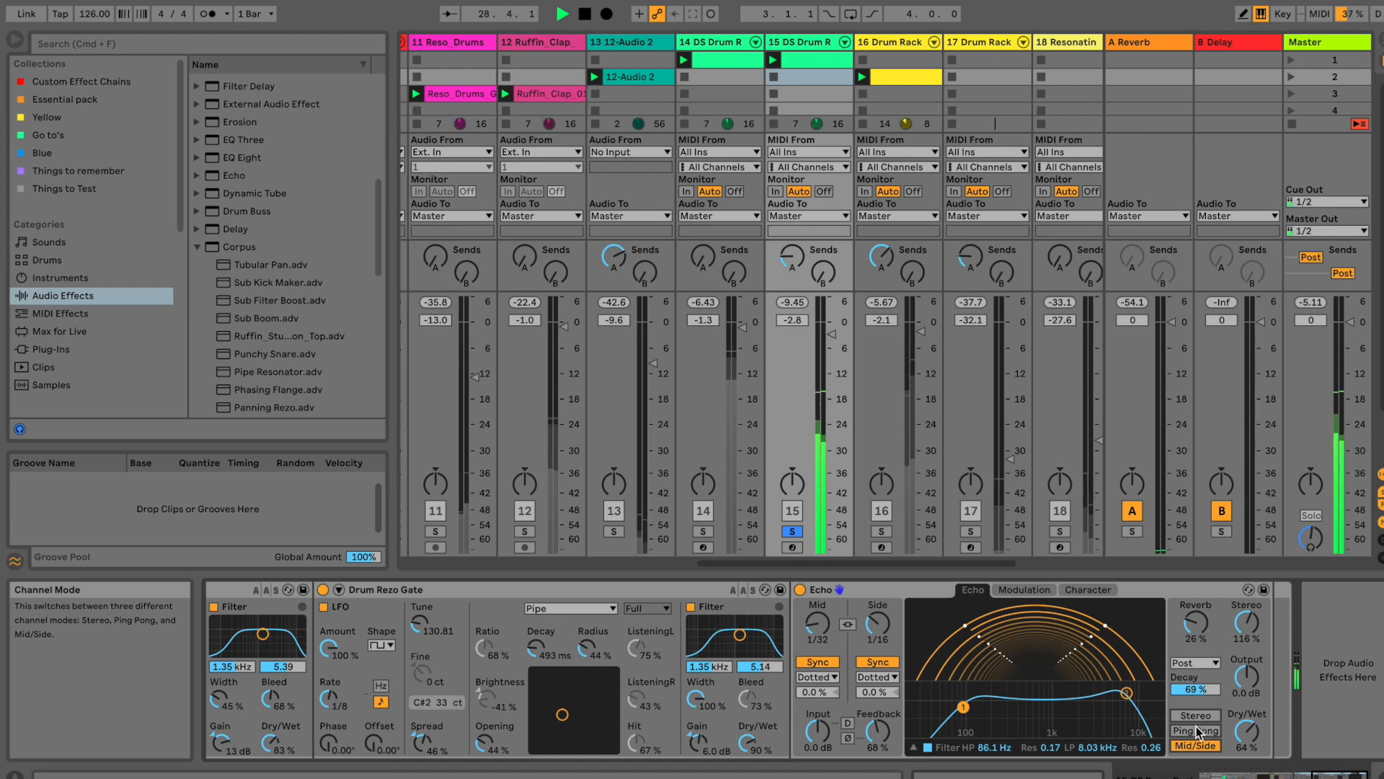
# Unsolo track 15, lower its volume to -14.4 dB in the full mix, and stop playback.
pyautogui.click(791, 532)
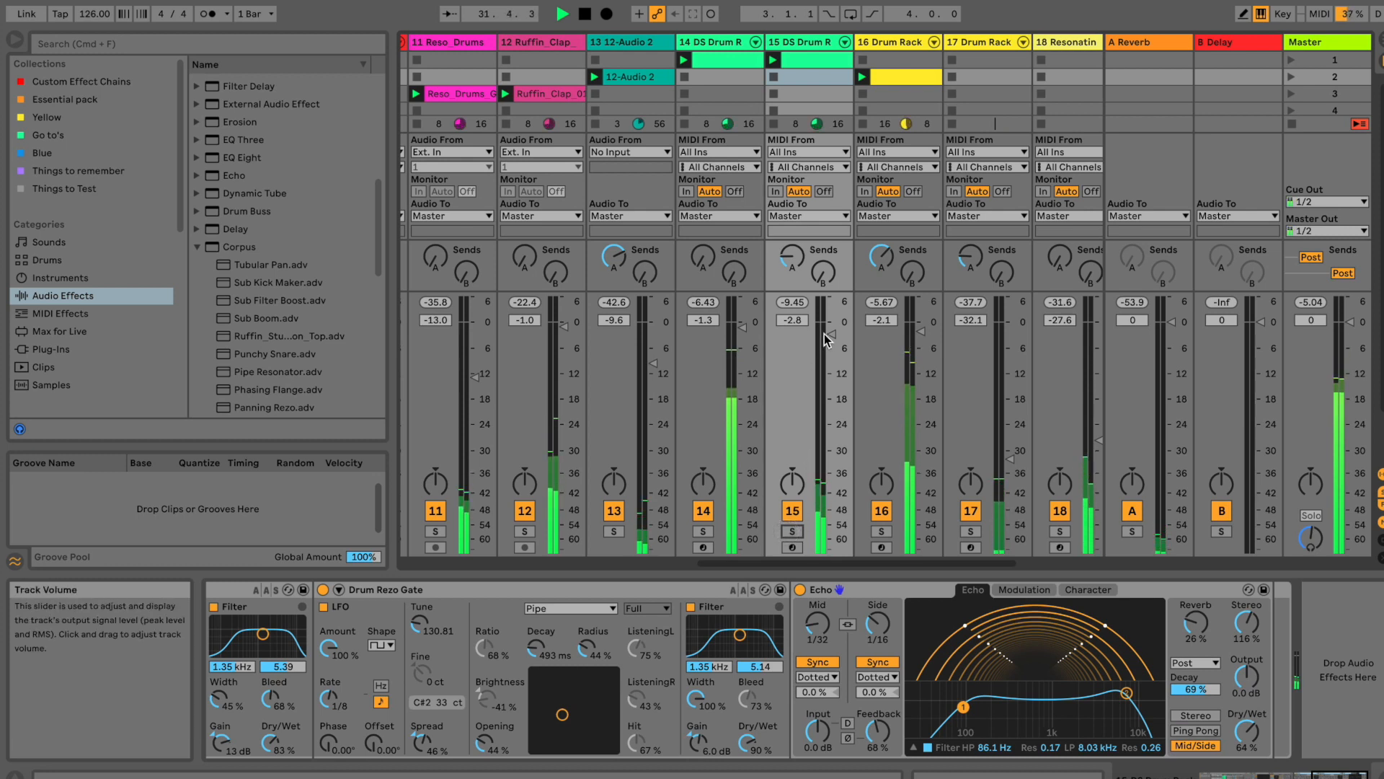
pyautogui.moveTo(827, 340); pyautogui.dragTo(827, 343)
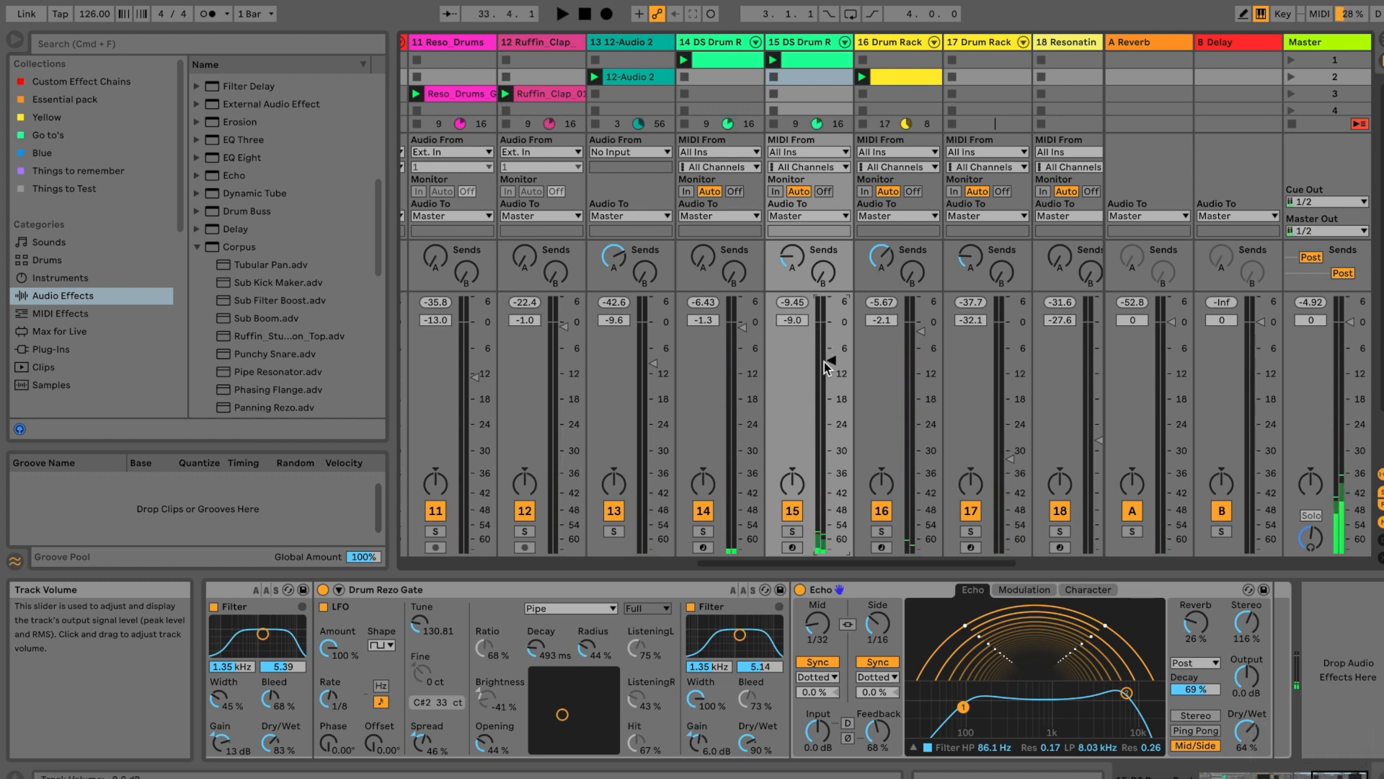
pyautogui.moveTo(827, 368); pyautogui.dragTo(825, 378)
pyautogui.moveTo(824, 372); pyautogui.dragTo(830, 380)
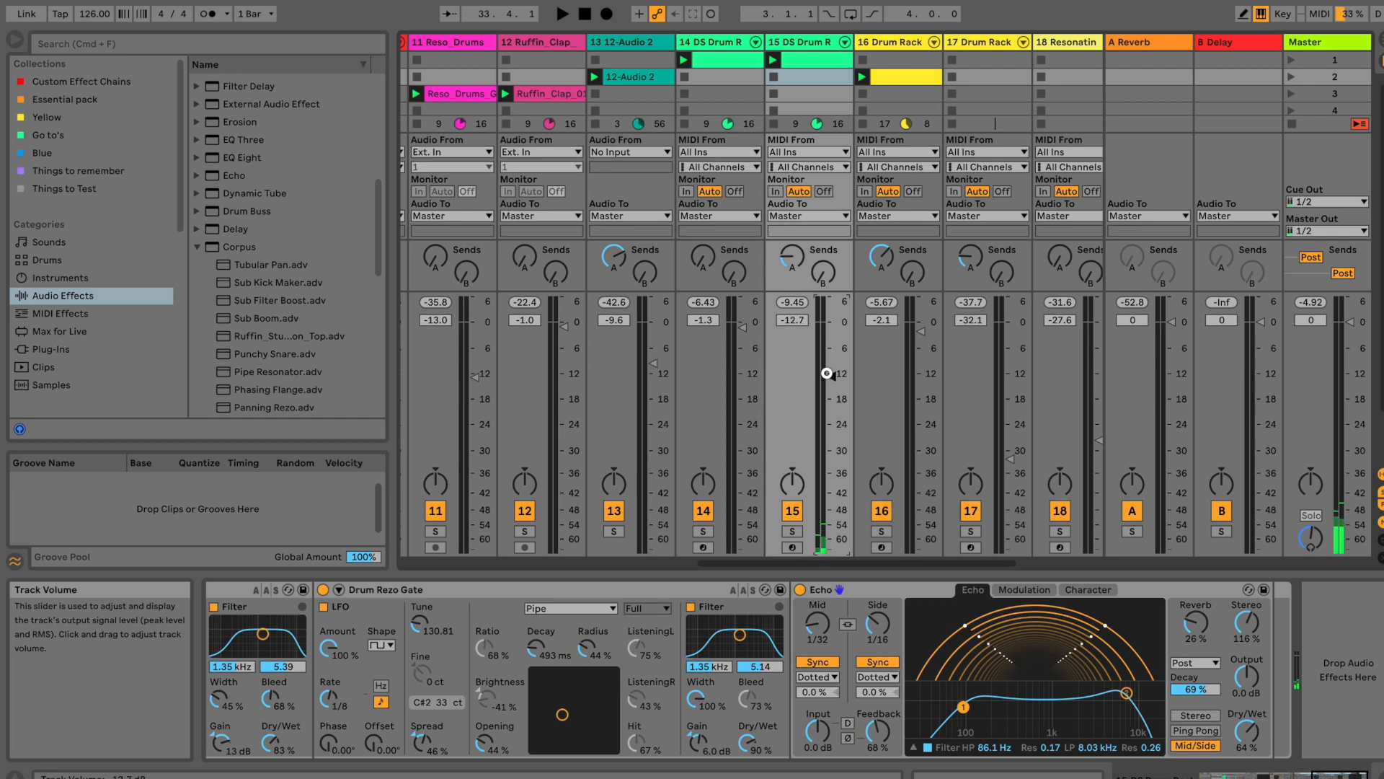
pyautogui.moveTo(829, 379); pyautogui.dragTo(837, 391)
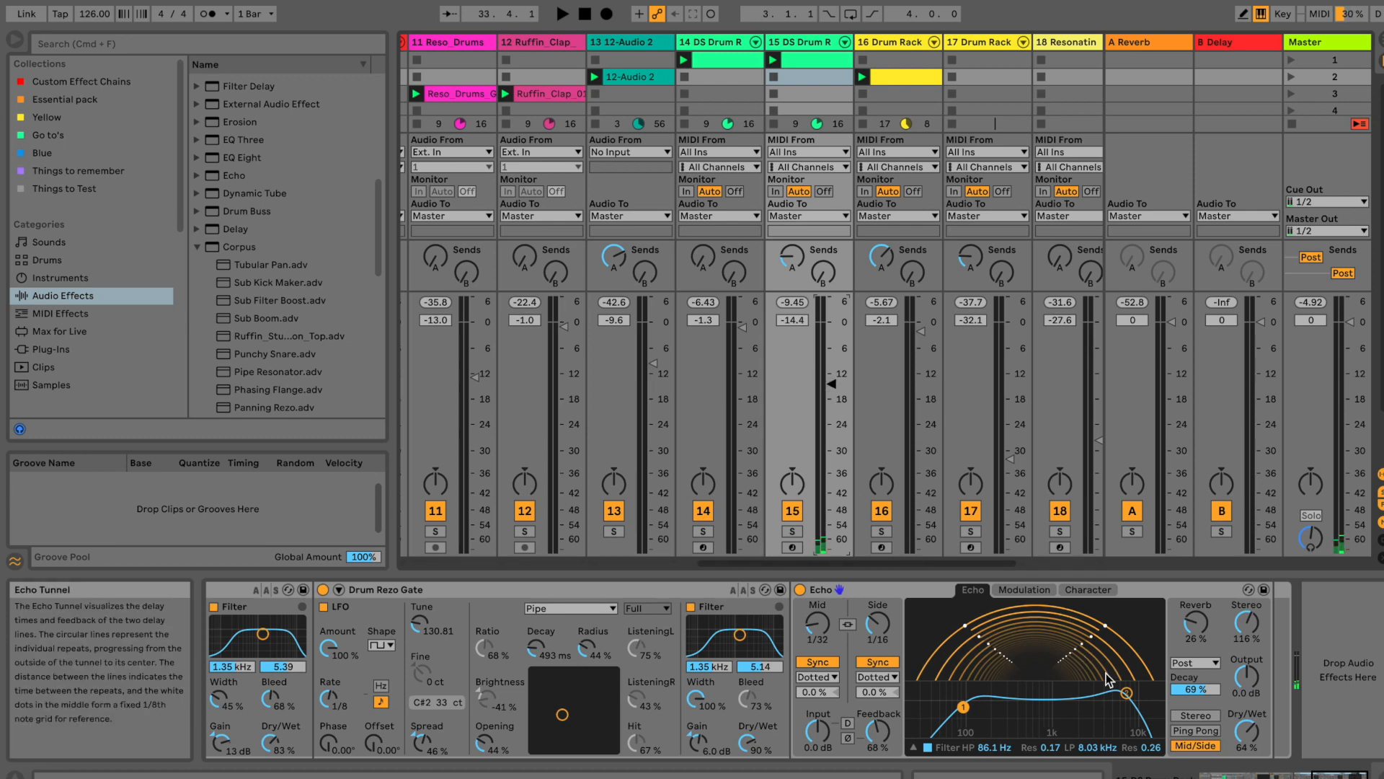
pyautogui.moveTo(1342, 772)
pyautogui.mouseDown()
pyautogui.moveTo(1247, 761)
pyautogui.moveTo(1329, 771)
pyautogui.mouseUp()
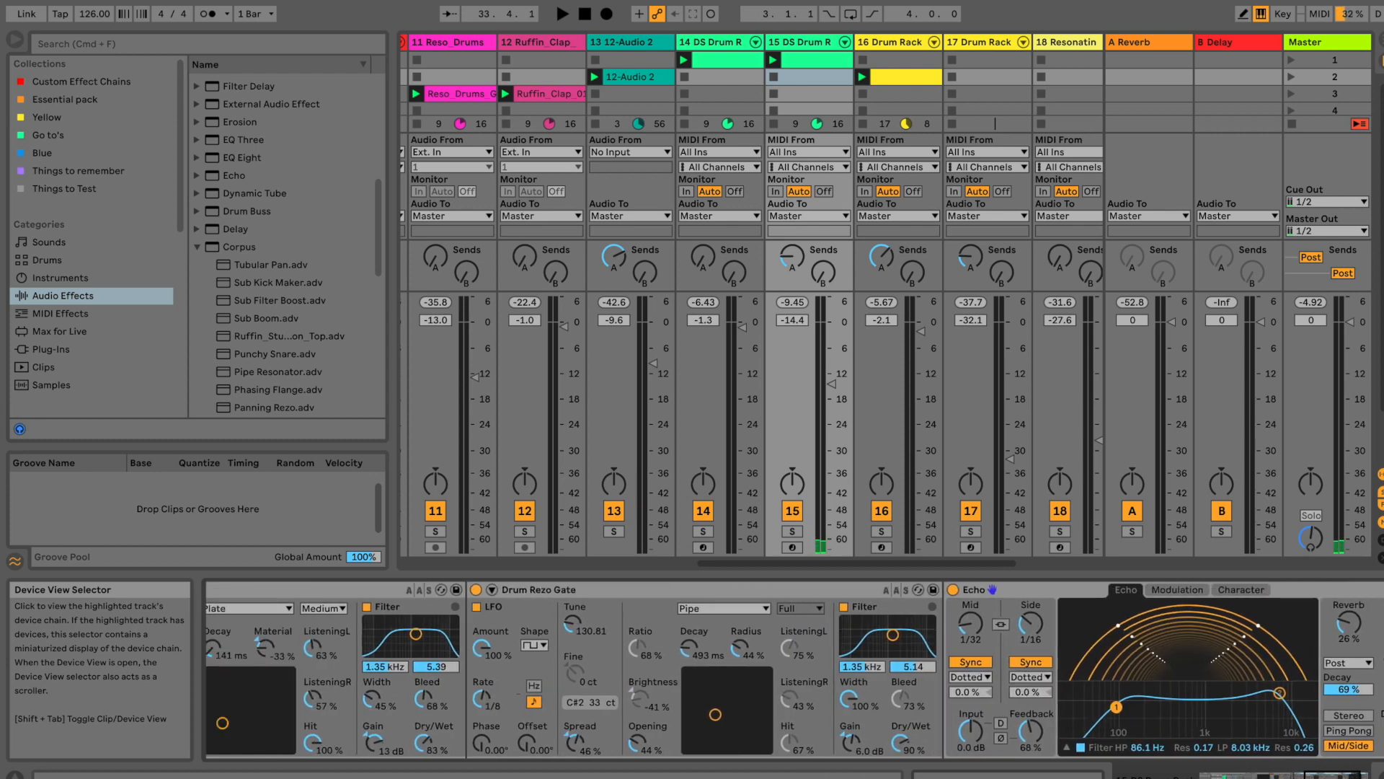